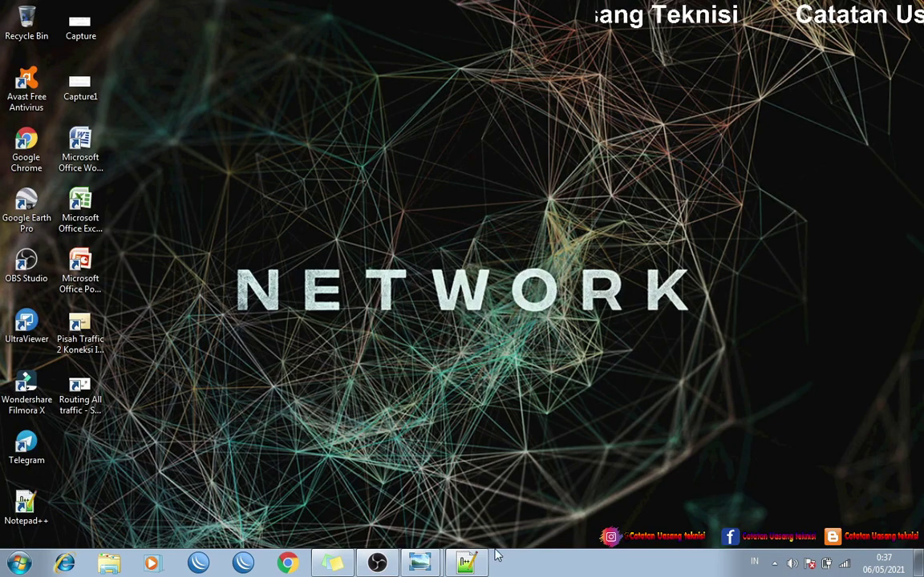
- Look over the script template in Notepad++, and connect to the MikroTik router at 192.168.10.2 in WinBox
click(466, 563)
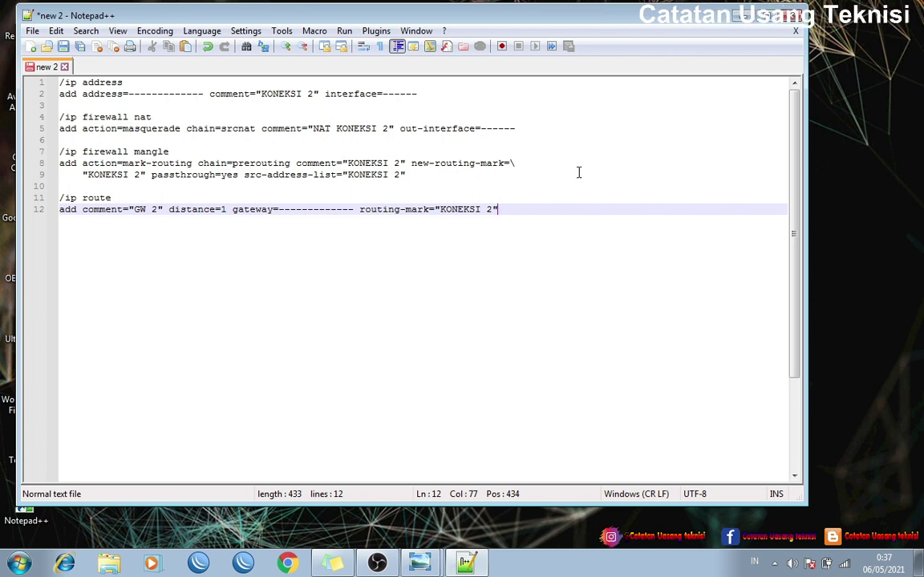
click(748, 15)
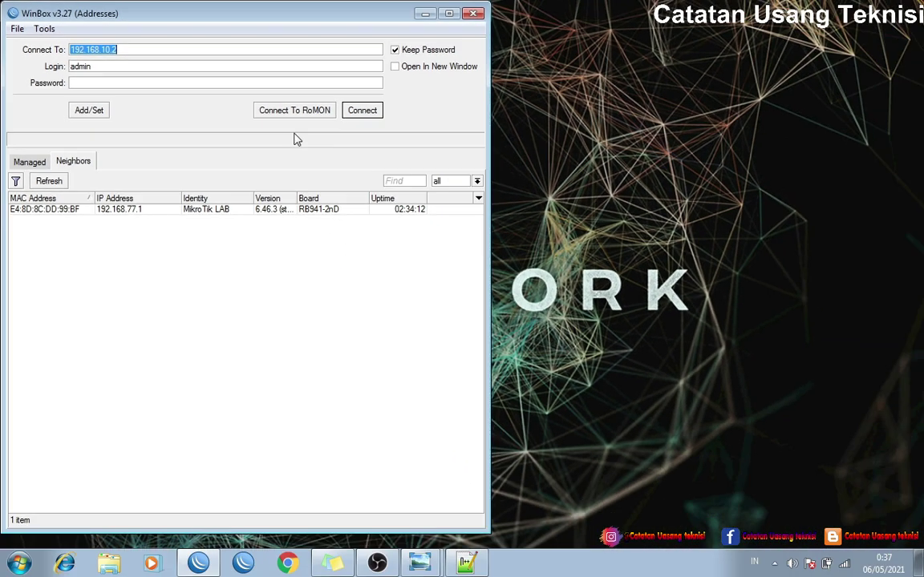
click(362, 111)
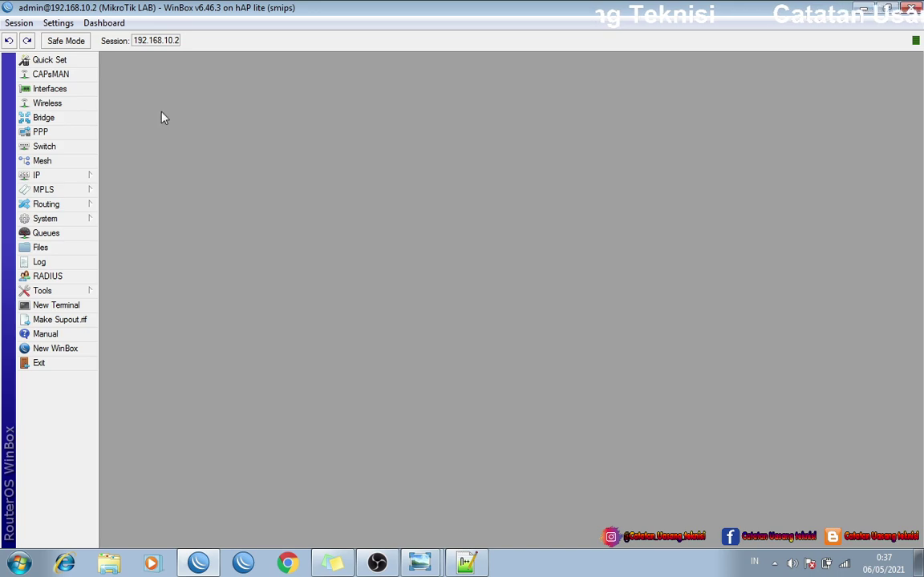
- Review the ether1, ether2 and wlan1 entries in the router's interface list and close it
click(83, 92)
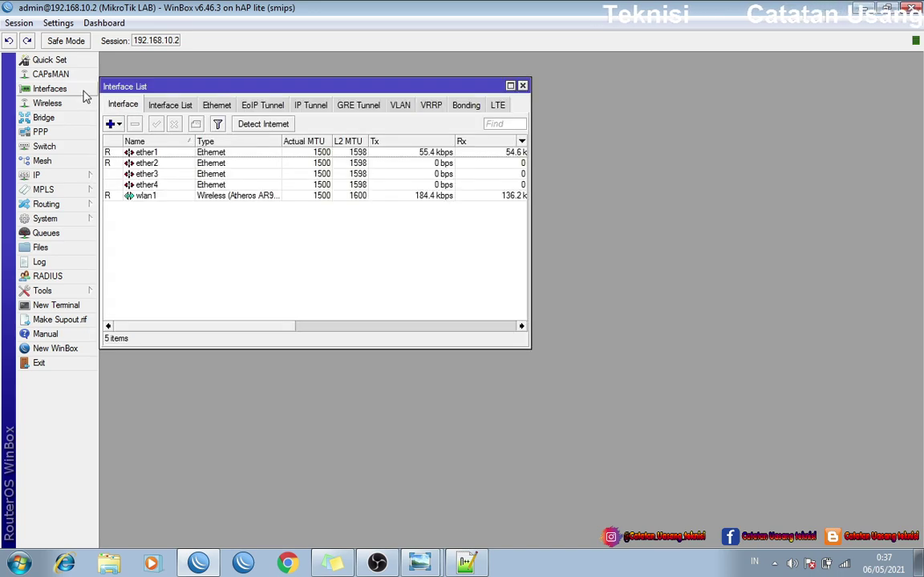
click(185, 153)
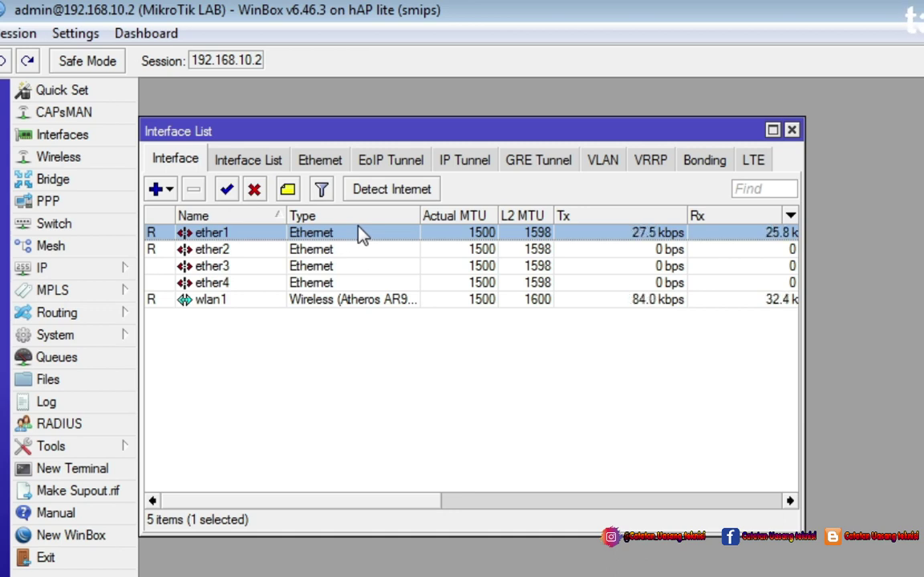
click(361, 251)
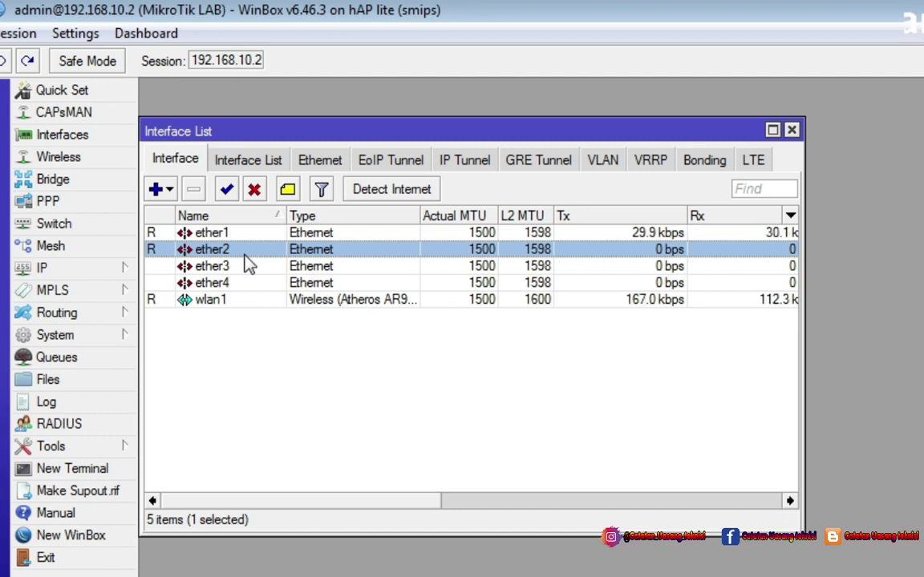
click(258, 300)
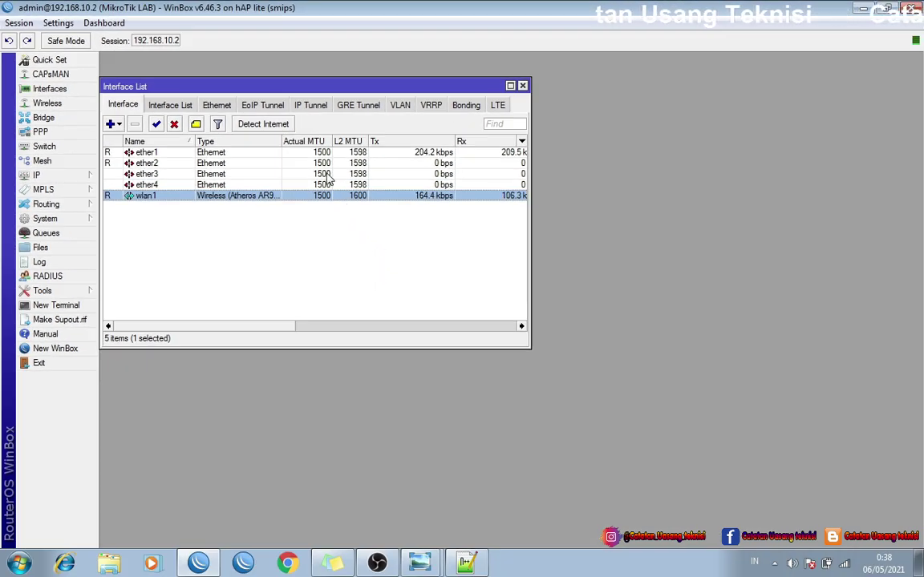
click(238, 153)
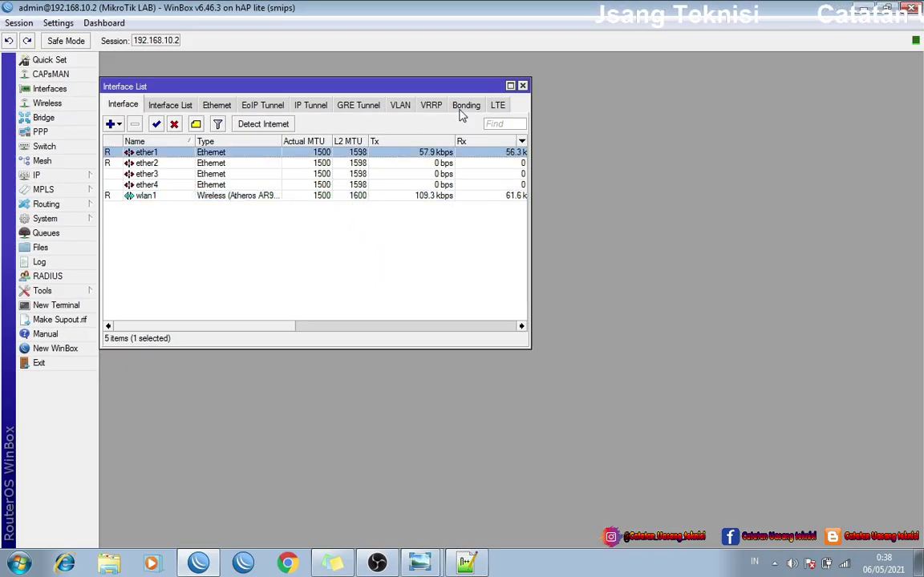
click(522, 87)
- Examine the IP addresses assigned to ether1 and wlan1 in the router's address list, widening the address column to read them
click(88, 175)
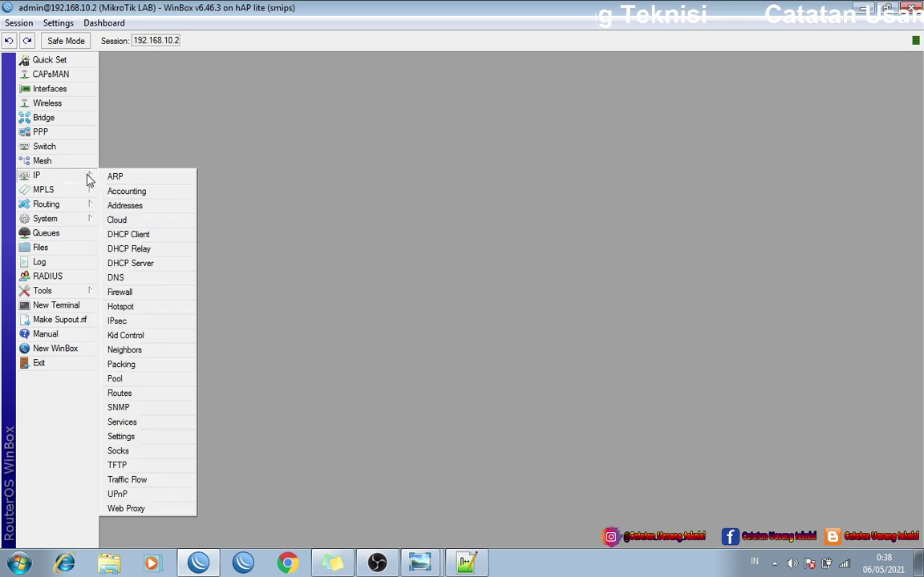
click(125, 206)
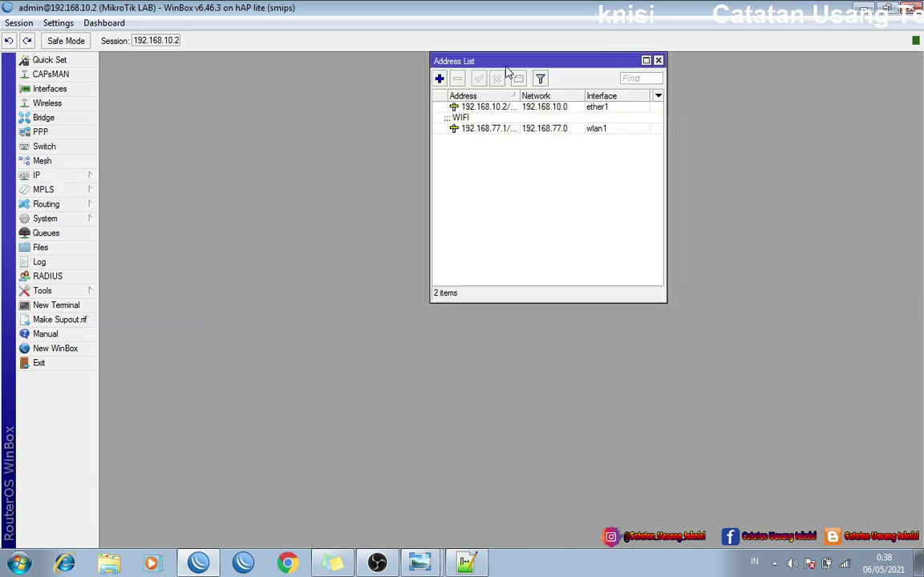
drag(508, 62, 226, 61)
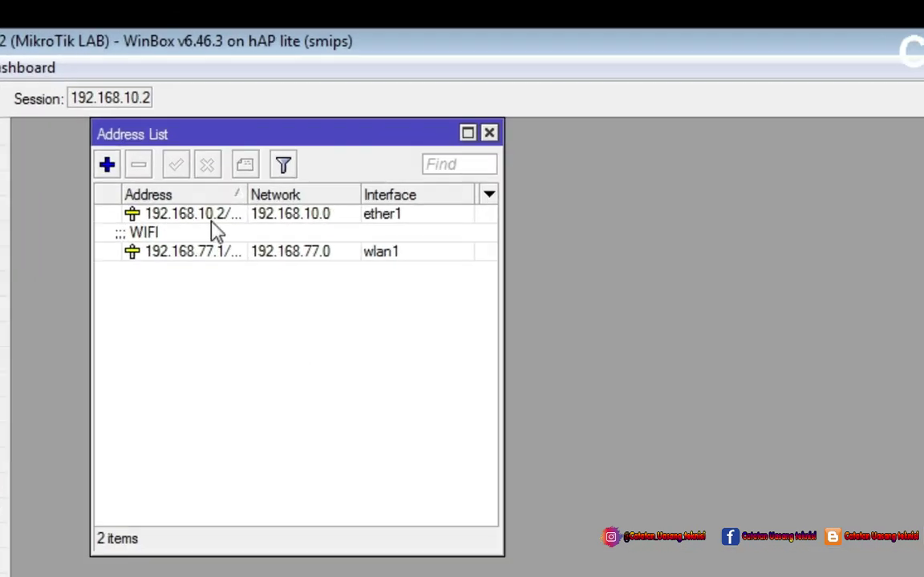
drag(246, 193, 268, 194)
click(227, 218)
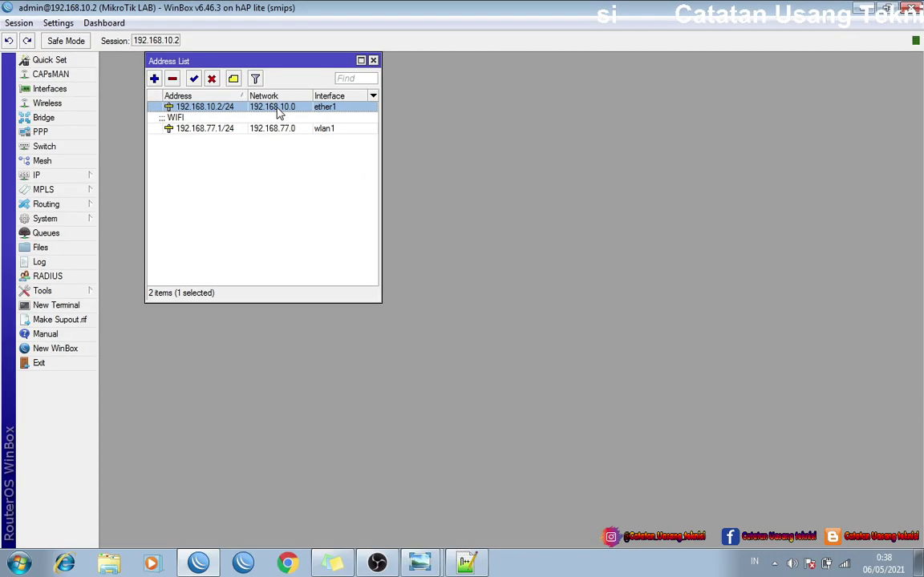
click(234, 128)
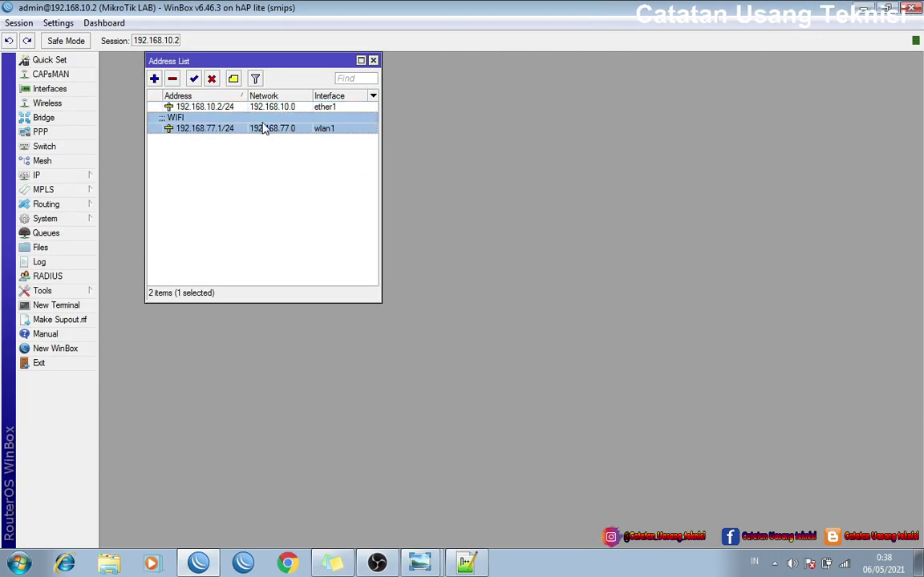
click(253, 170)
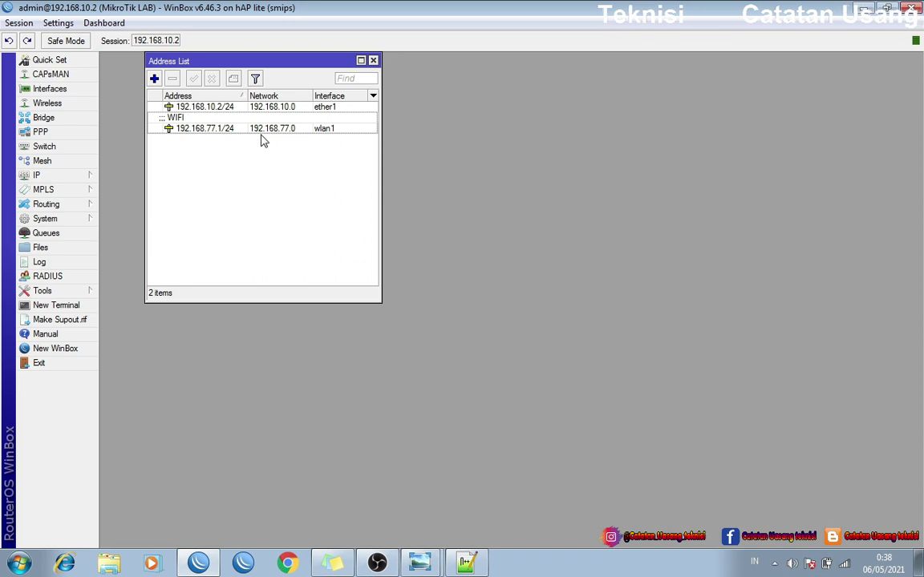
click(373, 61)
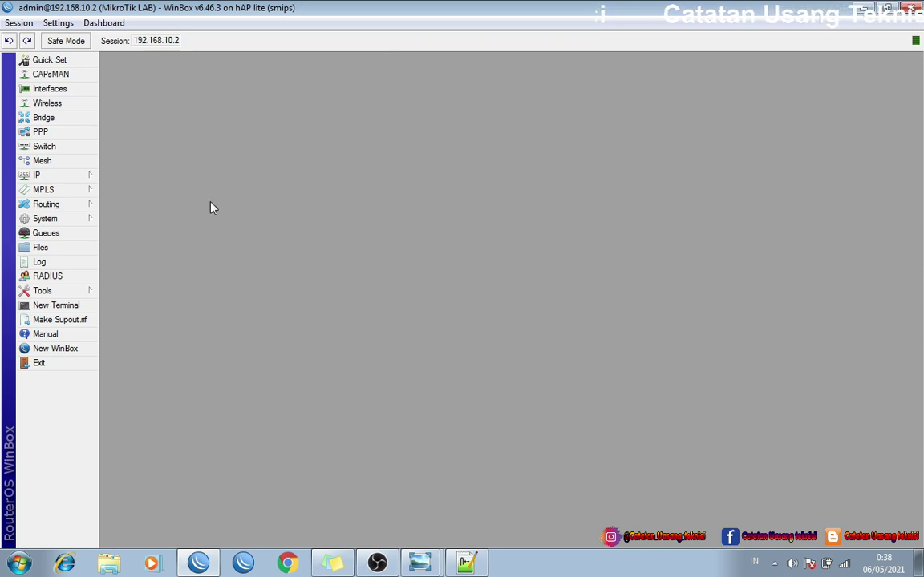
- Test the router's internet connection by pinging google.com from a new terminal, and close the terminal
click(60, 305)
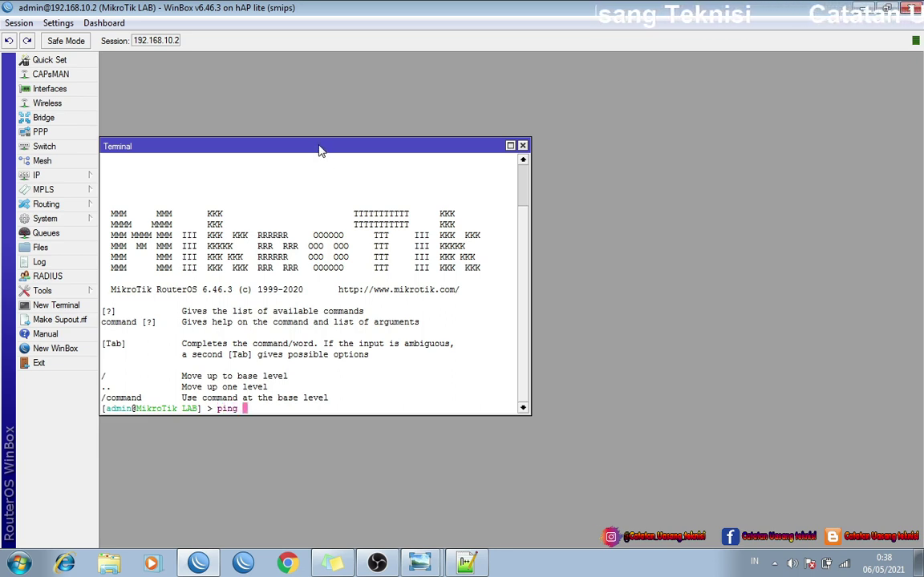
text(ping go)
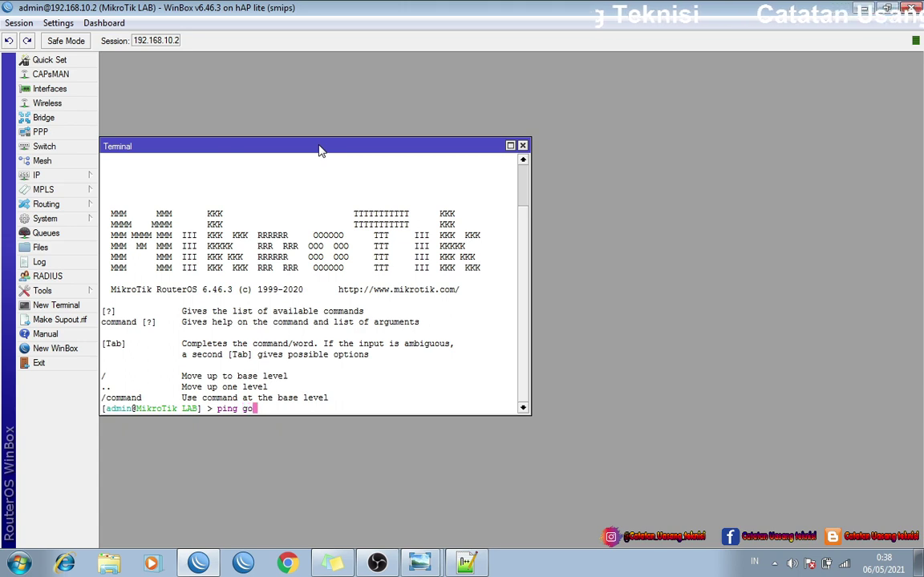
text(ogle.com)
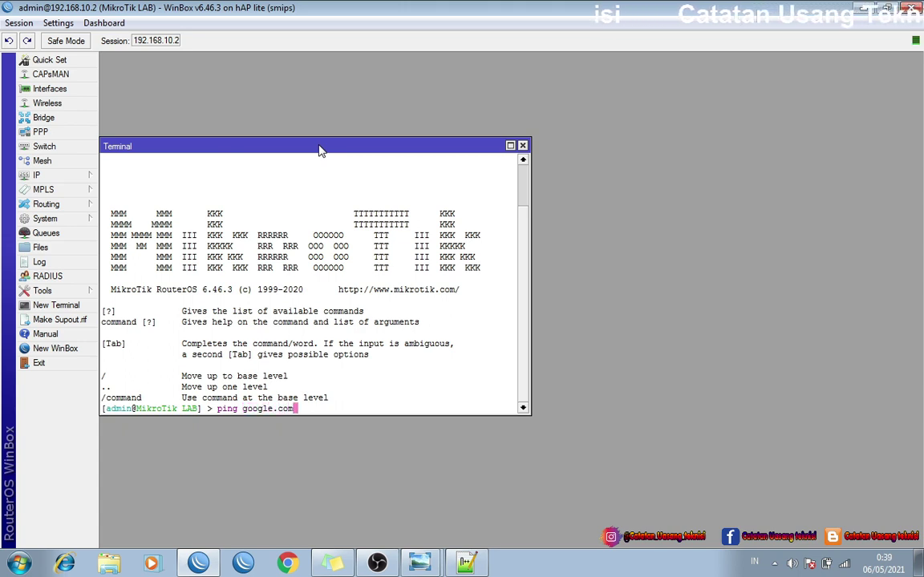
key(Return)
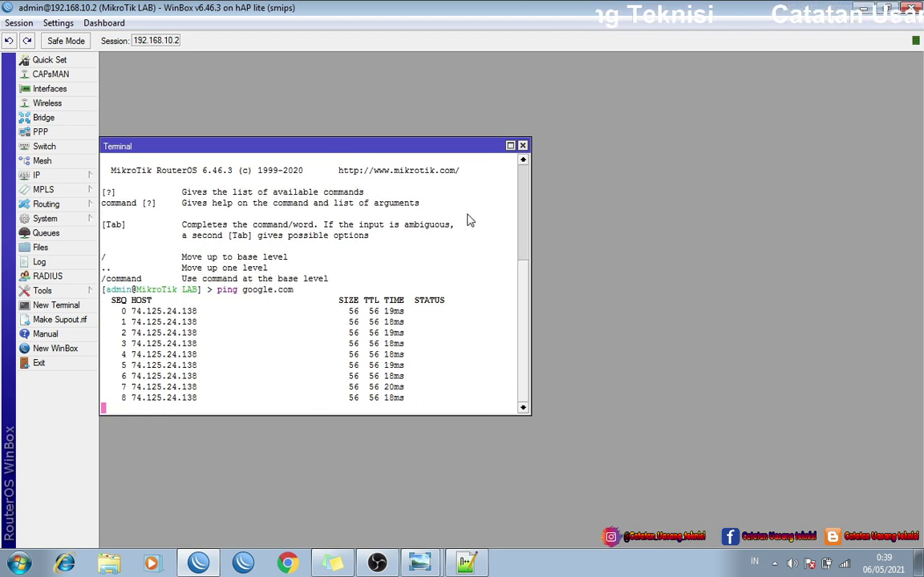
click(522, 145)
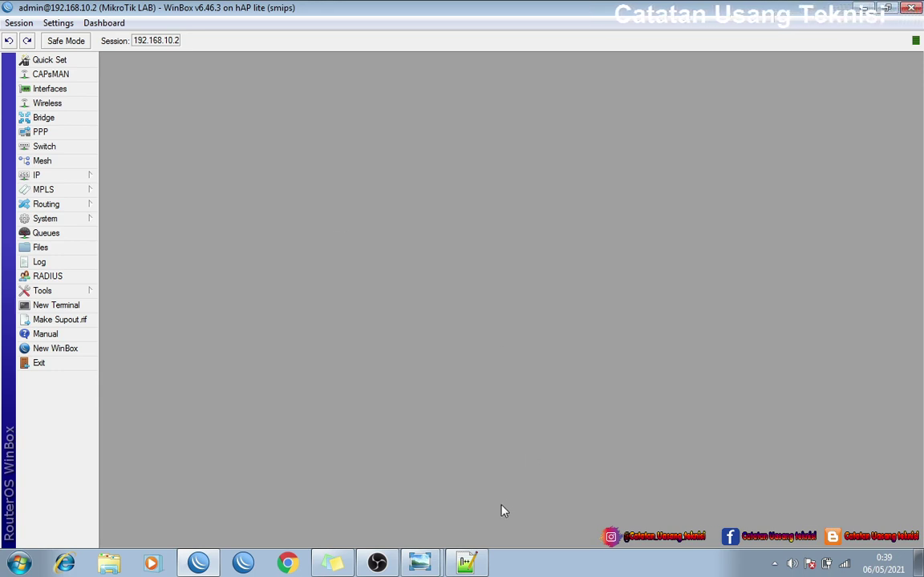
- Switch to Notepad++ and replace the address placeholder in the /ip address command with 192.168.11.2/24
click(468, 564)
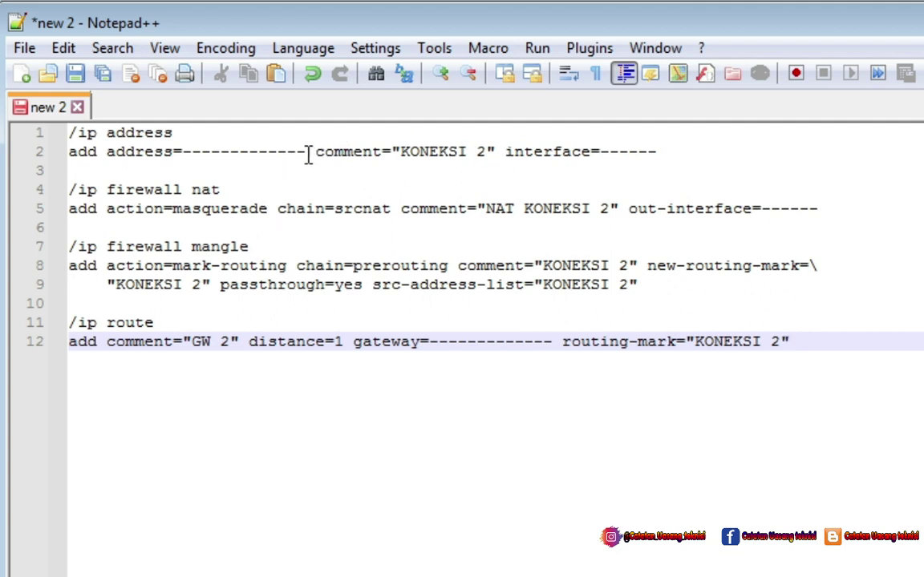
drag(305, 153, 187, 160)
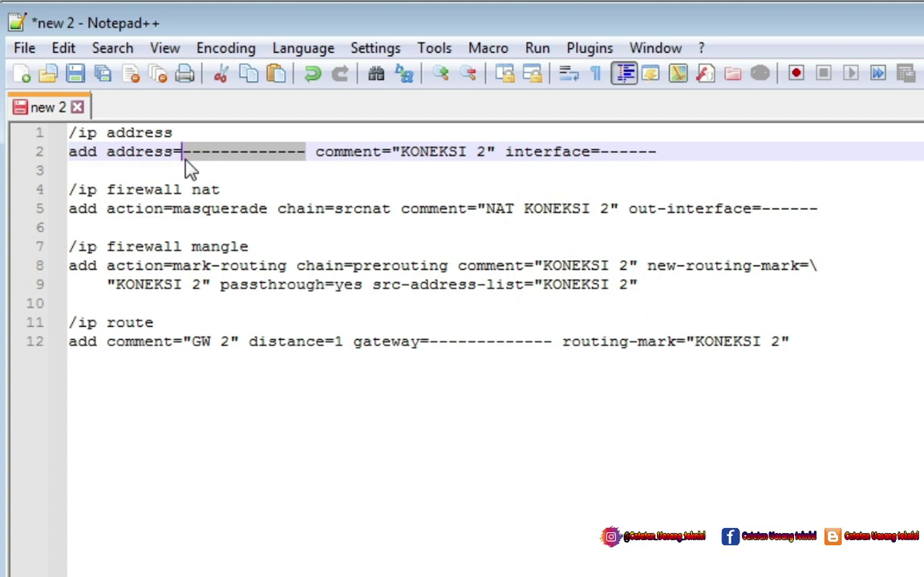
text(192)
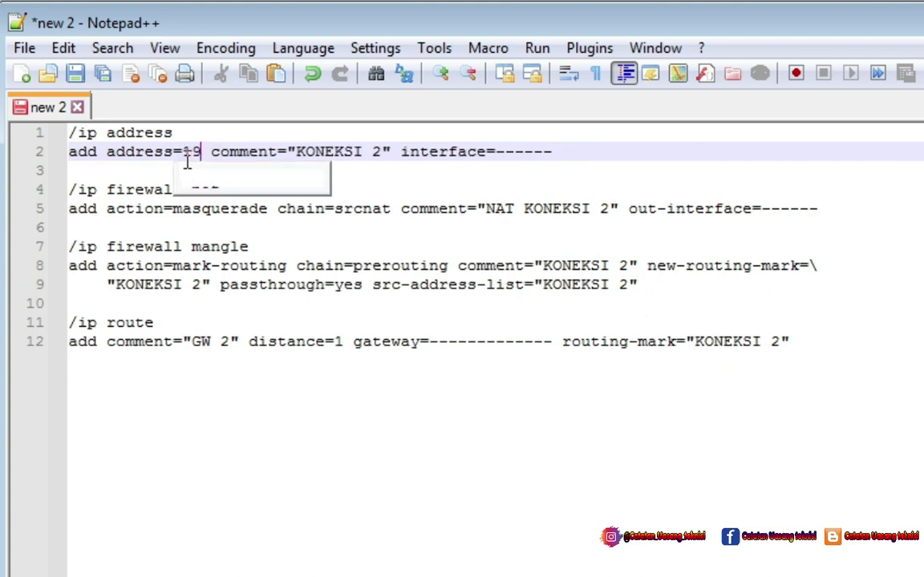
text(.168)
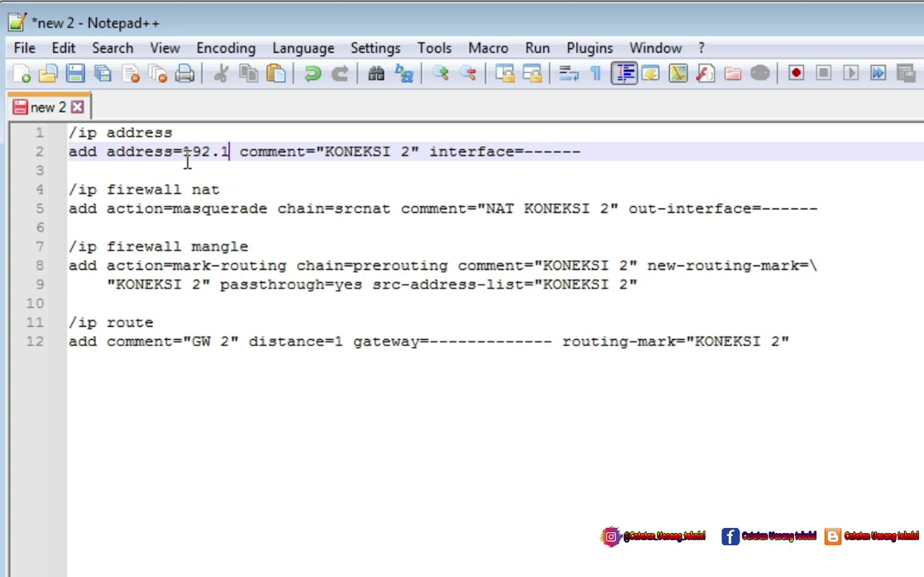
text(.11.)
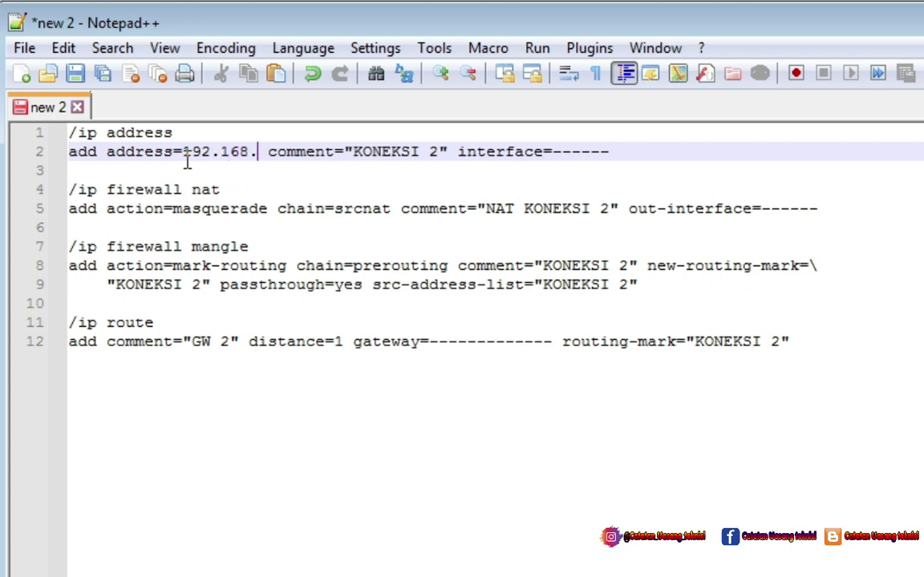
text(2)
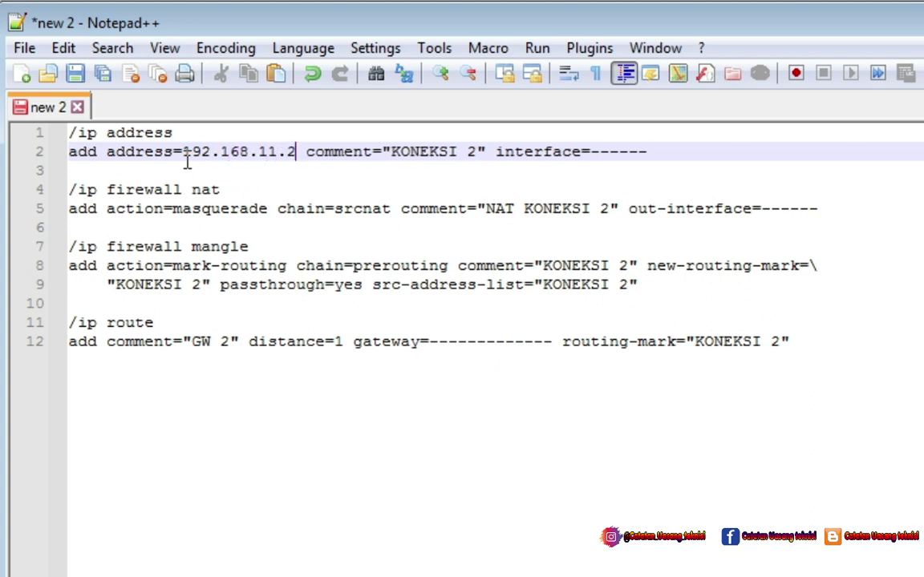
text(/24)
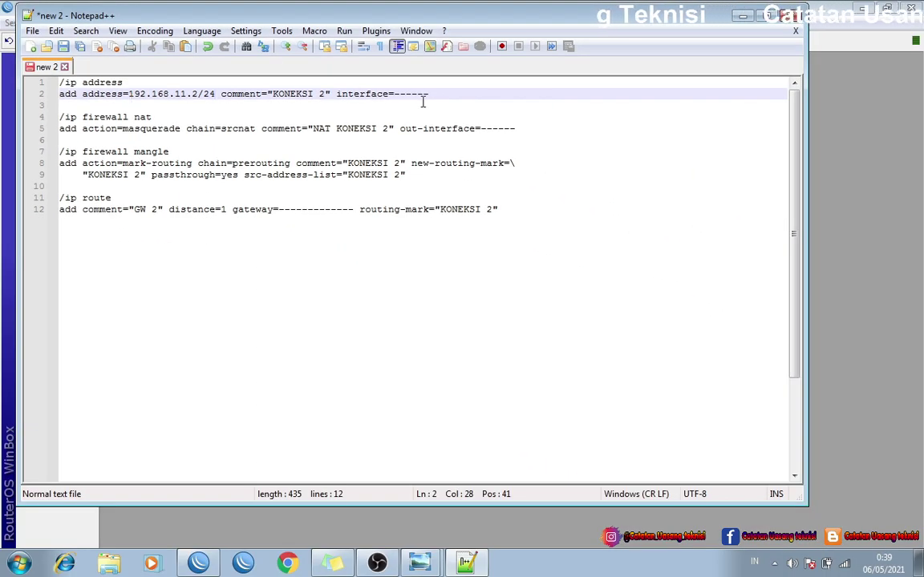
- Switch to WinBox and copy the name of the ether2 interface from its properties
click(393, 94)
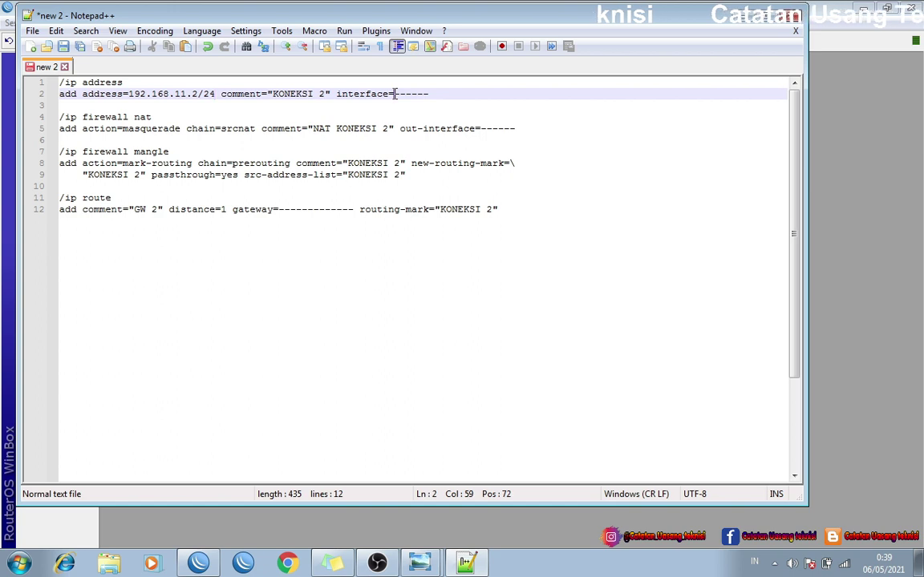
key(alt+Tab)
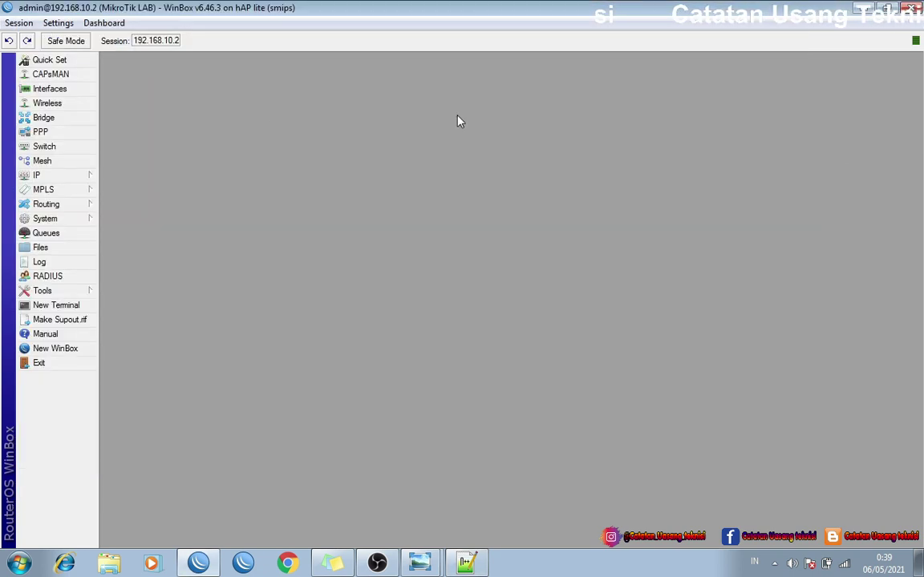
click(72, 91)
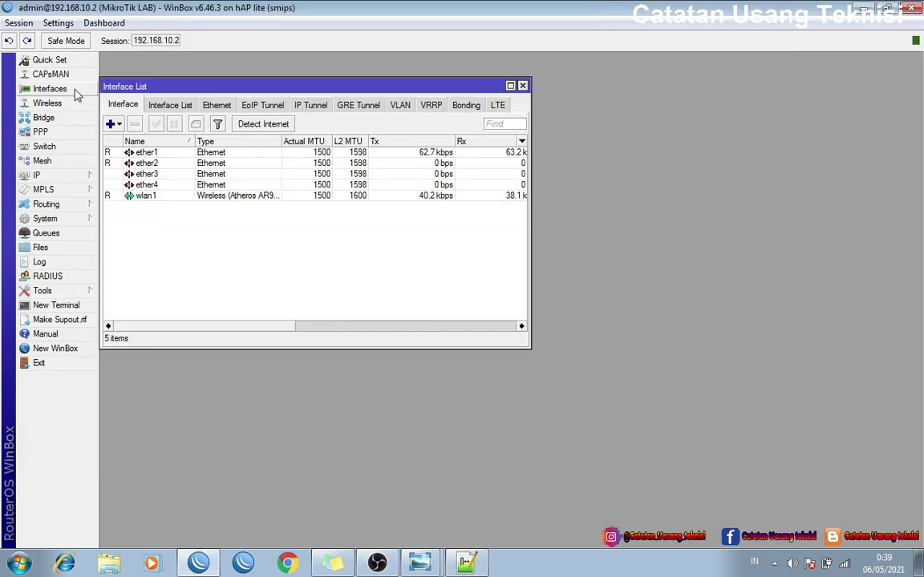
click(151, 165)
double_click(152, 165)
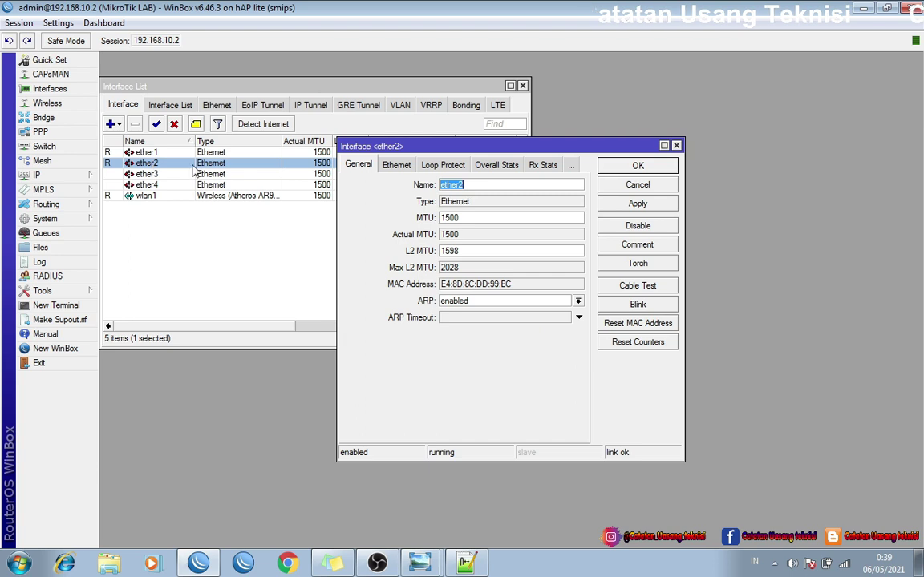
right_click(473, 184)
click(506, 208)
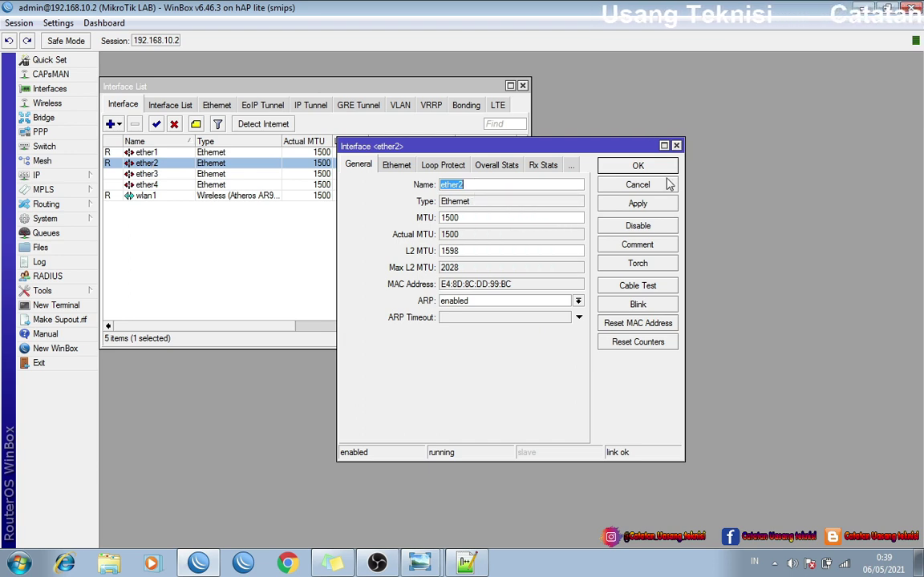
click(676, 145)
- Switch to Notepad++ and replace the interface placeholder in the /ip address command with the copied name ether2
click(465, 564)
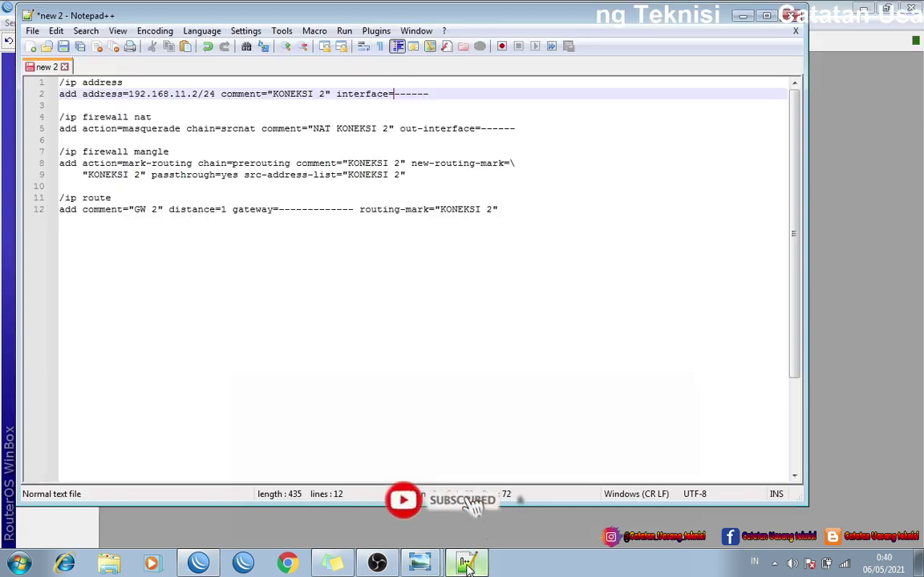
drag(429, 94, 394, 95)
right_click(405, 97)
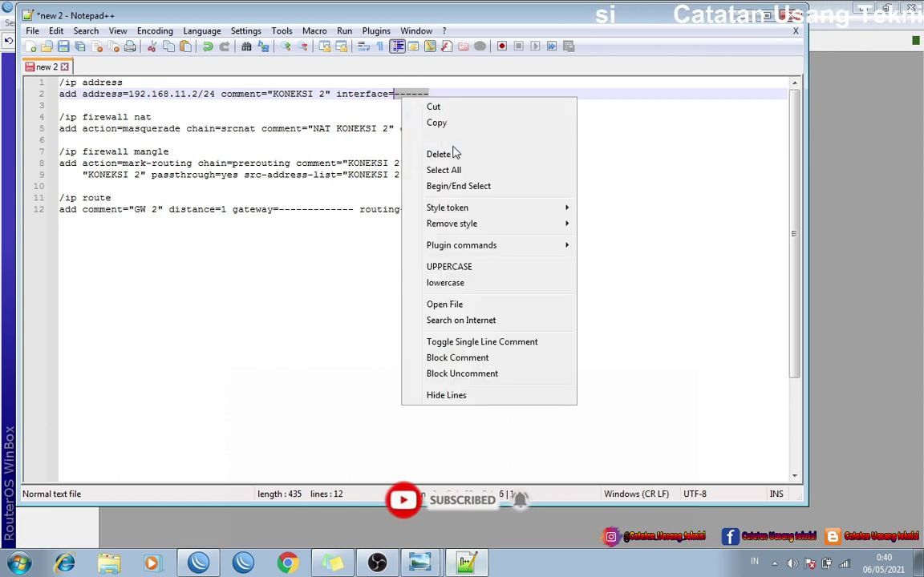
click(441, 138)
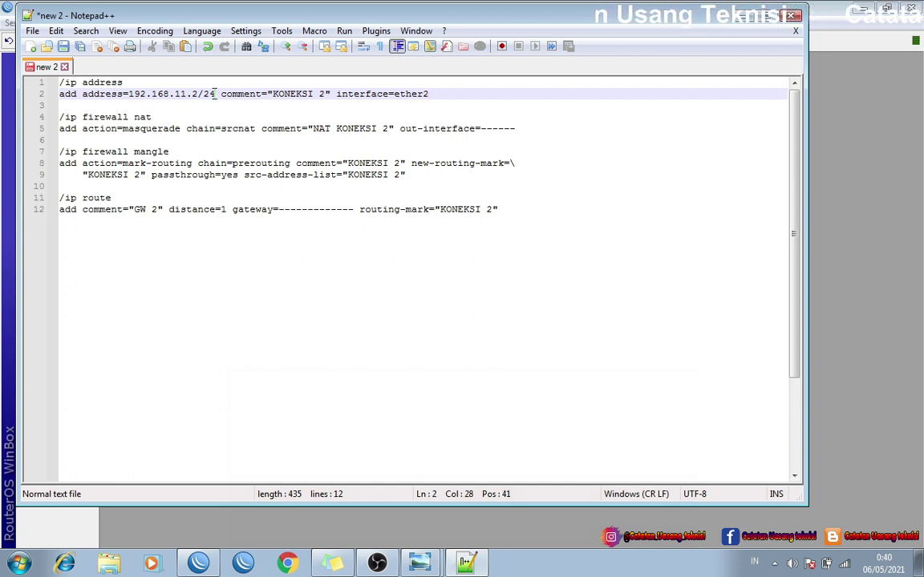
drag(215, 94, 133, 94)
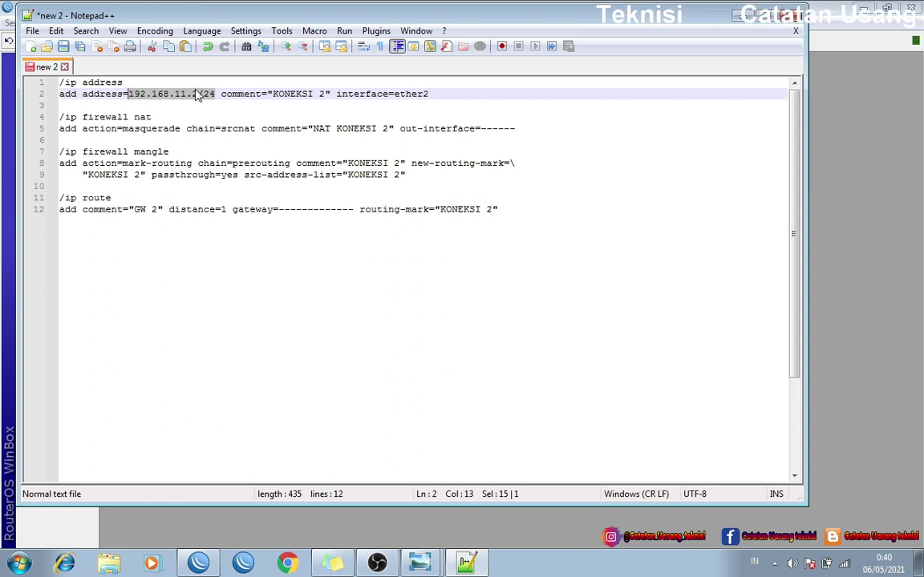
drag(432, 93, 398, 94)
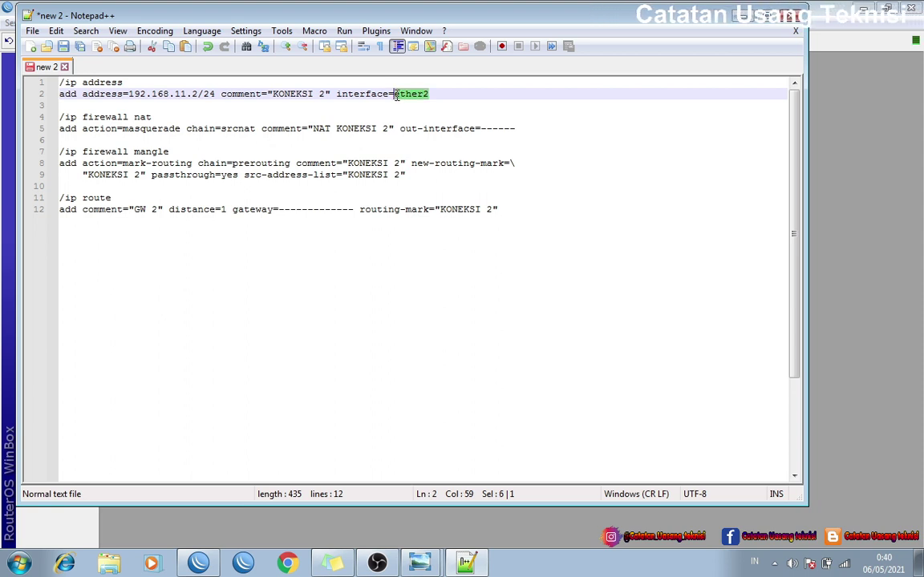
click(411, 93)
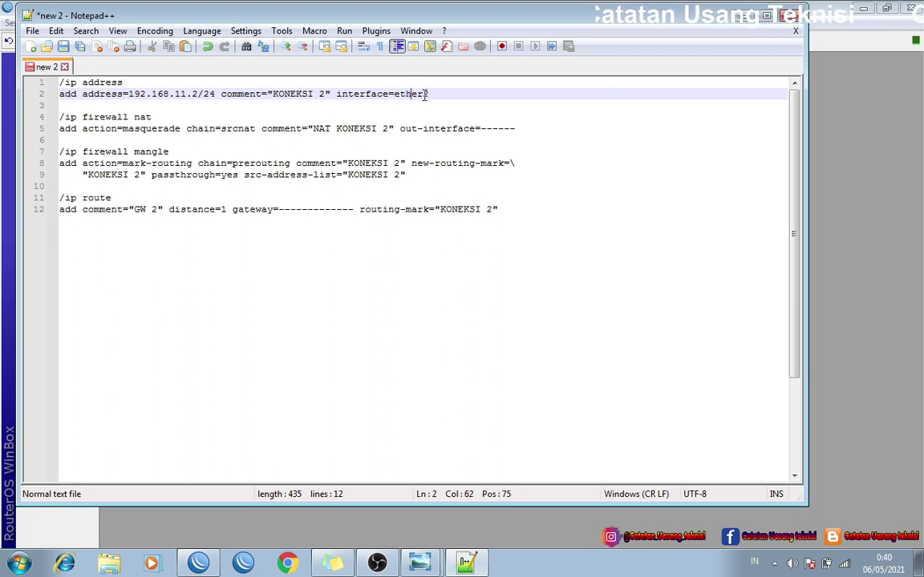
drag(433, 94, 397, 96)
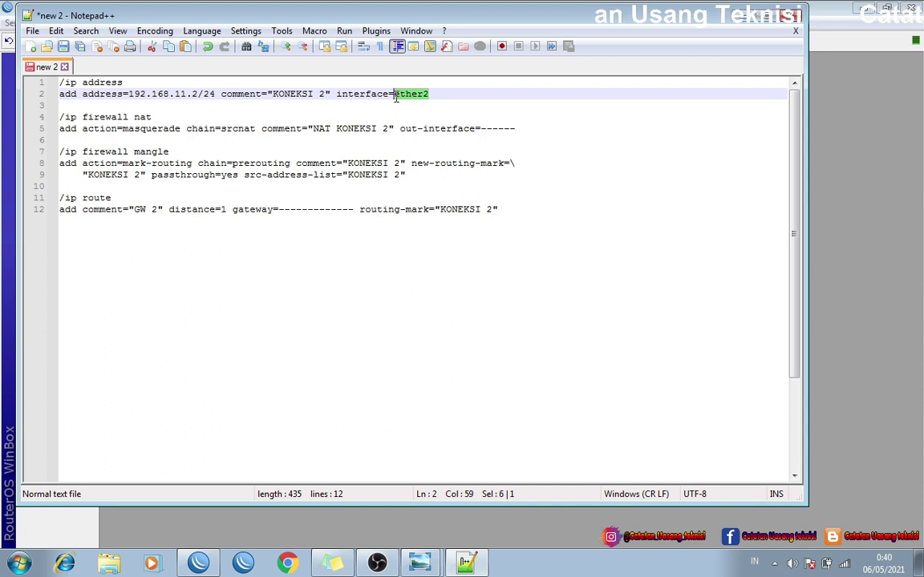
click(385, 116)
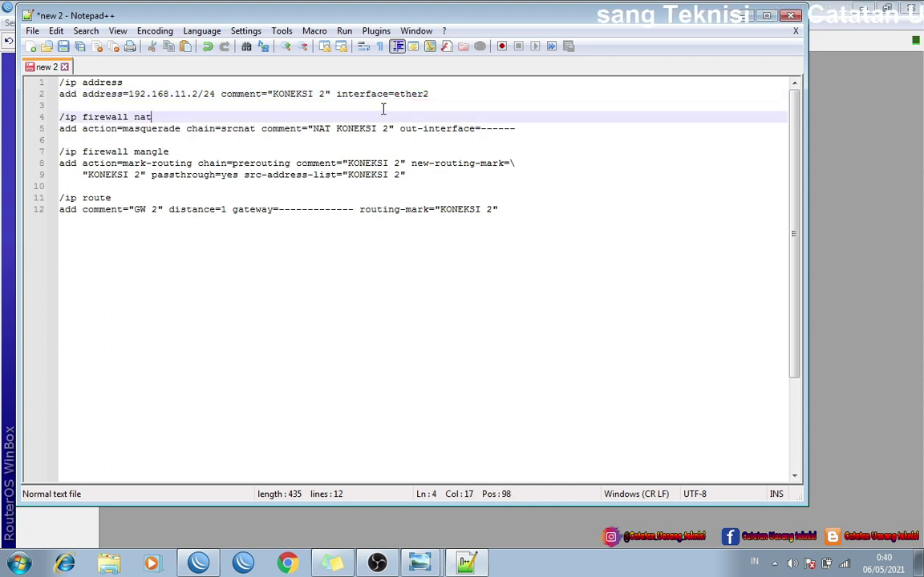
- Copy the complete /ip address block, including its add command for KONEKSI 2
drag(430, 94, 59, 84)
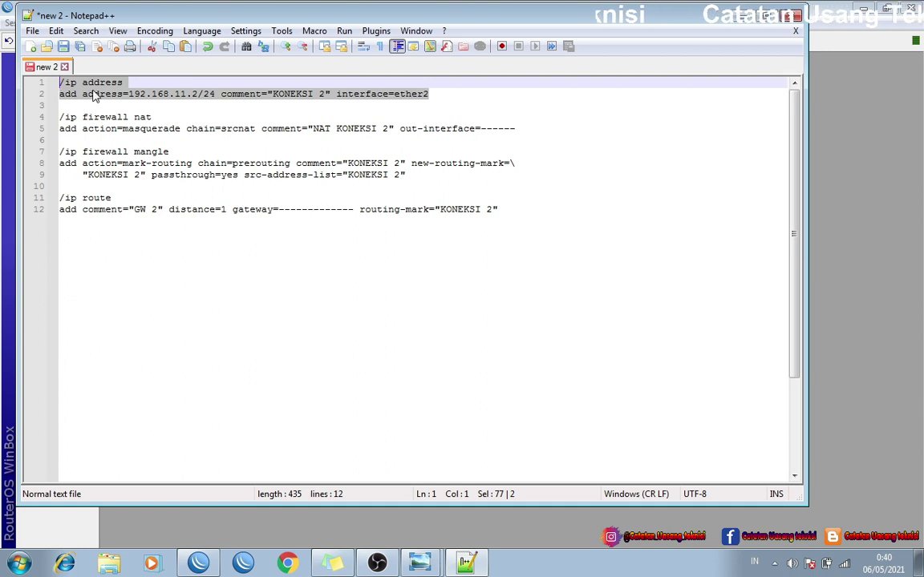
right_click(92, 94)
click(128, 115)
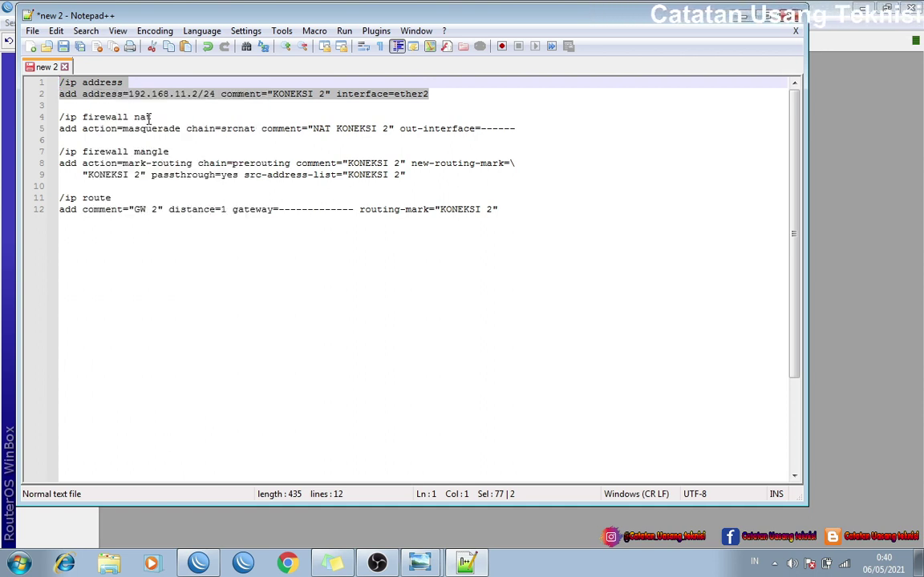
- Switch to WinBox, close the interface list and open a new terminal
click(744, 22)
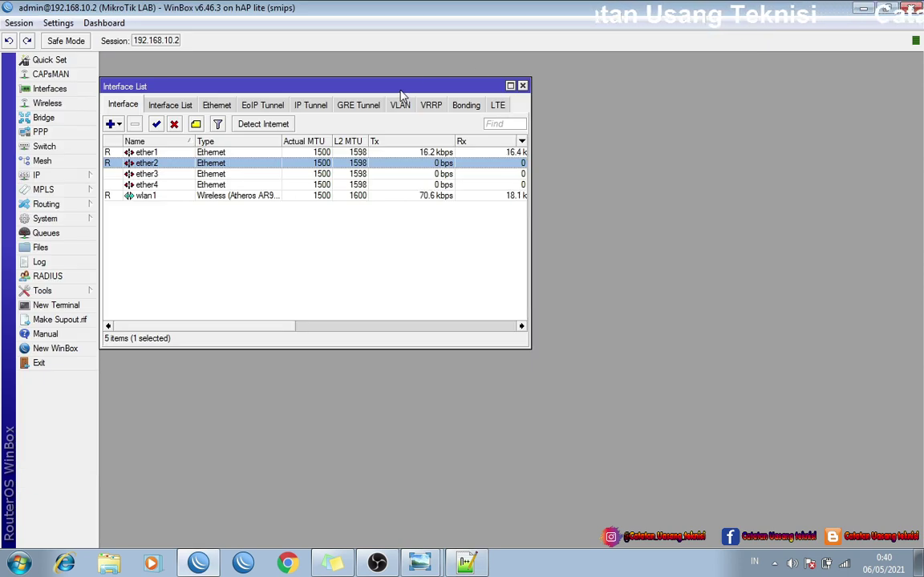
drag(363, 87, 366, 86)
click(522, 85)
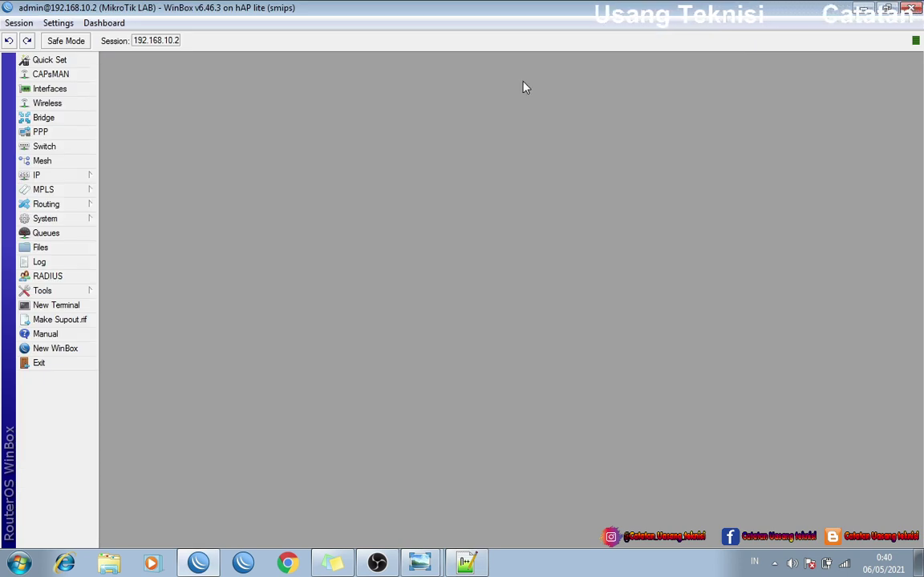
click(58, 306)
drag(238, 147, 326, 195)
- Open the IP address list and arrange it side by side with the terminal
click(74, 183)
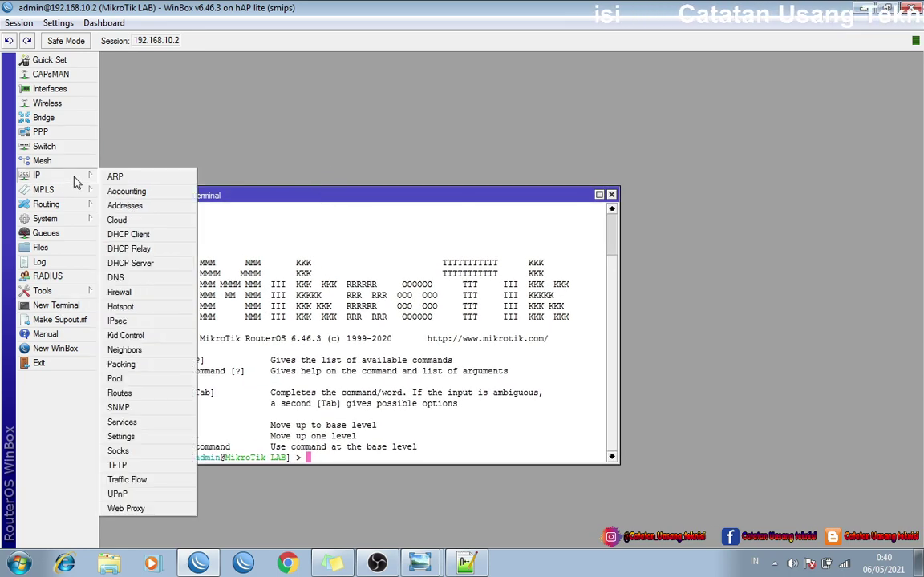
click(126, 207)
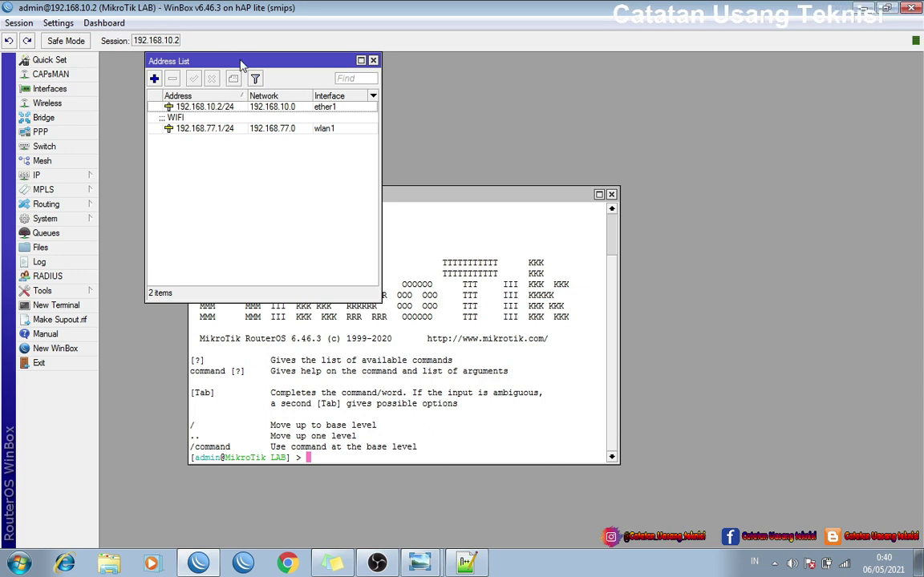
drag(242, 65, 200, 64)
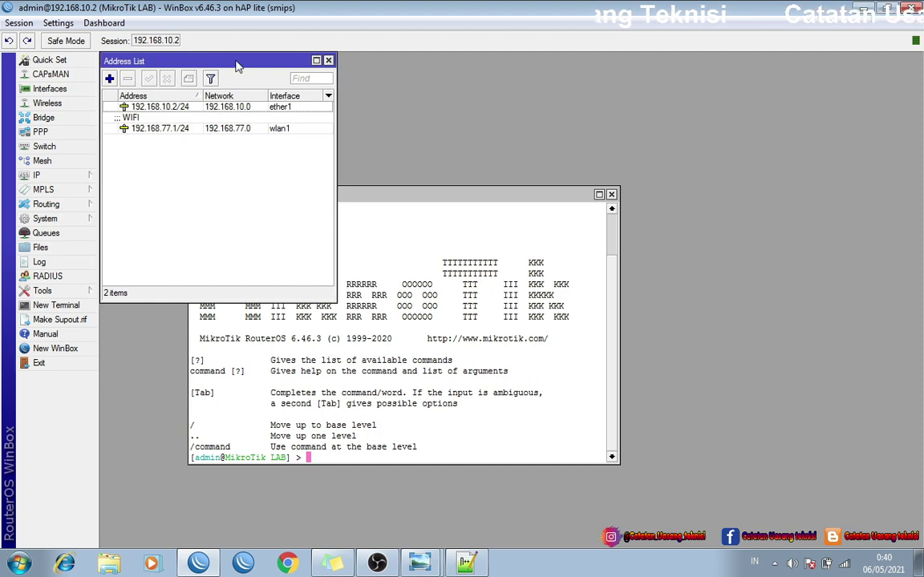
drag(384, 200, 532, 63)
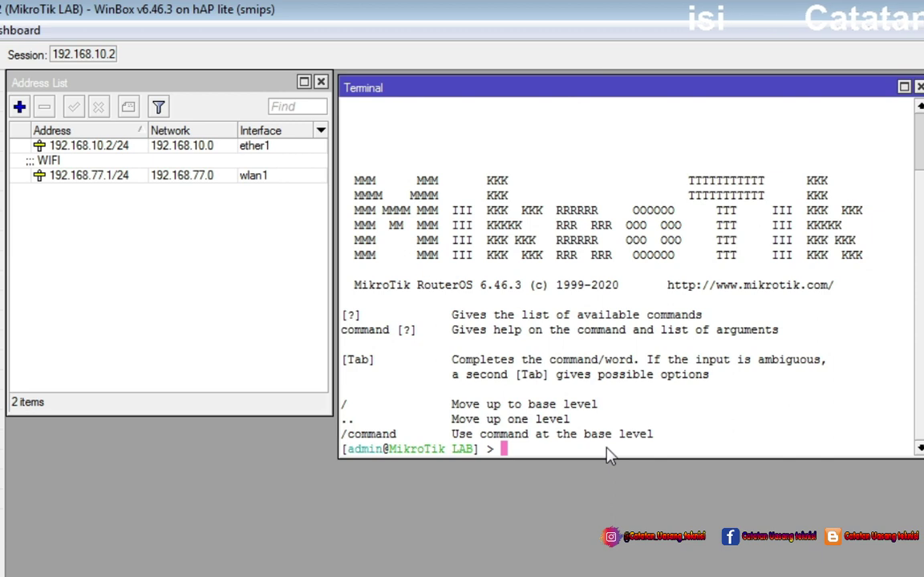
- Paste and run the copied /ip address command in the terminal, and select the new KONEKSI 2 entry in the address list
right_click(607, 455)
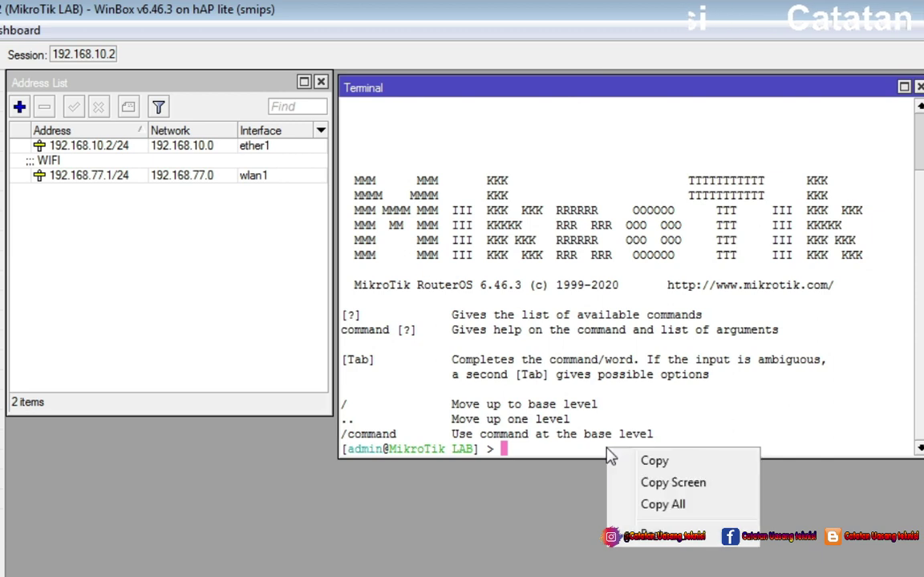
click(661, 534)
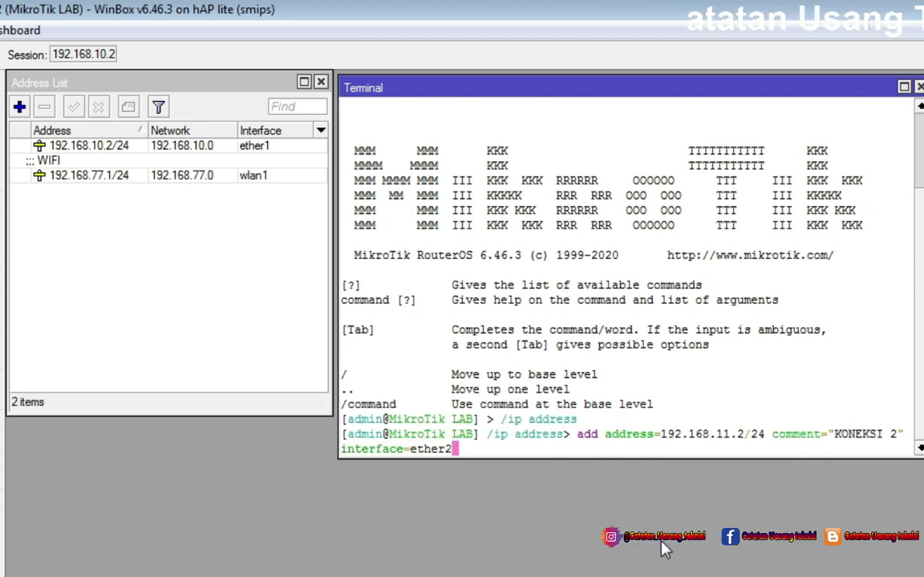
key(Return)
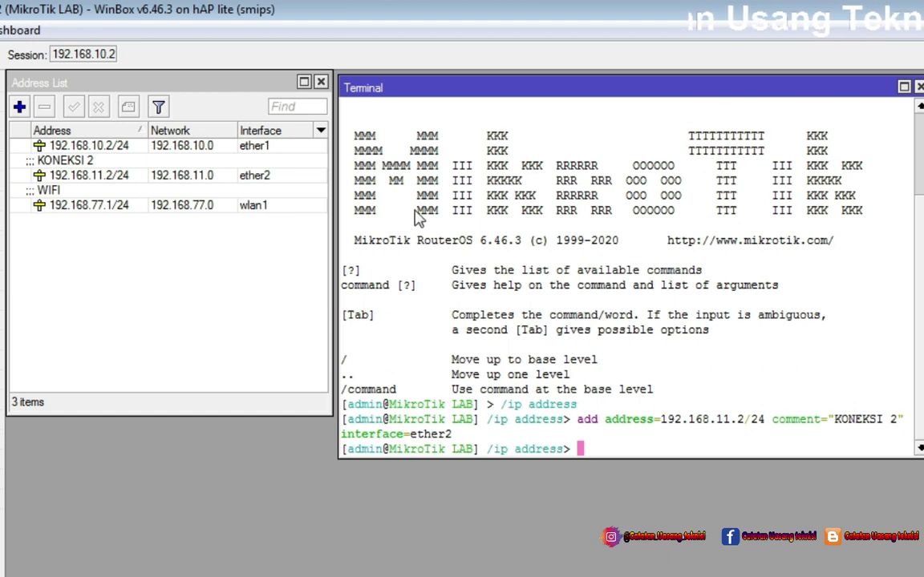
click(184, 177)
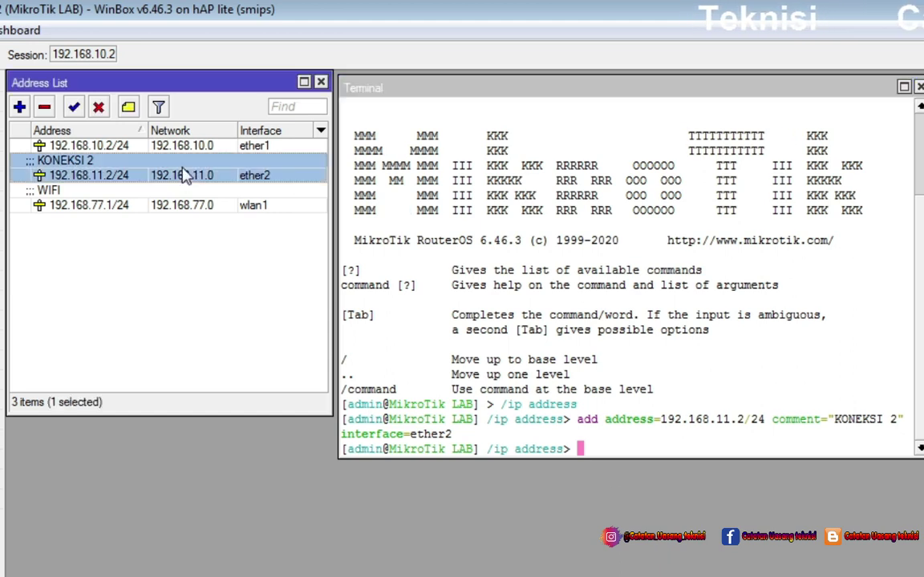
- Add the comment KONEKSI 1 to the ether1 address 192.168.10.2/24 and save it
double_click(205, 148)
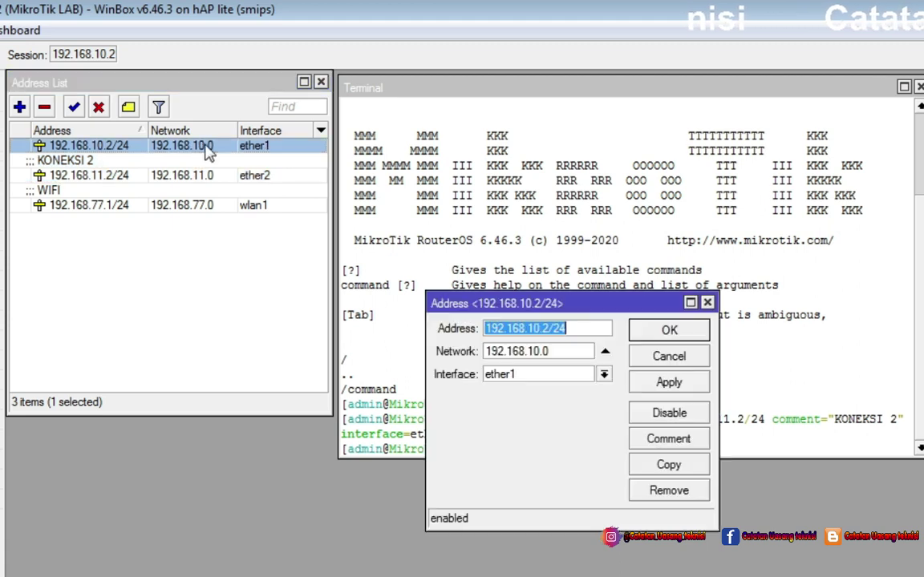
click(663, 442)
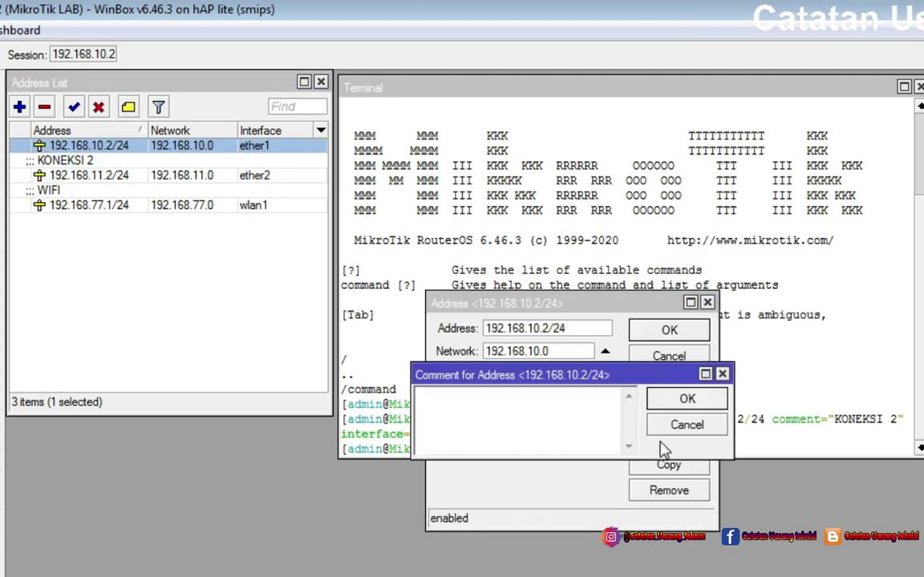
text(Ko)
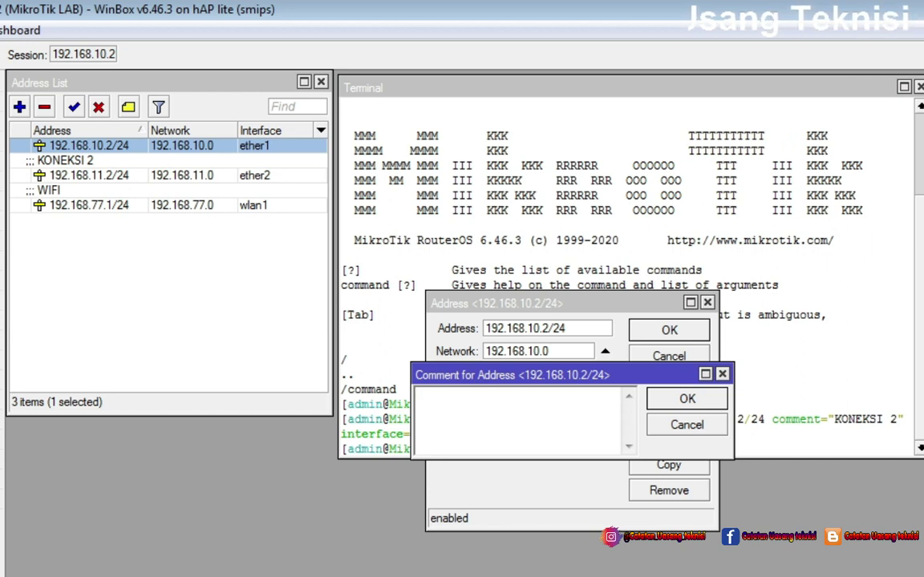
text(N)
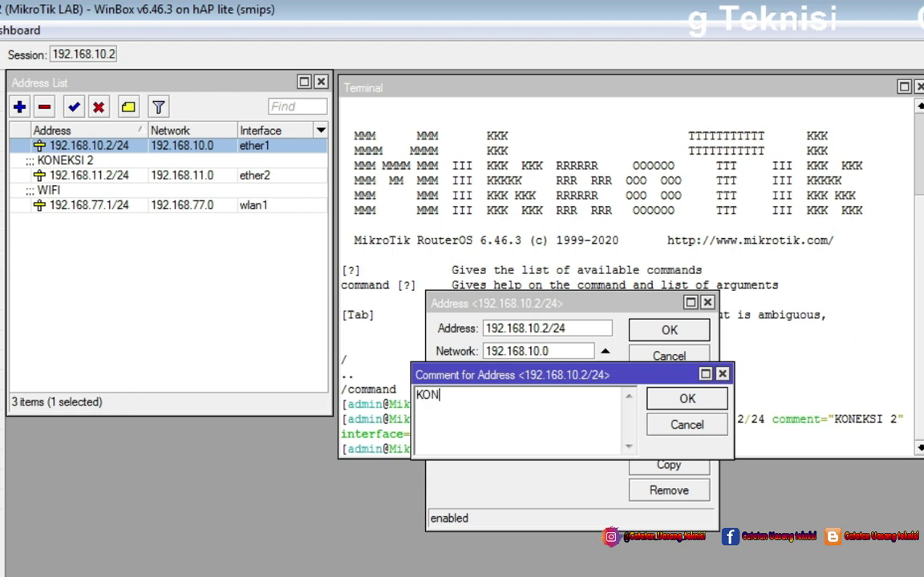
text(EKSI 1)
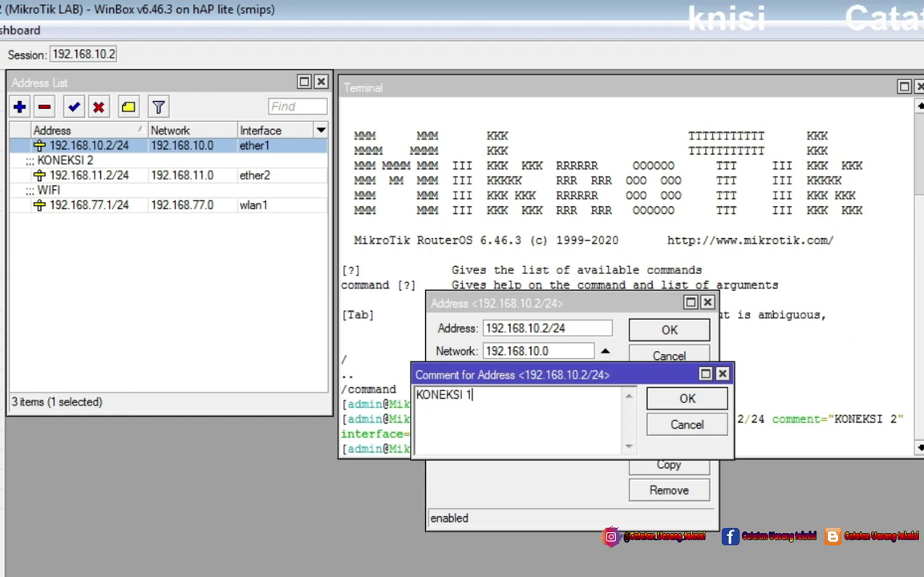
click(693, 405)
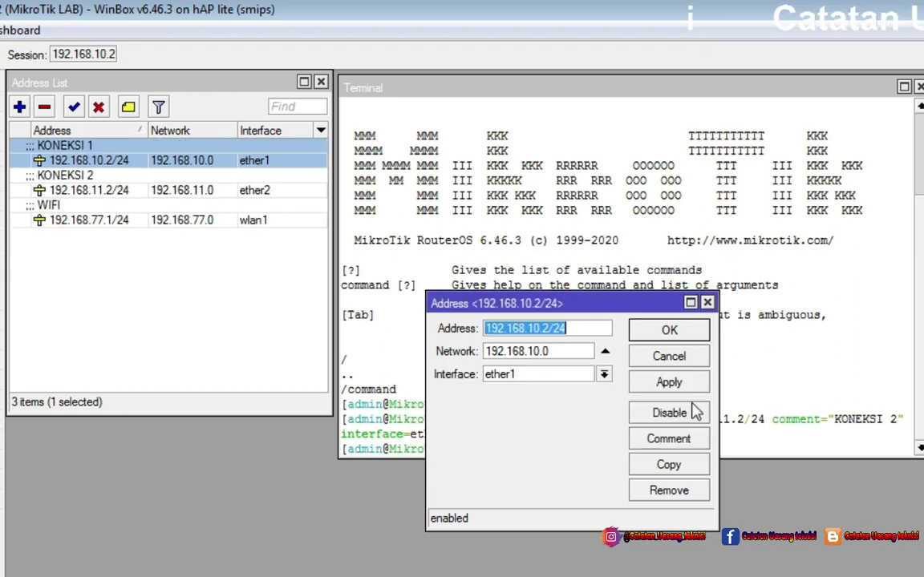
click(667, 330)
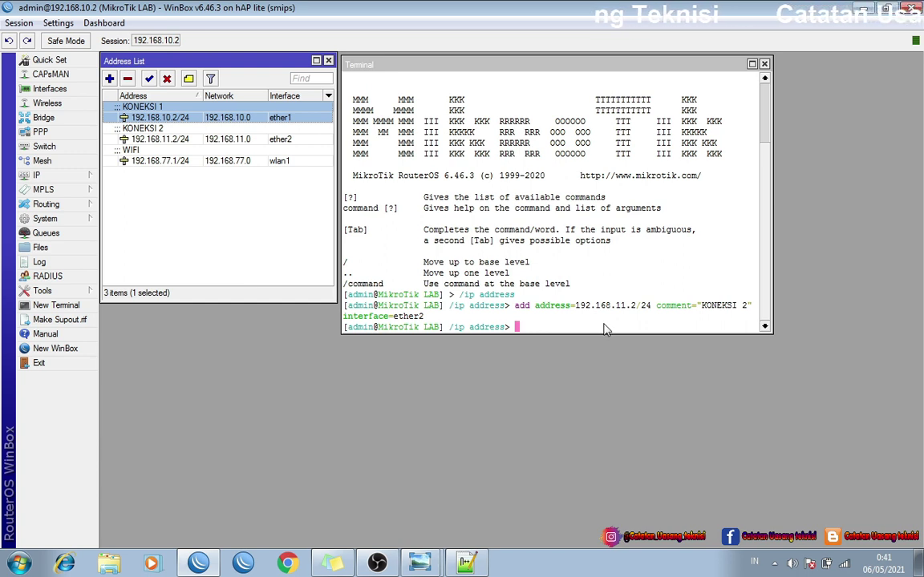
- Close the address list and the terminal, and open the firewall's NAT rules
click(328, 62)
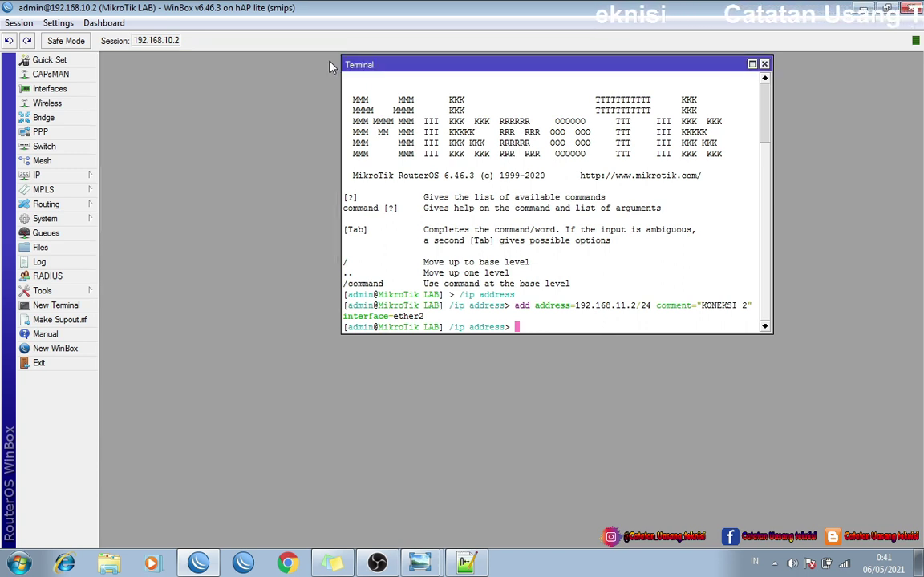
click(764, 64)
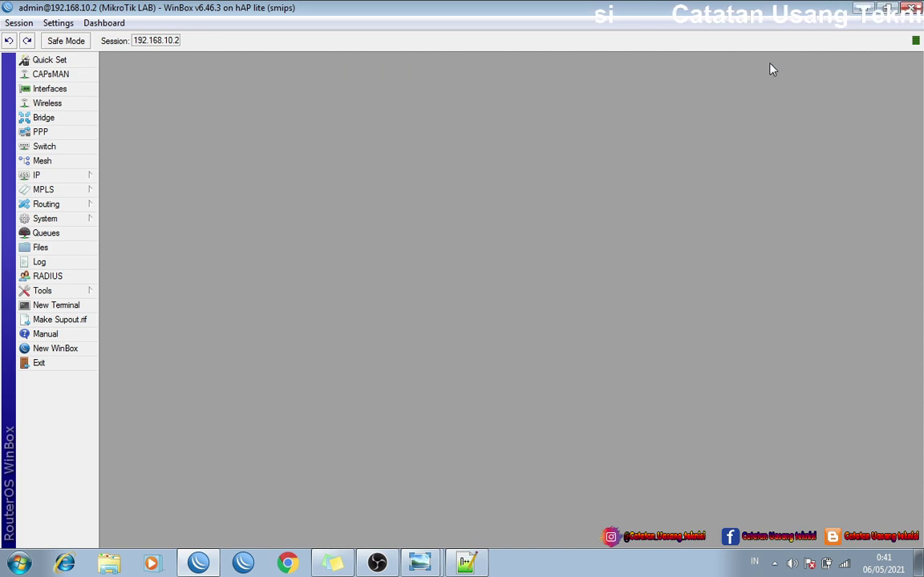
click(68, 175)
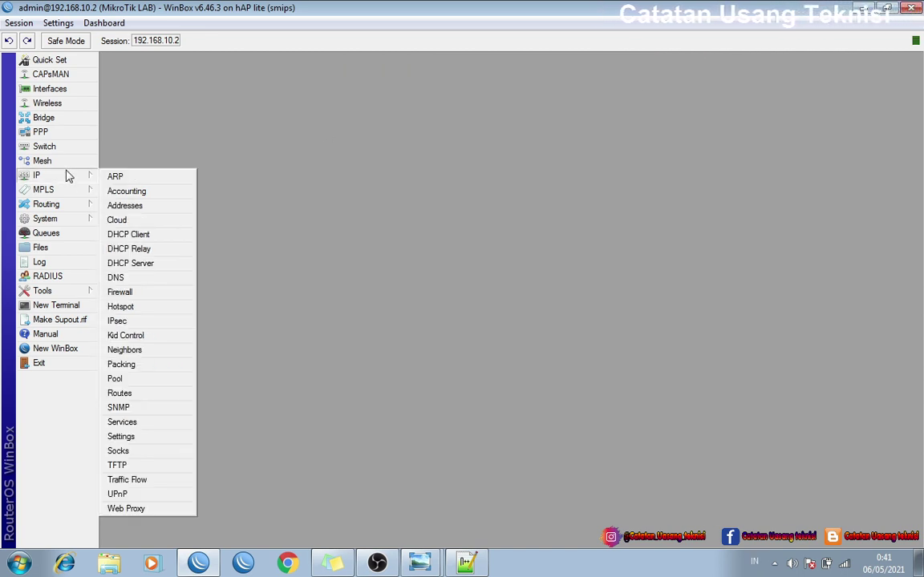
click(128, 294)
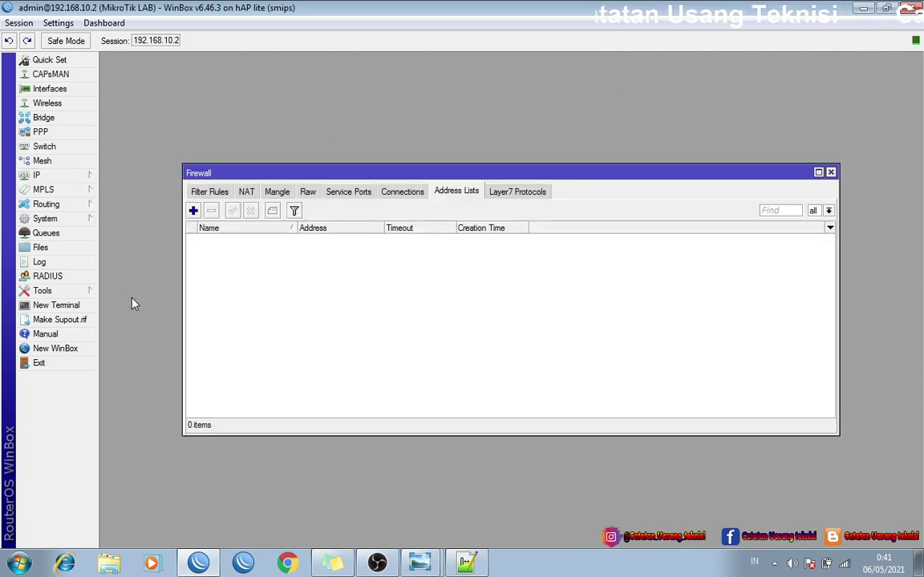
click(247, 190)
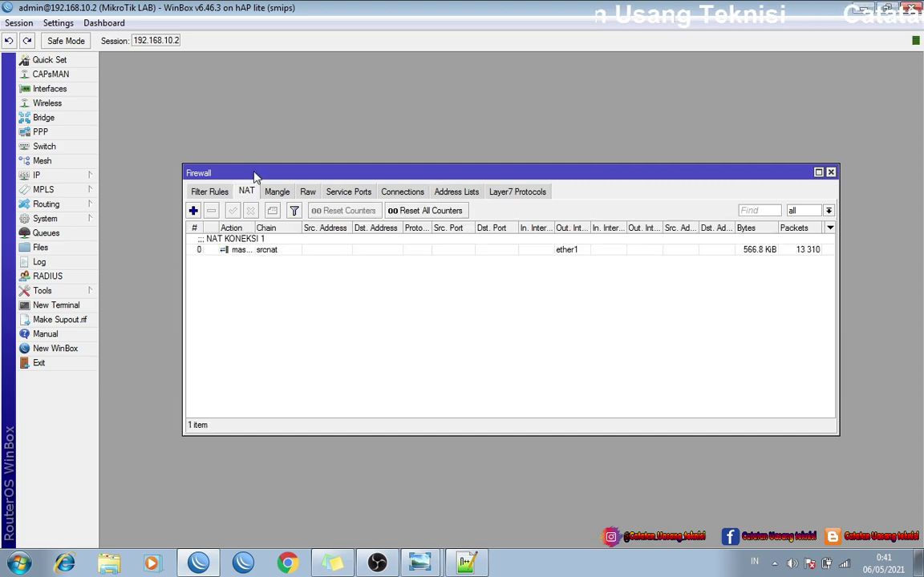
drag(253, 176, 171, 59)
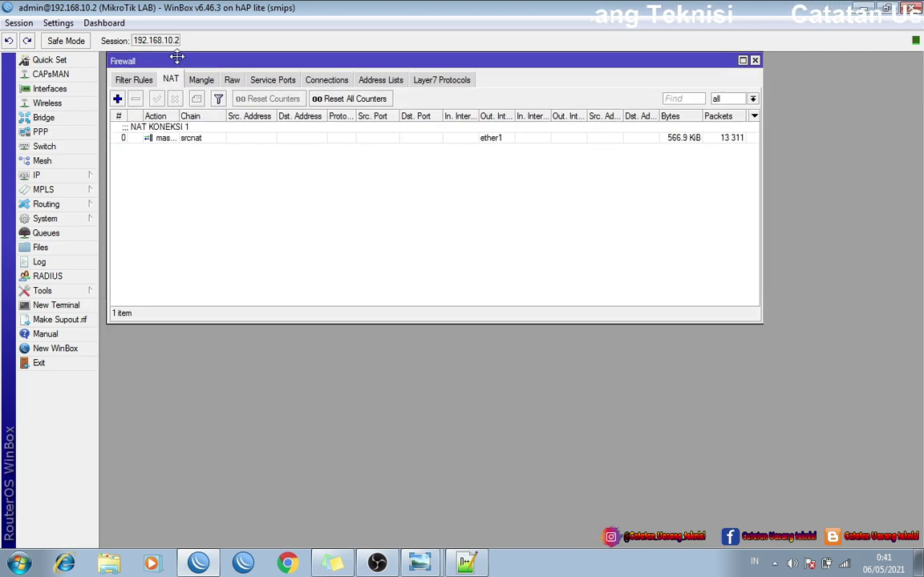
- Switch to the script in Notepad++ and replace the dashes after out-interface in the NAT command with ether2, copied from the address command
click(465, 563)
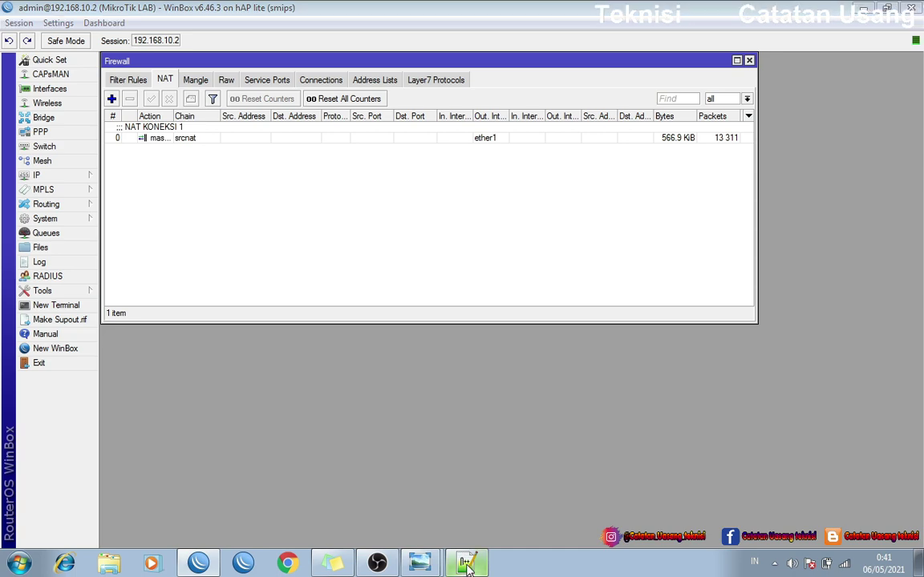
click(457, 128)
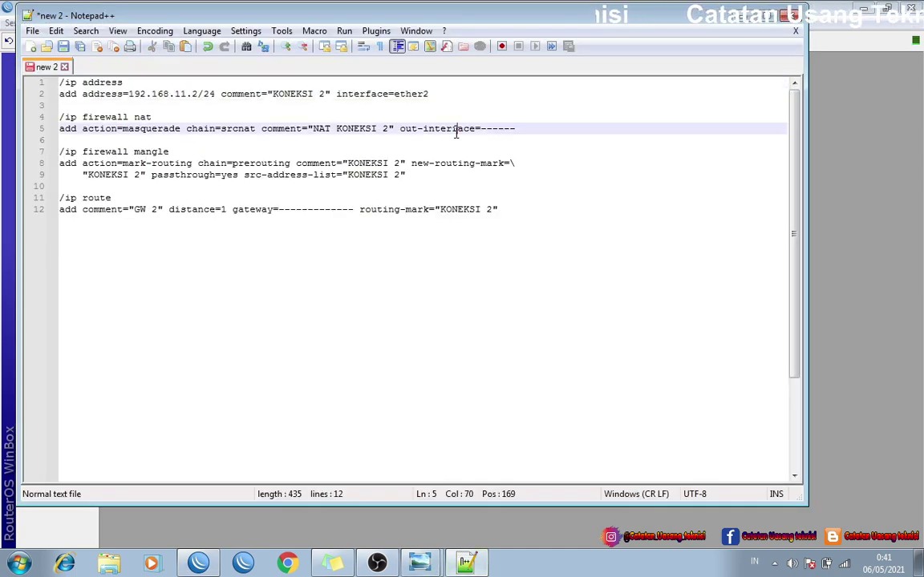
click(481, 128)
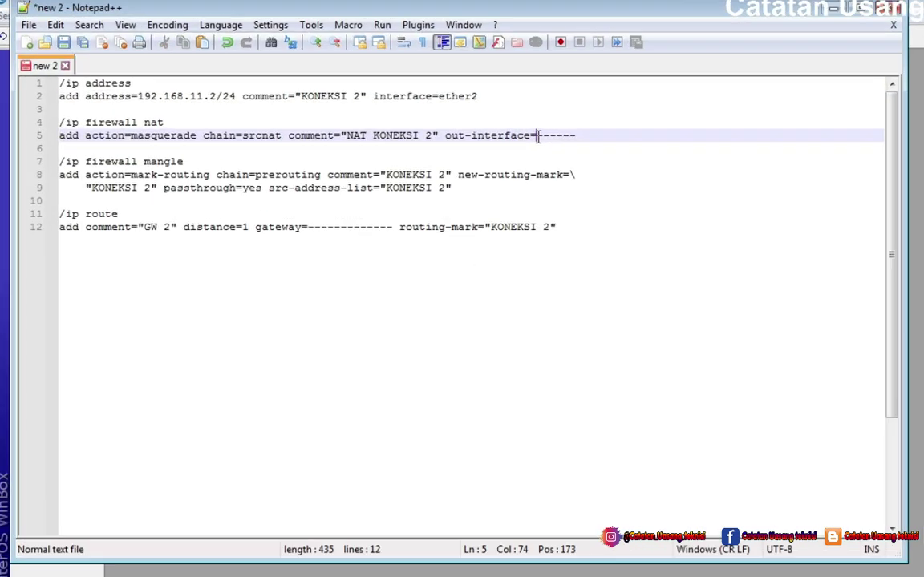
drag(538, 136, 586, 141)
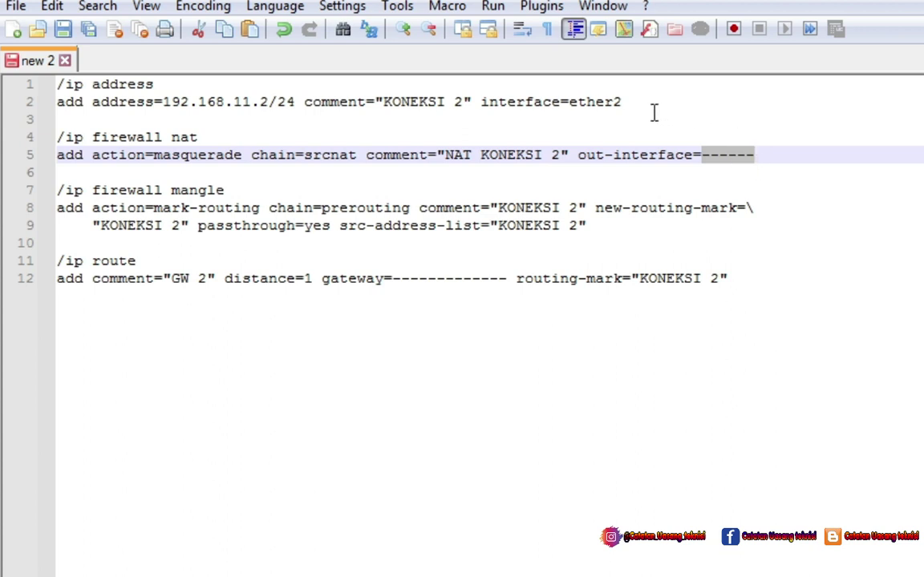
drag(625, 102, 572, 106)
right_click(575, 113)
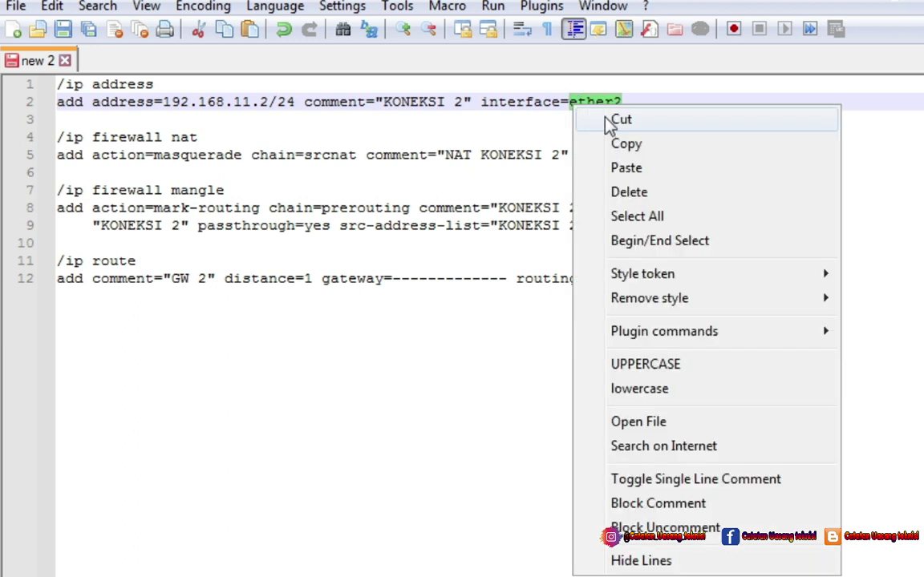
click(661, 144)
drag(702, 156, 757, 158)
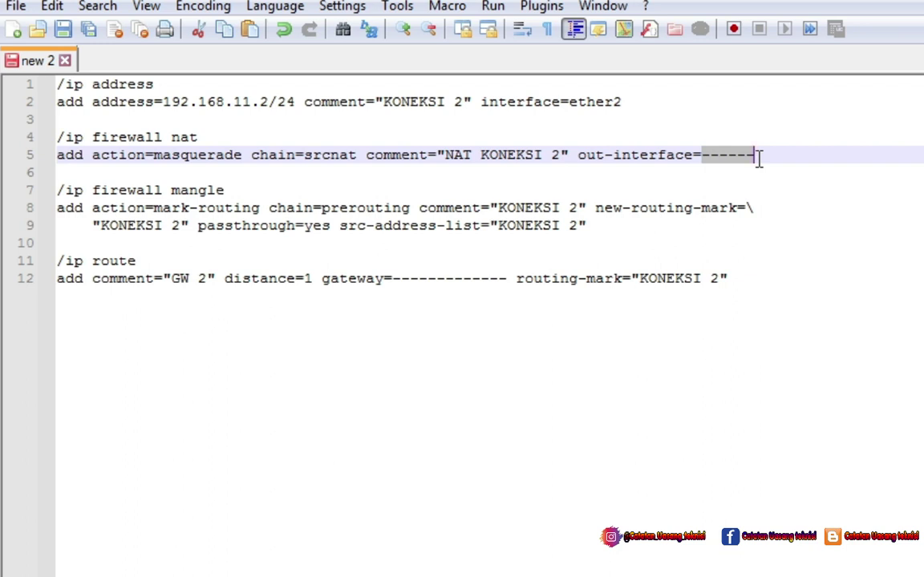
key(ctrl+v)
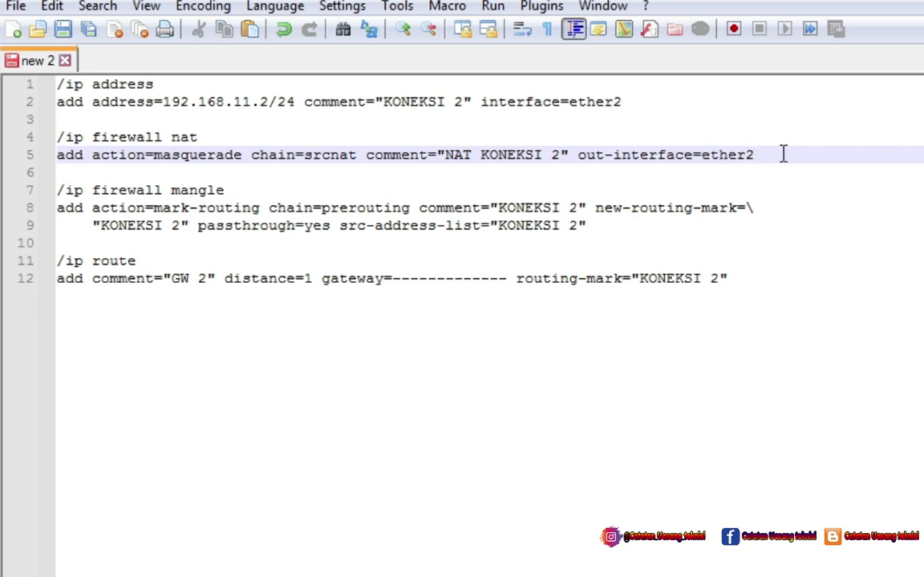
- Copy both lines of the completed /ip firewall nat command and return to WinBox
drag(788, 151, 57, 145)
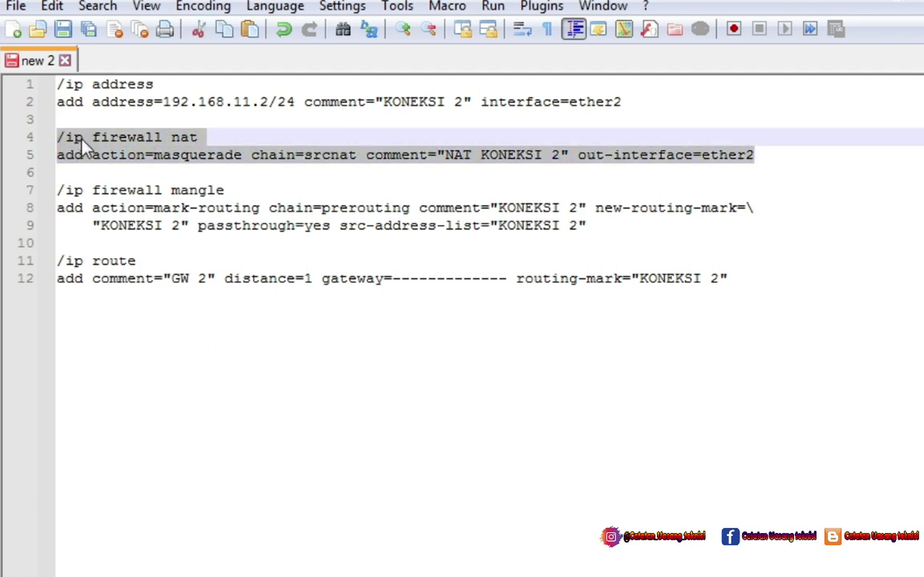
right_click(77, 143)
click(139, 184)
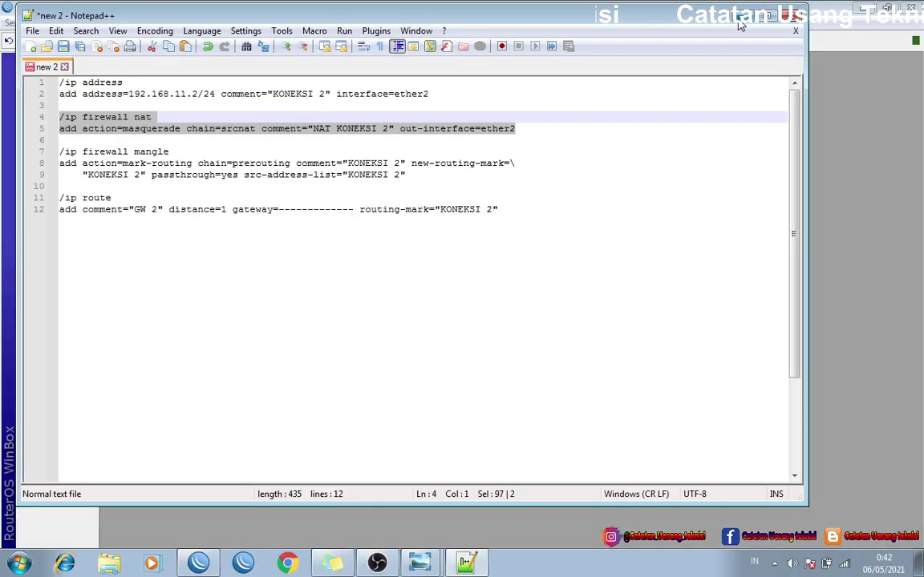
click(741, 24)
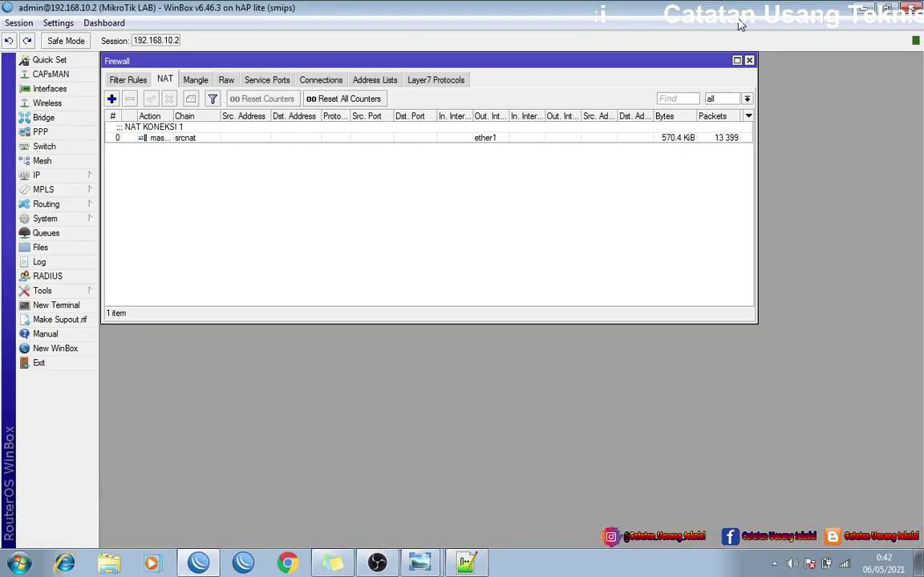
- Paste and run the copied NAT command in a new terminal placed below the existing NAT rule, and close the terminal
click(84, 305)
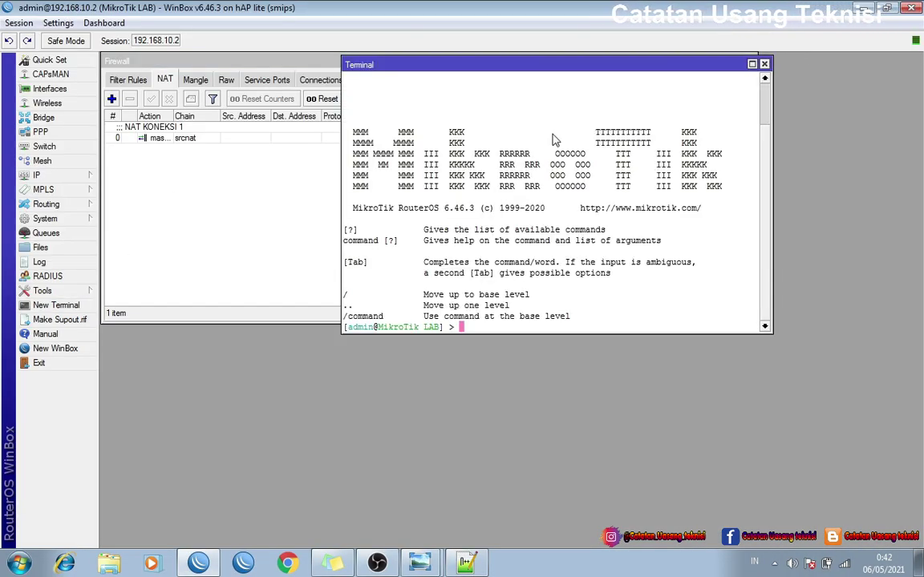
drag(556, 70, 541, 167)
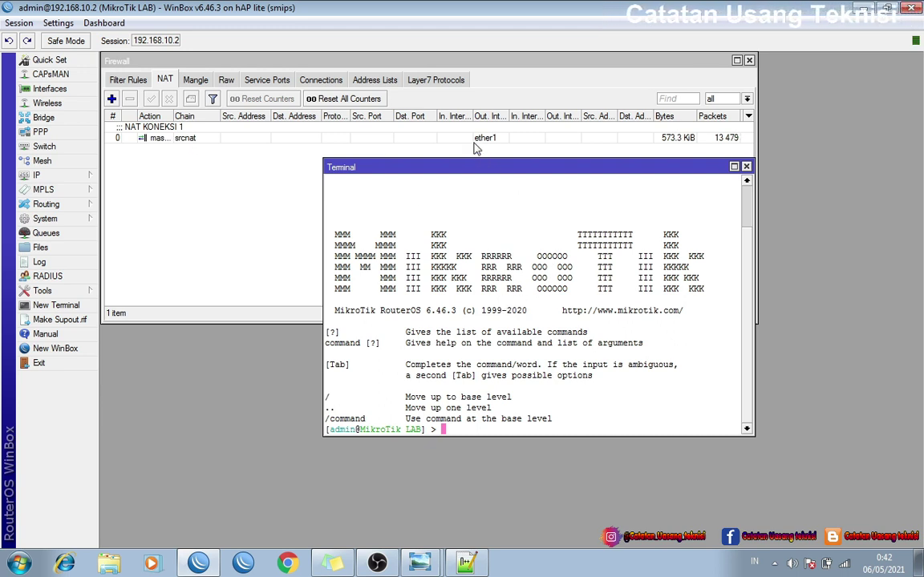
right_click(512, 429)
click(540, 489)
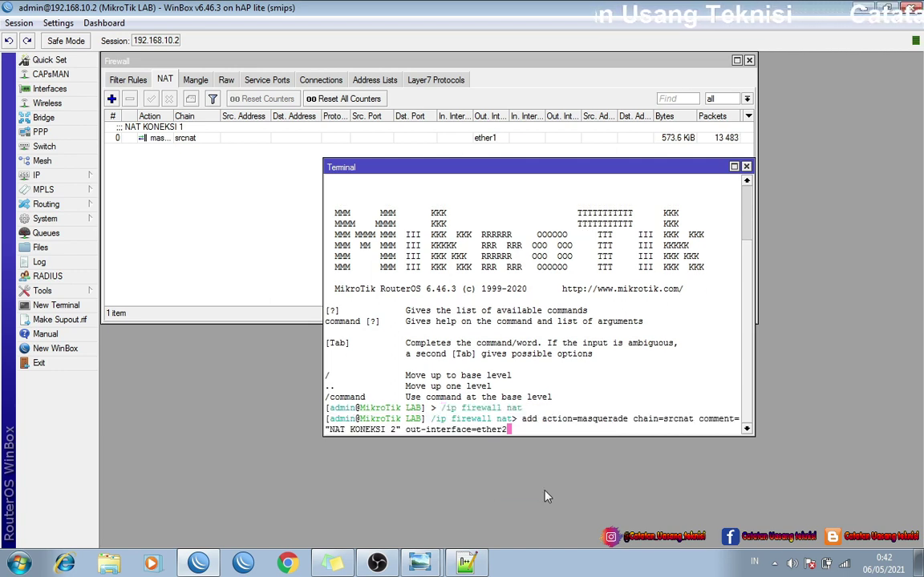
key(Return)
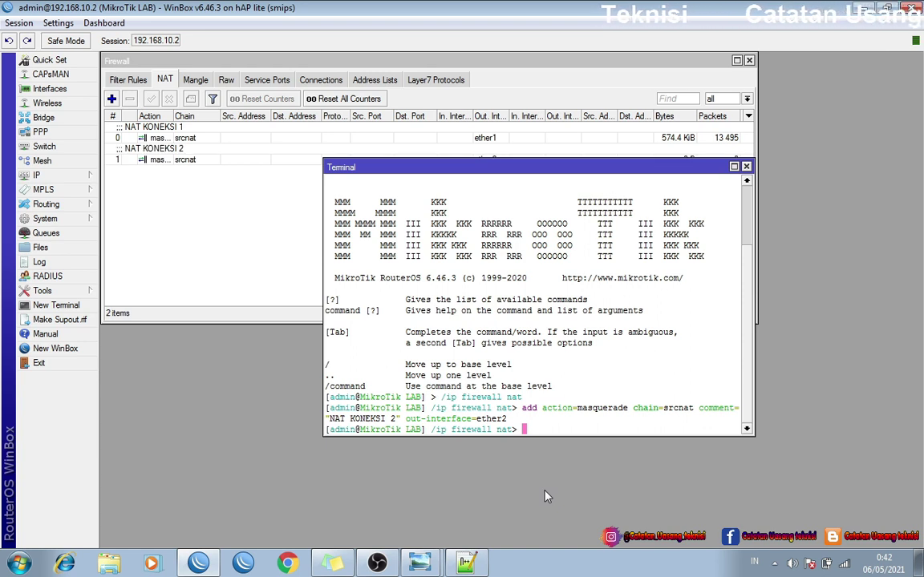
click(746, 169)
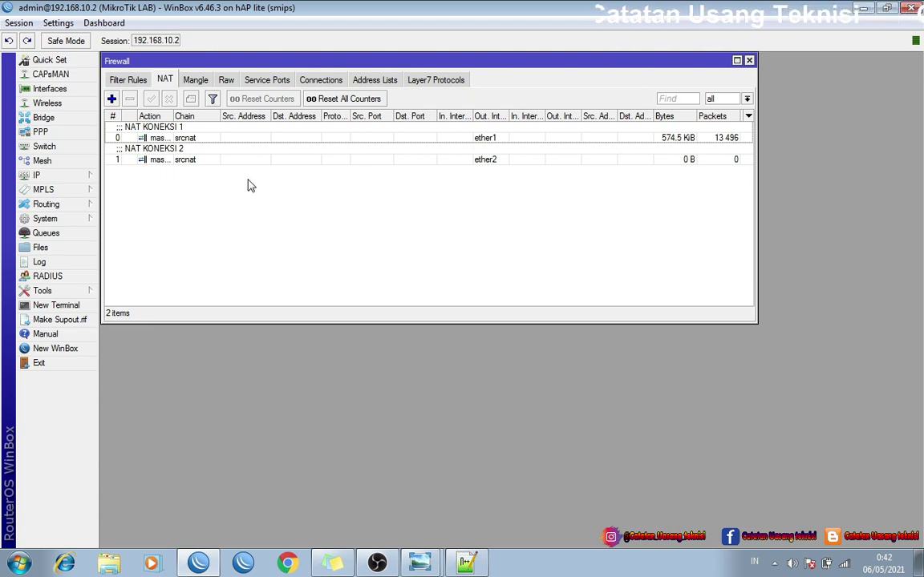
- Show the firewall's mangle rules, and copy the three-line /ip firewall mangle command from the Notepad++ script
click(196, 81)
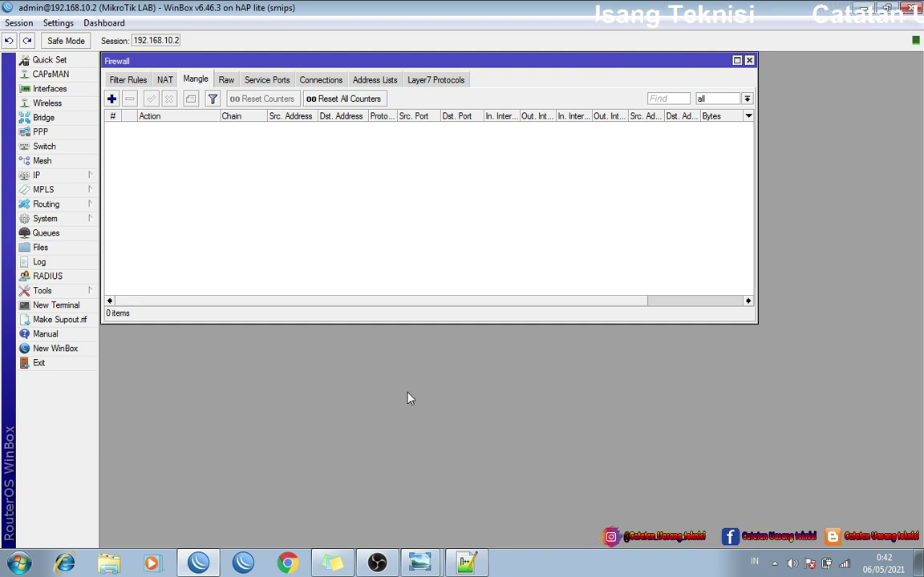
click(481, 565)
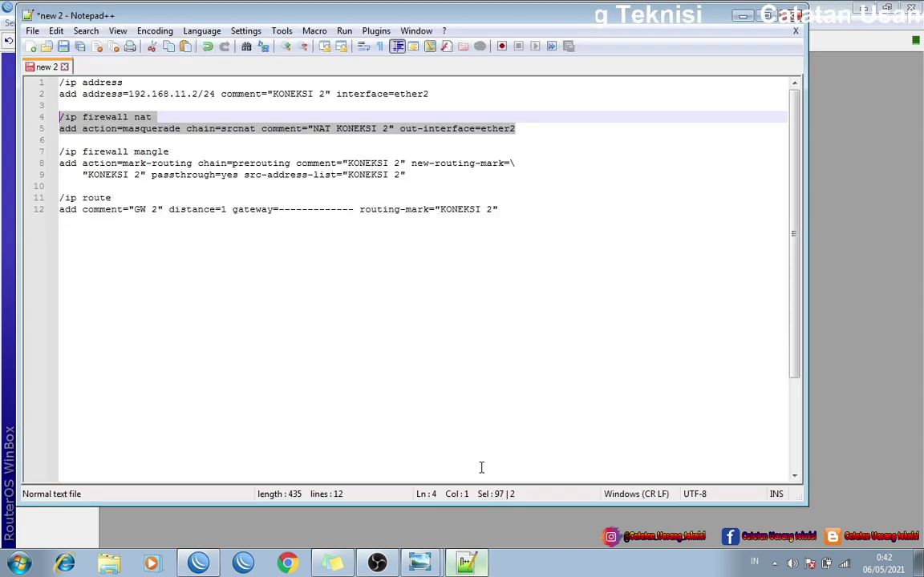
click(417, 176)
drag(416, 176, 60, 152)
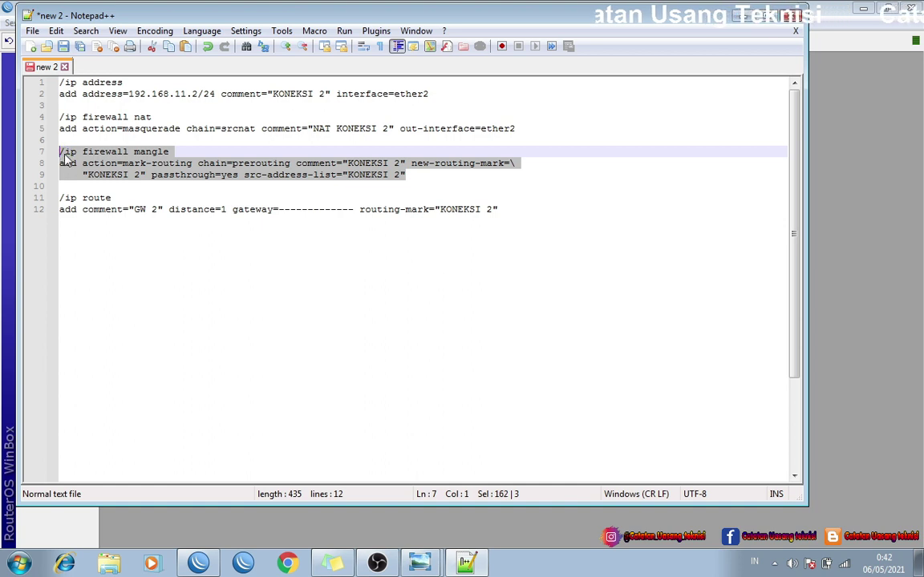
right_click(68, 157)
click(104, 181)
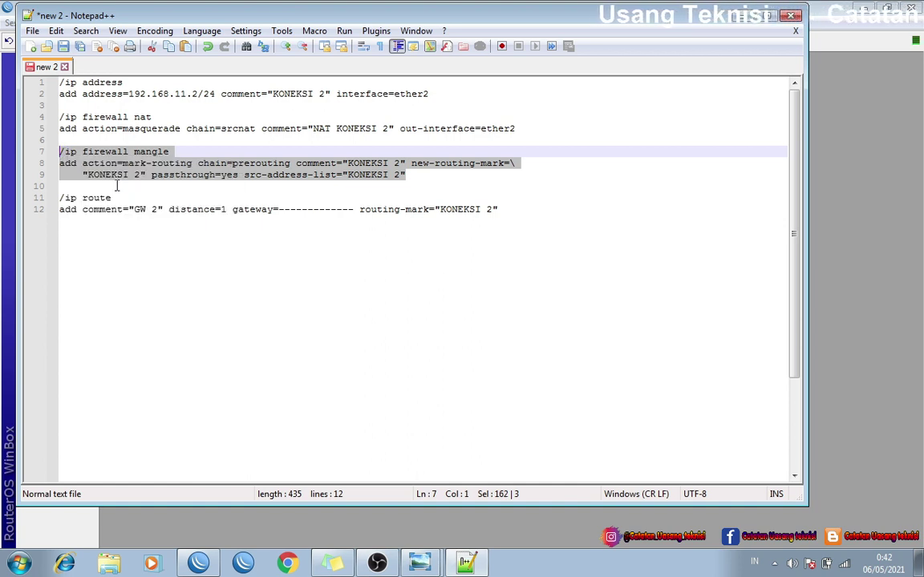
click(743, 19)
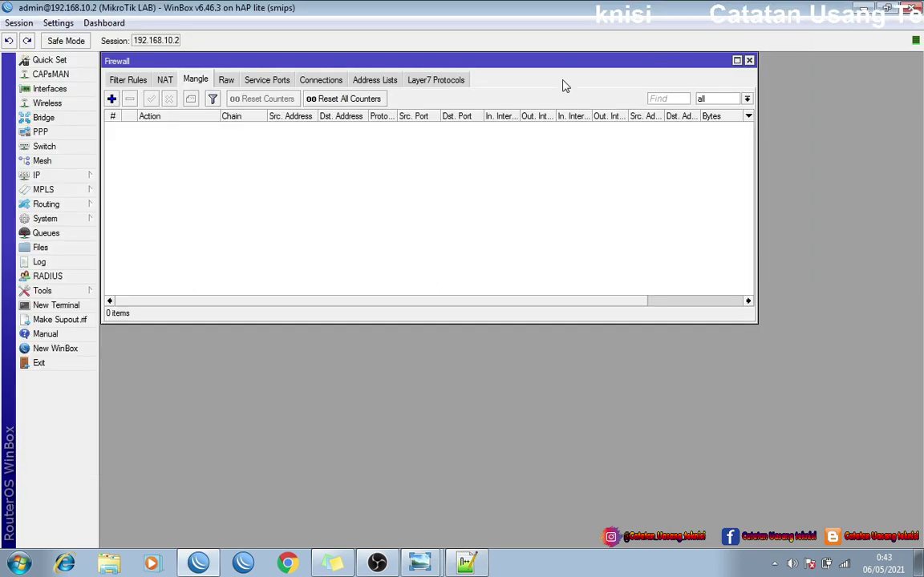
- Paste and run the copied mangle command for KONEKSI 2 in a new terminal, and close the terminal
click(85, 305)
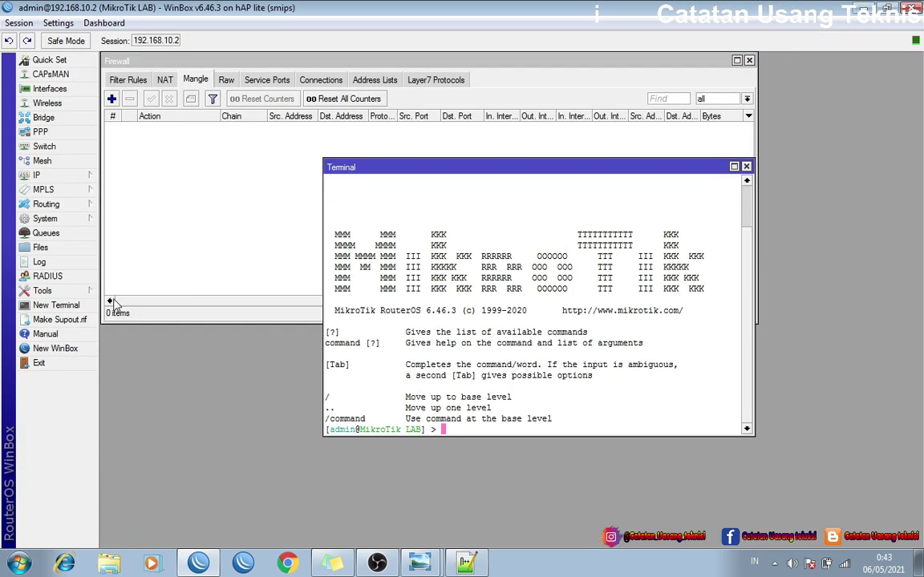
right_click(533, 434)
click(586, 490)
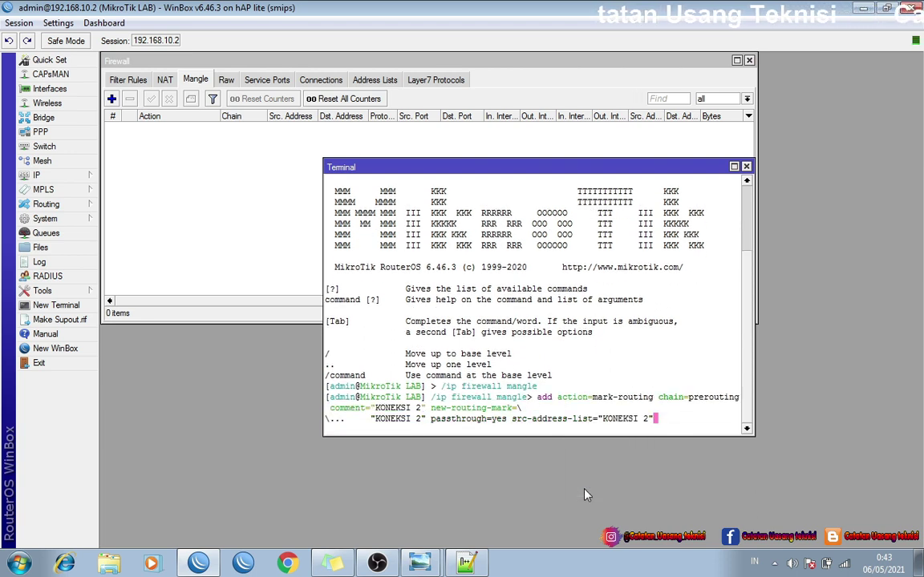
key(Return)
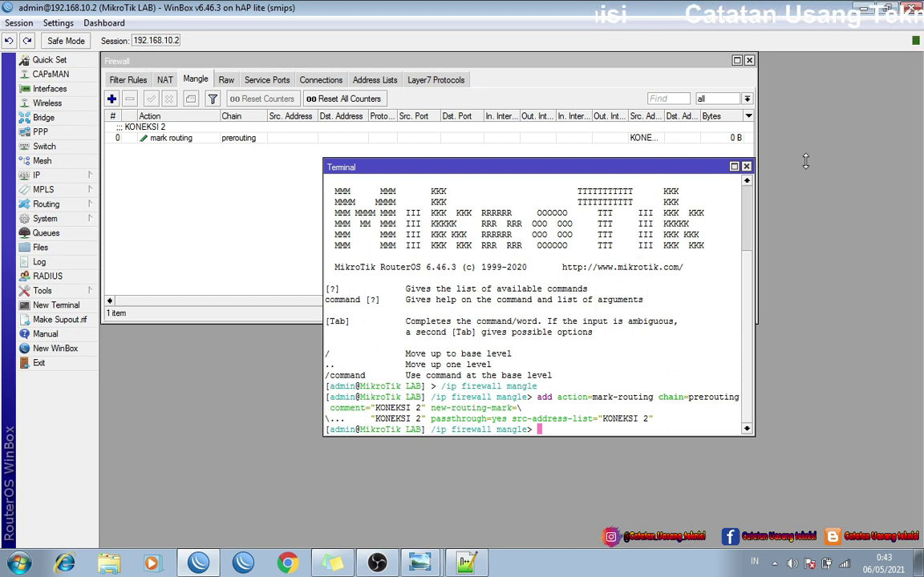
click(745, 167)
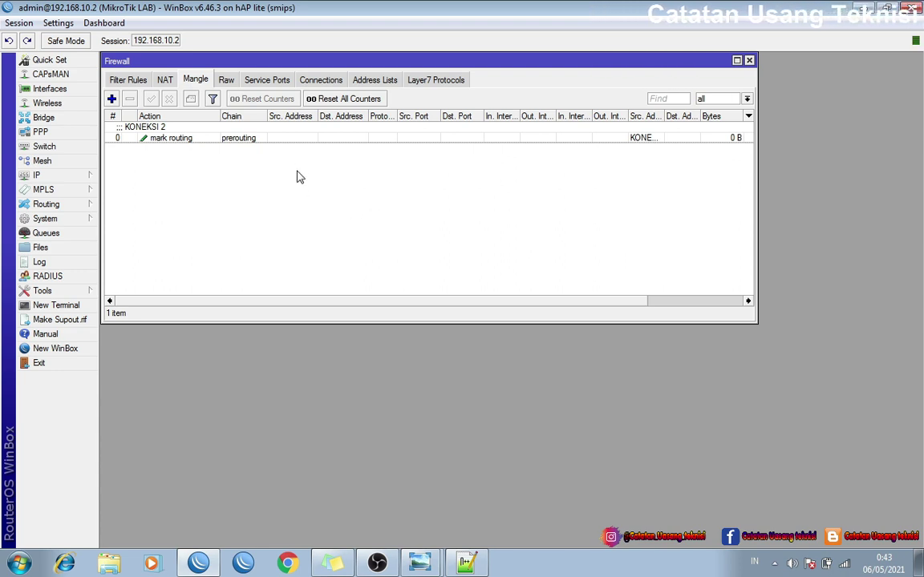
- Examine the action and chain of the KONEKSI 2 mangle rule, and close the firewall window
click(205, 140)
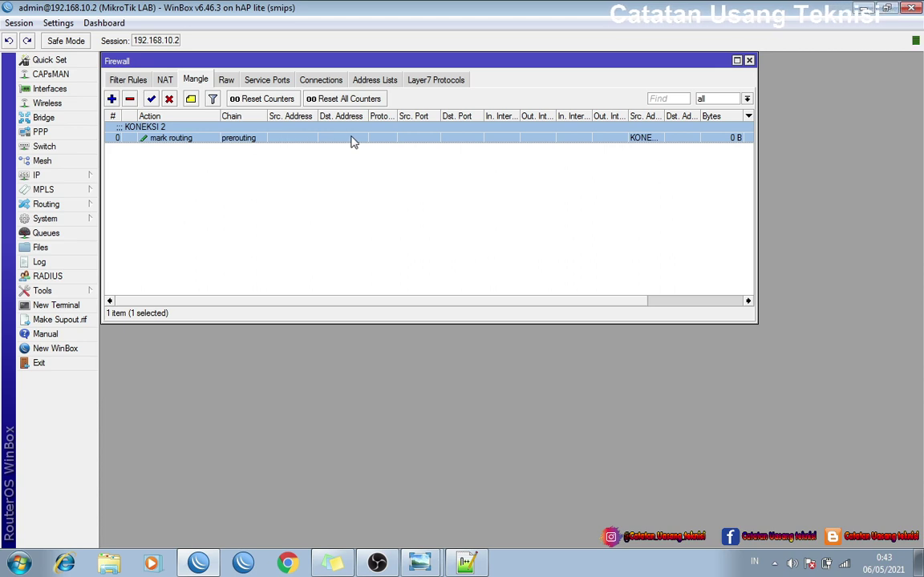
click(358, 204)
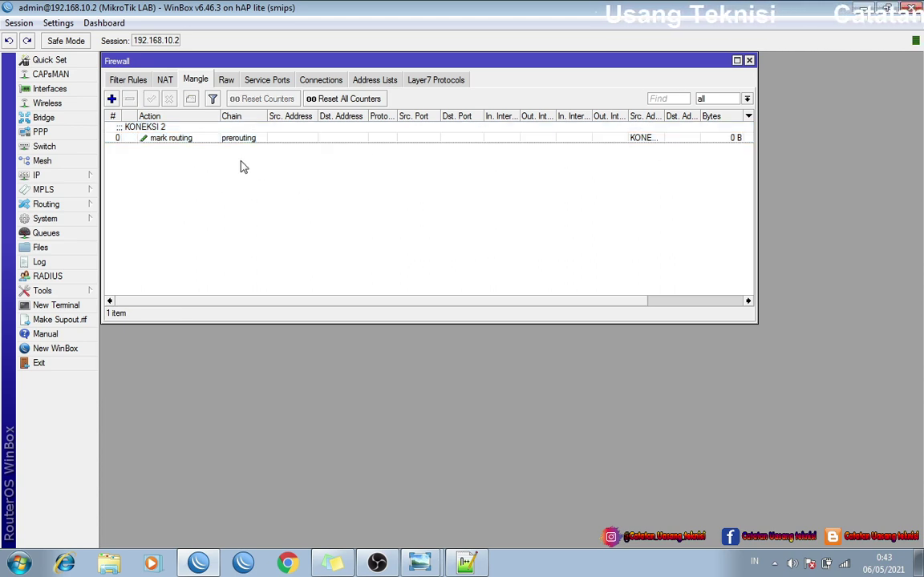
click(166, 140)
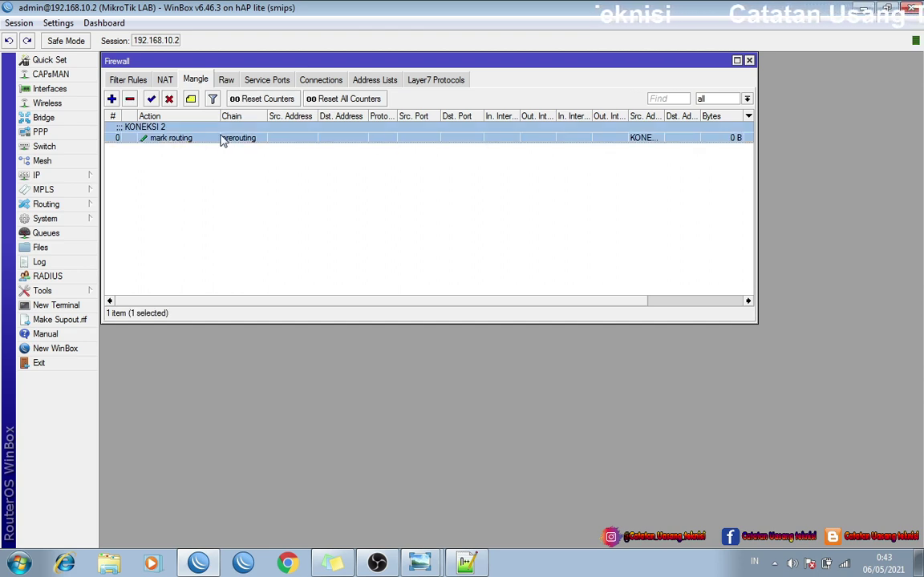
click(275, 158)
click(264, 138)
click(264, 163)
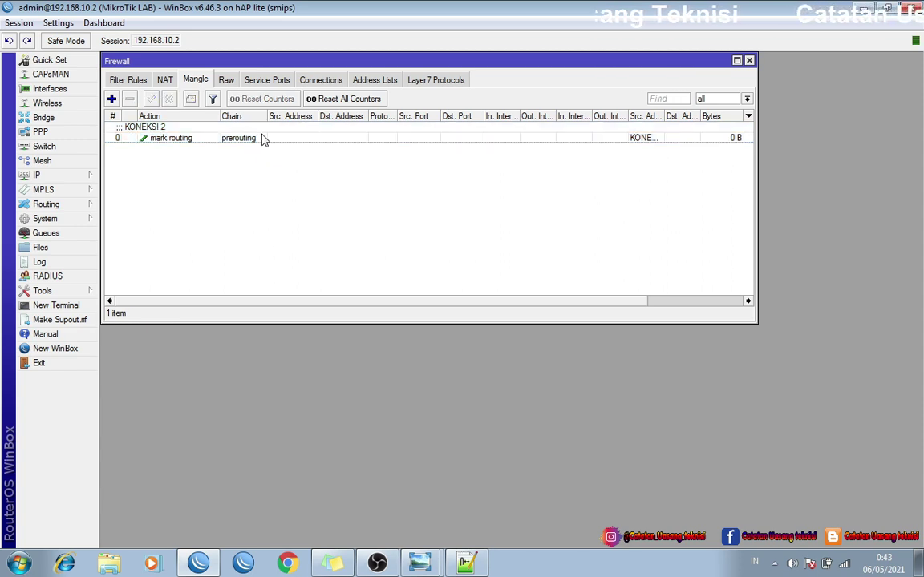
click(262, 141)
click(257, 160)
click(256, 138)
click(253, 160)
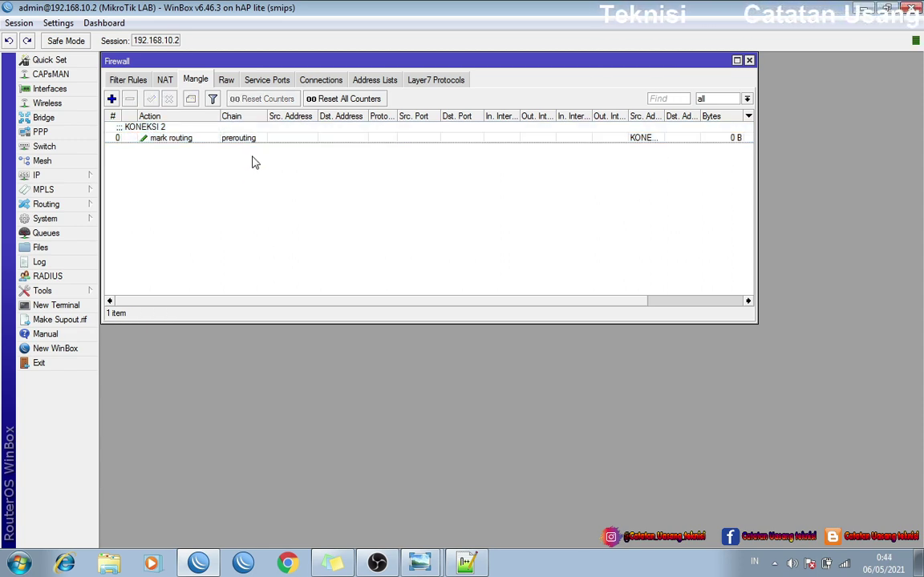
click(255, 138)
click(242, 169)
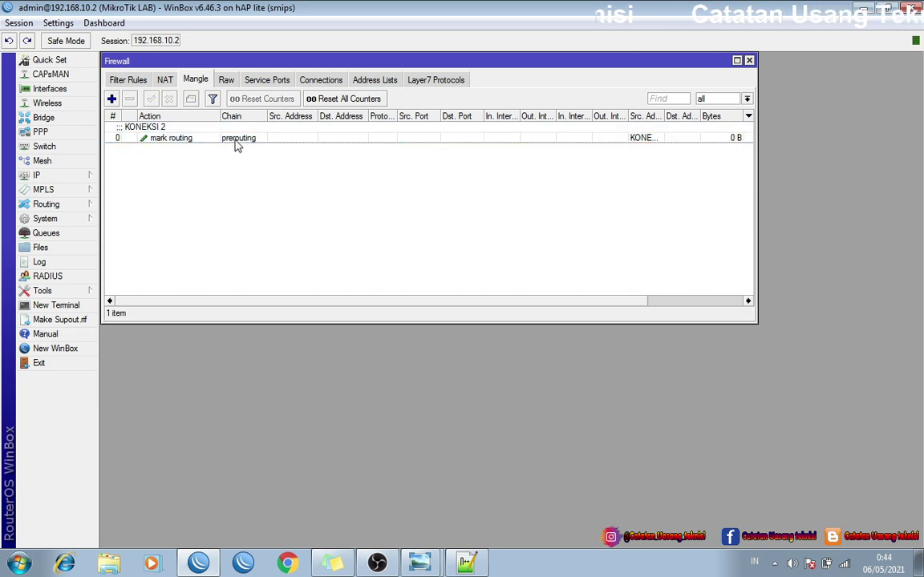
click(236, 140)
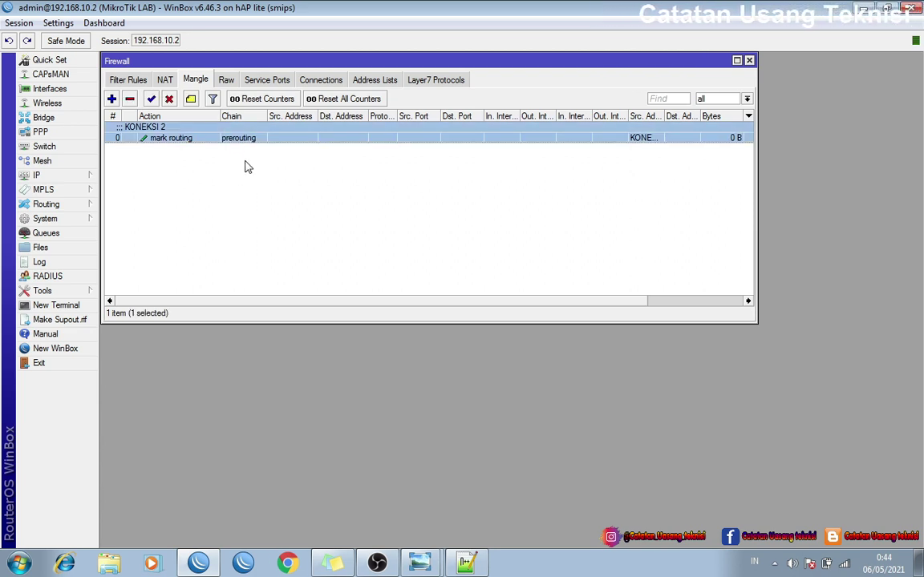
click(247, 166)
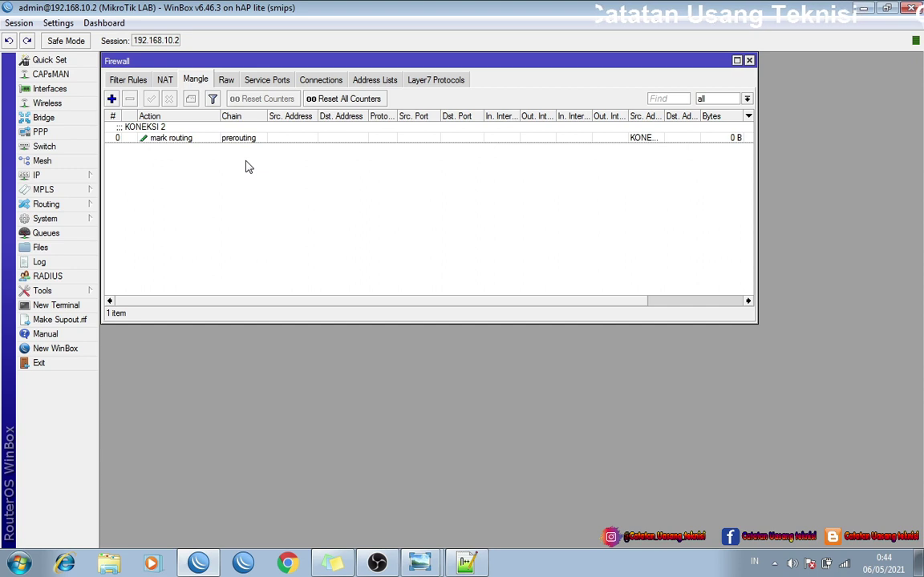
click(247, 142)
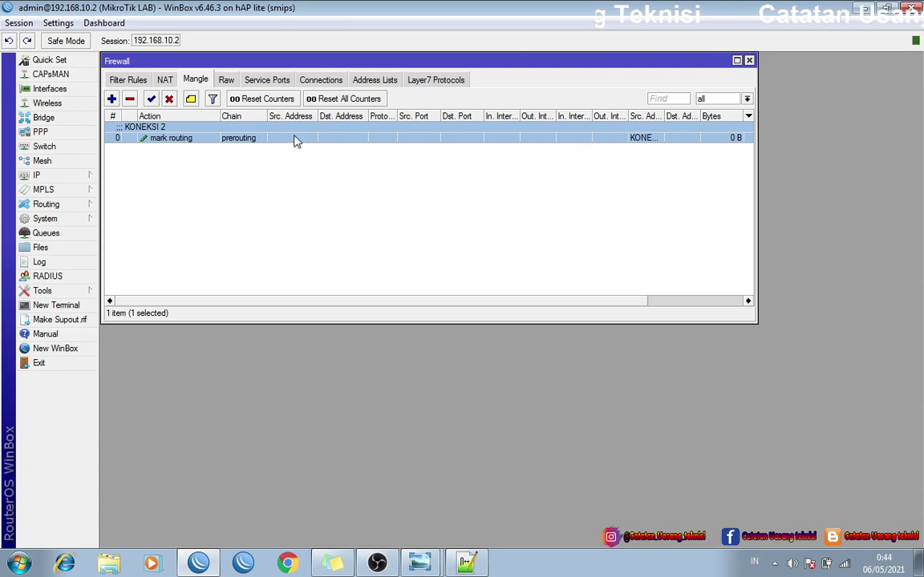
click(293, 174)
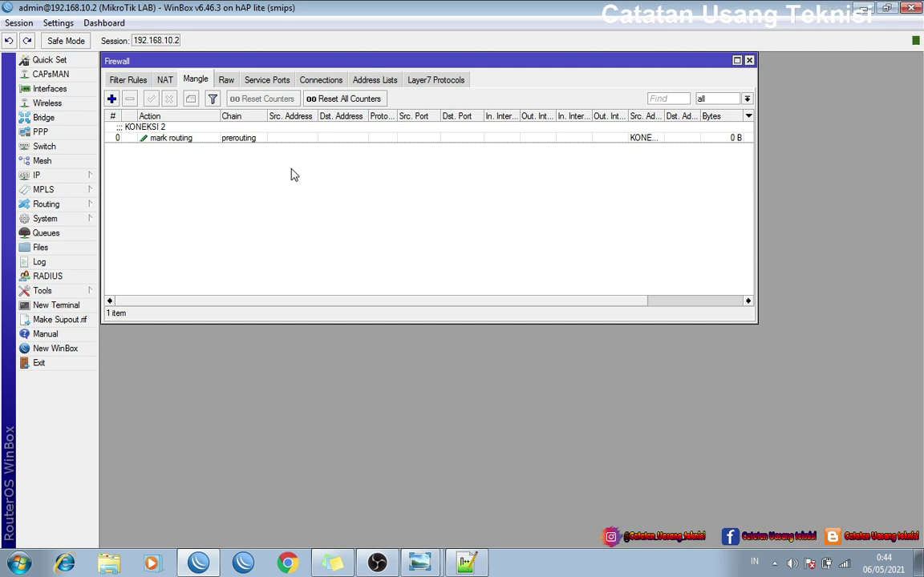
click(749, 62)
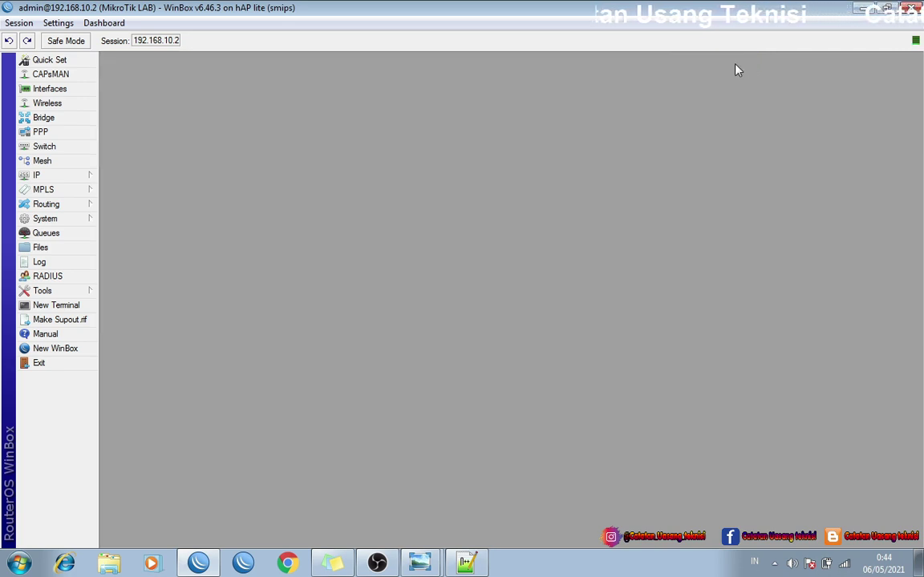
- Show the router's route list, move it to the workspace's upper corner, and select the GW 1 default route
click(73, 176)
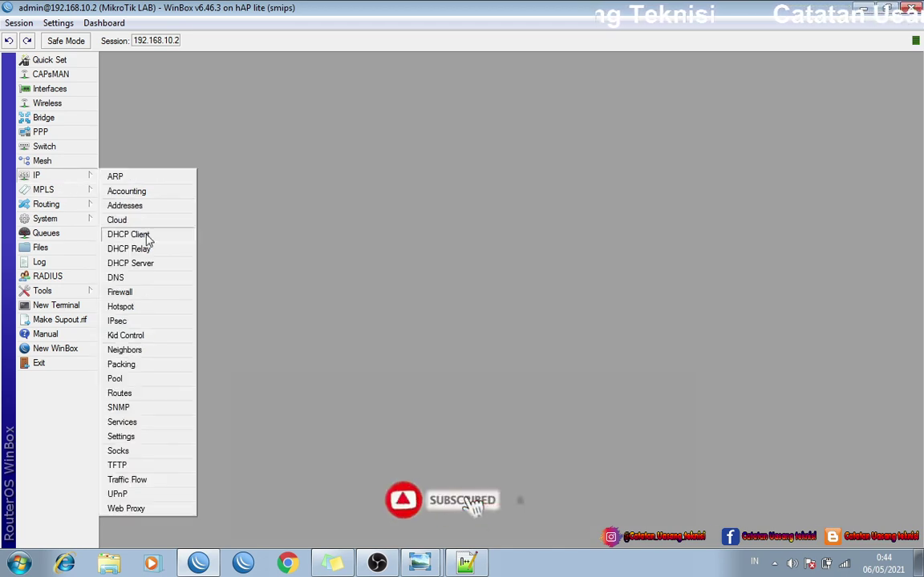
click(132, 393)
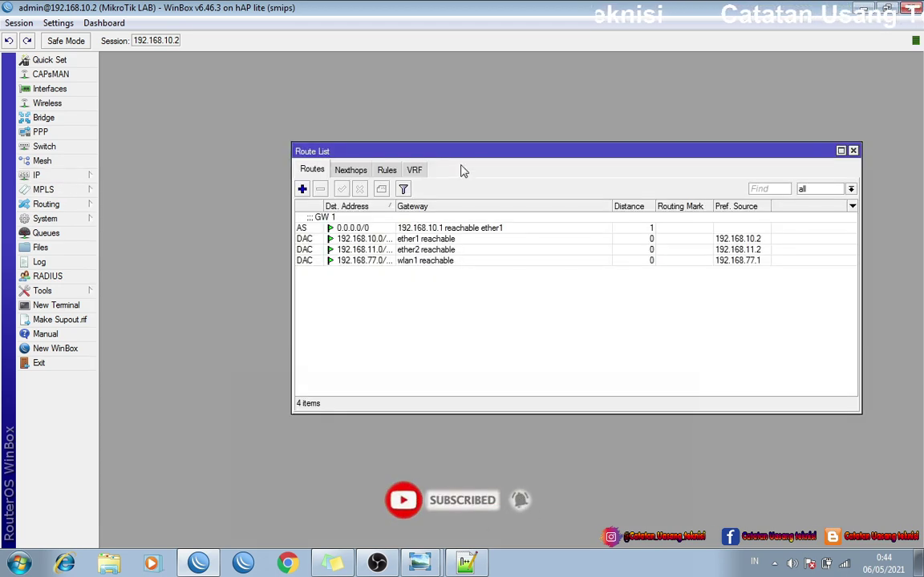
drag(461, 152, 270, 41)
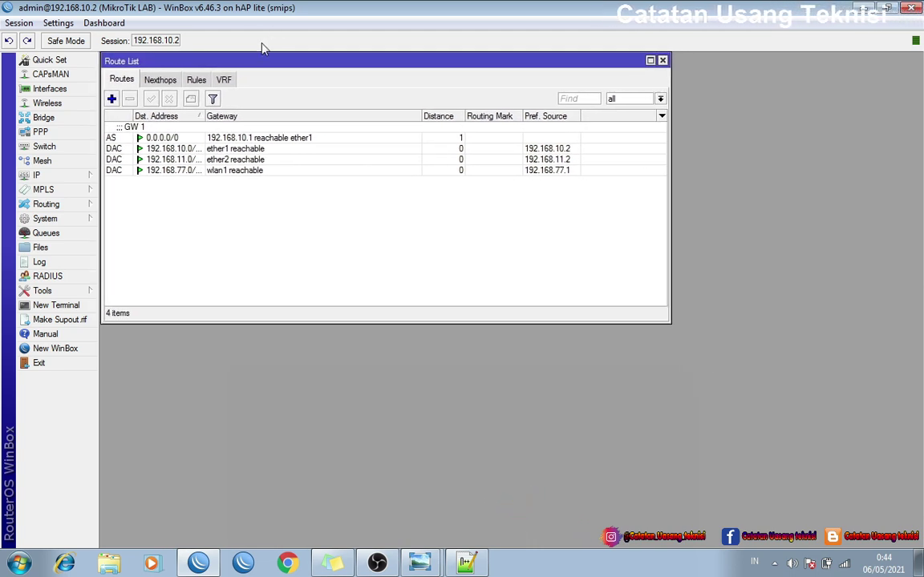
click(162, 138)
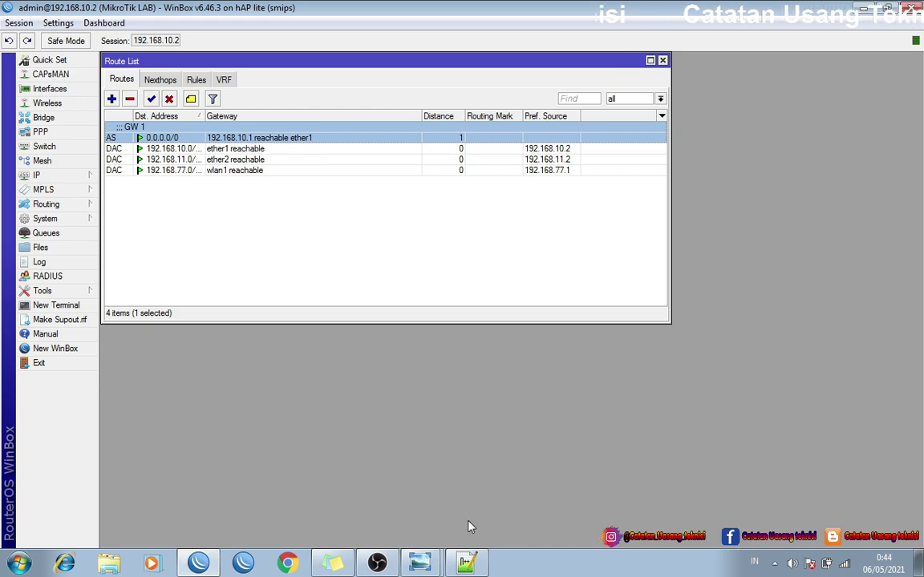
- Replace the dashed gateway placeholder in the Notepad++ script's /ip route command with 192.168.11.1
click(466, 562)
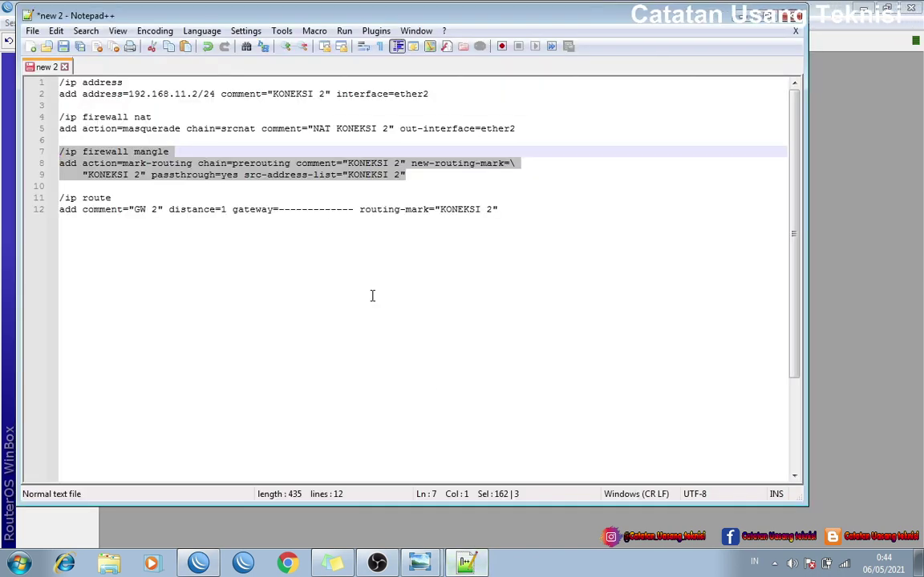
click(319, 209)
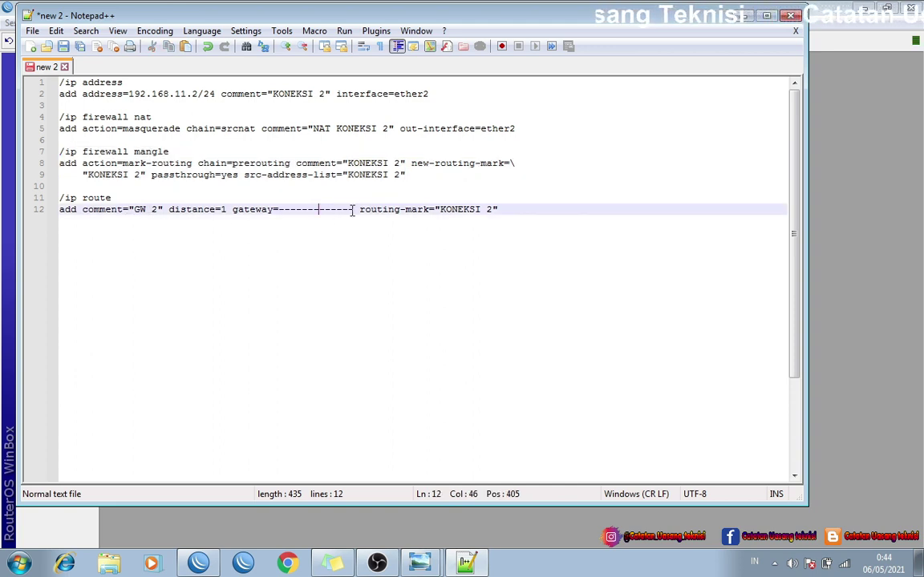
drag(353, 209, 286, 209)
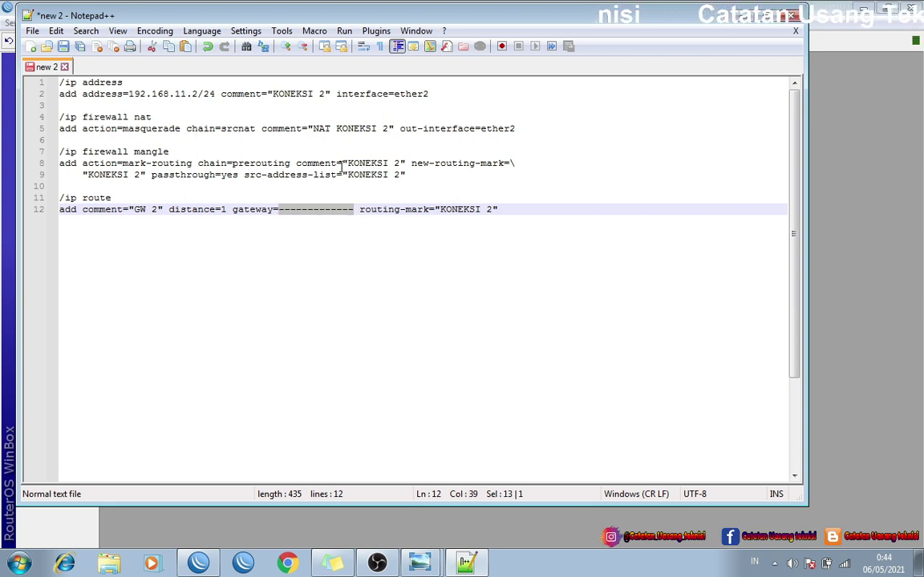
text(192)
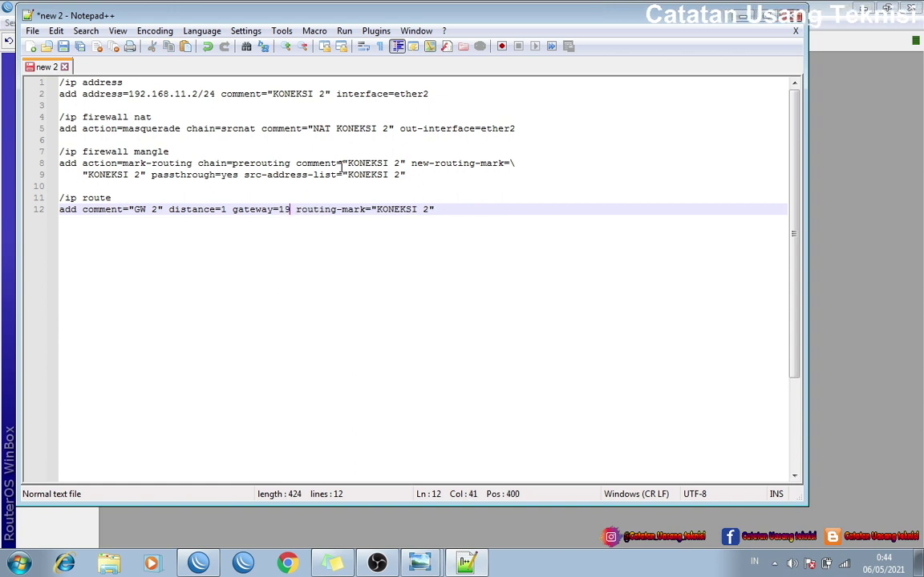
text(.168)
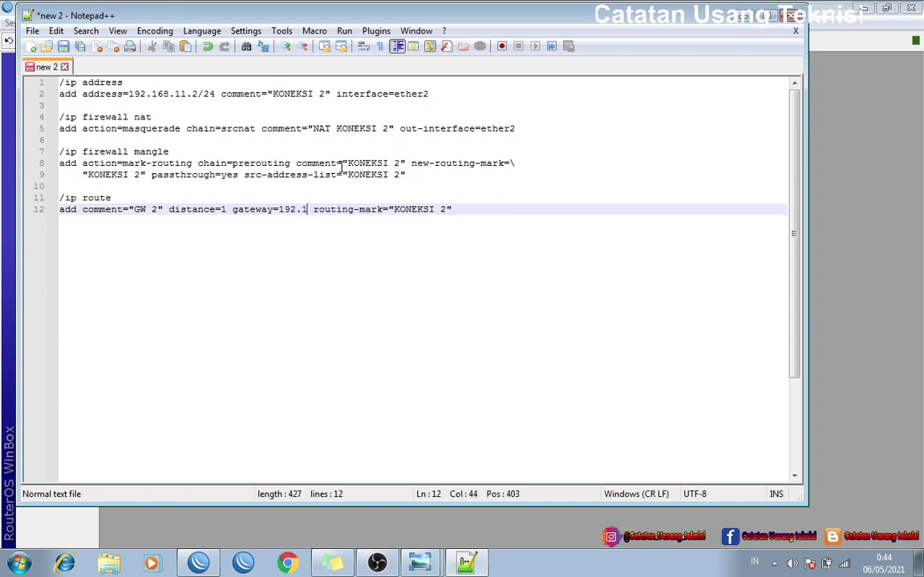
text(.11.1)
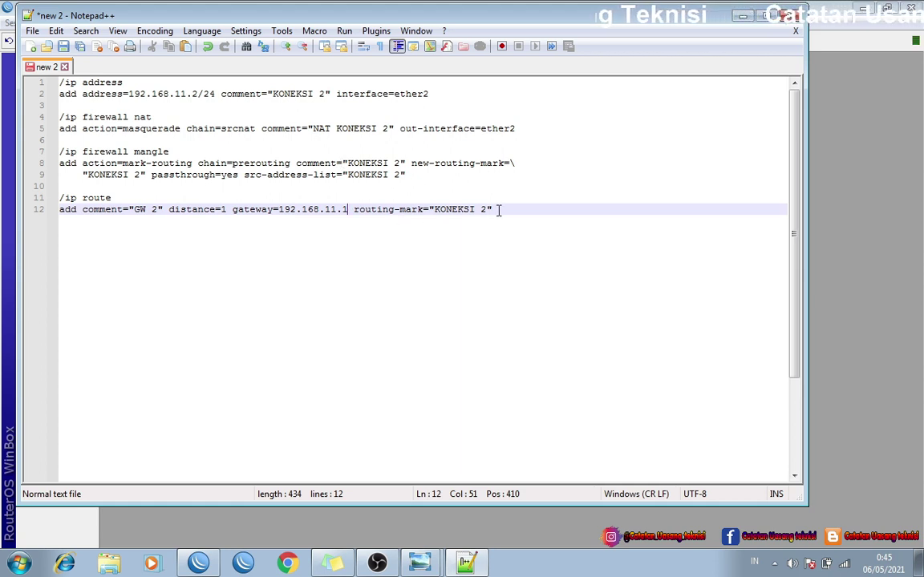
- Copy the completed two-line /ip route command for GW 2 from the script
drag(499, 209, 60, 198)
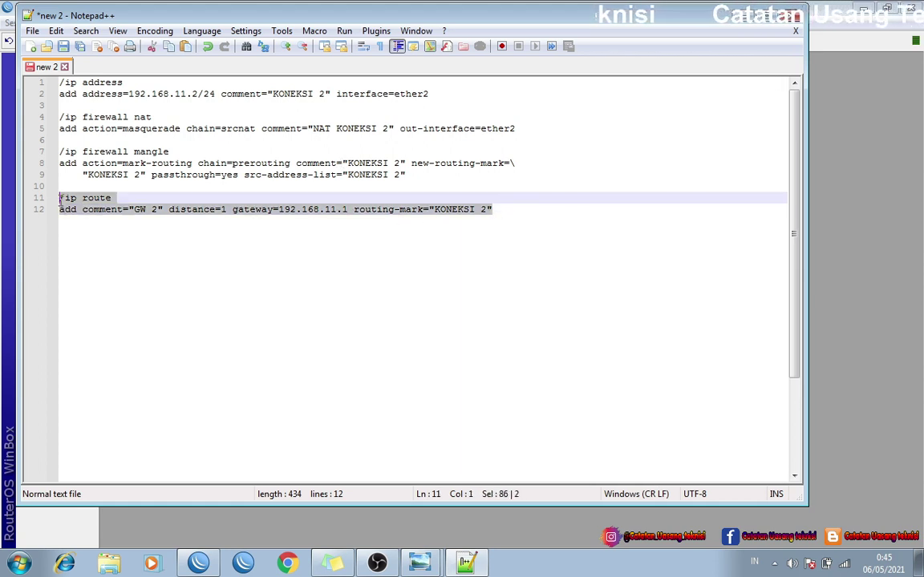
right_click(68, 206)
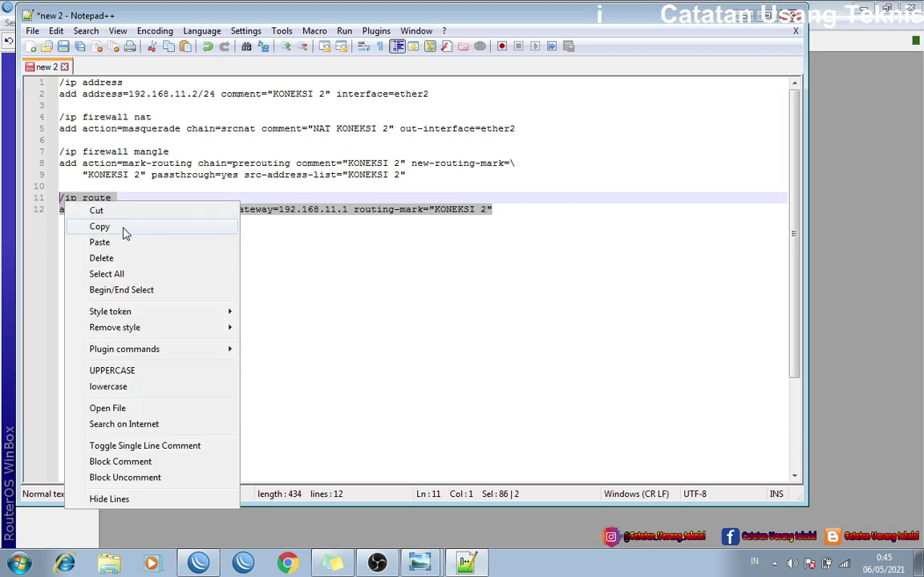
click(99, 227)
- Switch back to WinBox, paste and run the copied GW 2 route command in a new terminal, and close the terminal and route list
click(862, 175)
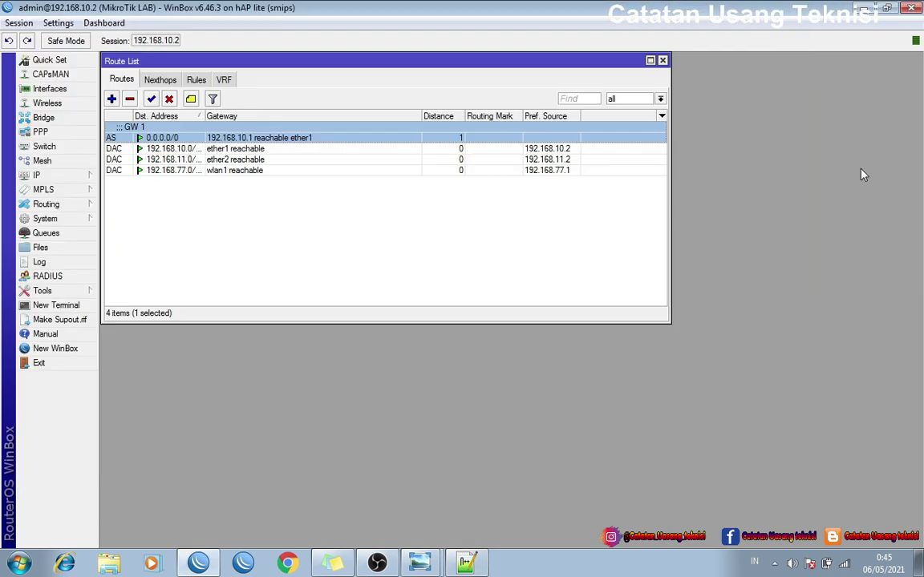
click(54, 304)
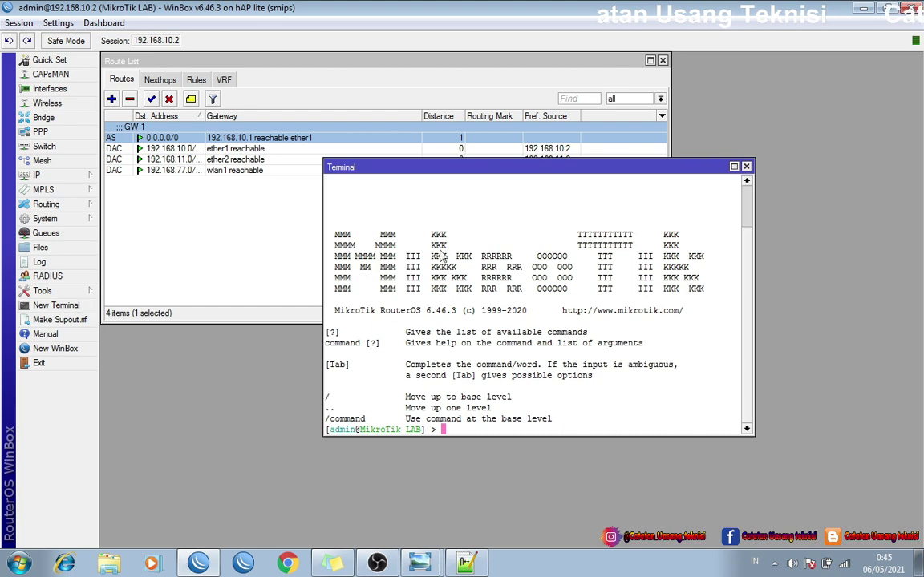
drag(472, 175, 453, 193)
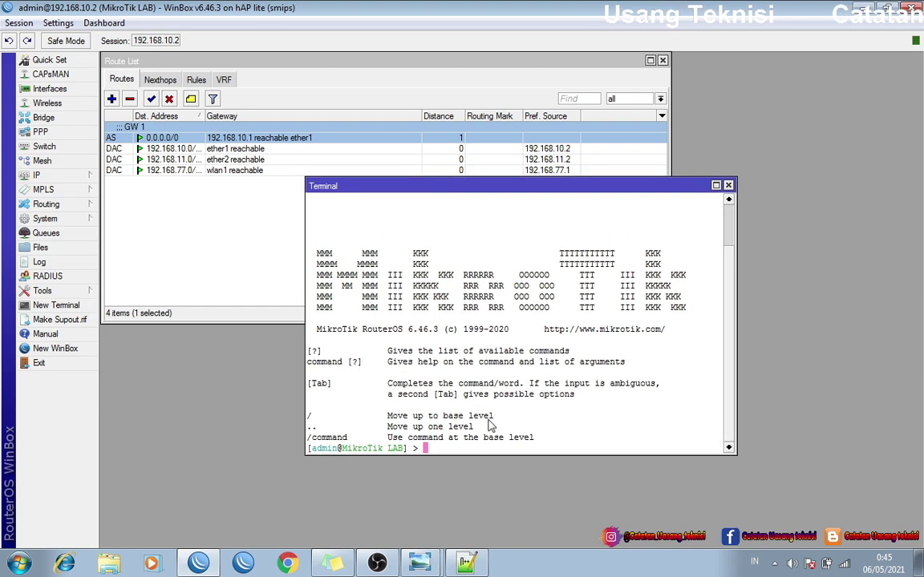
right_click(481, 452)
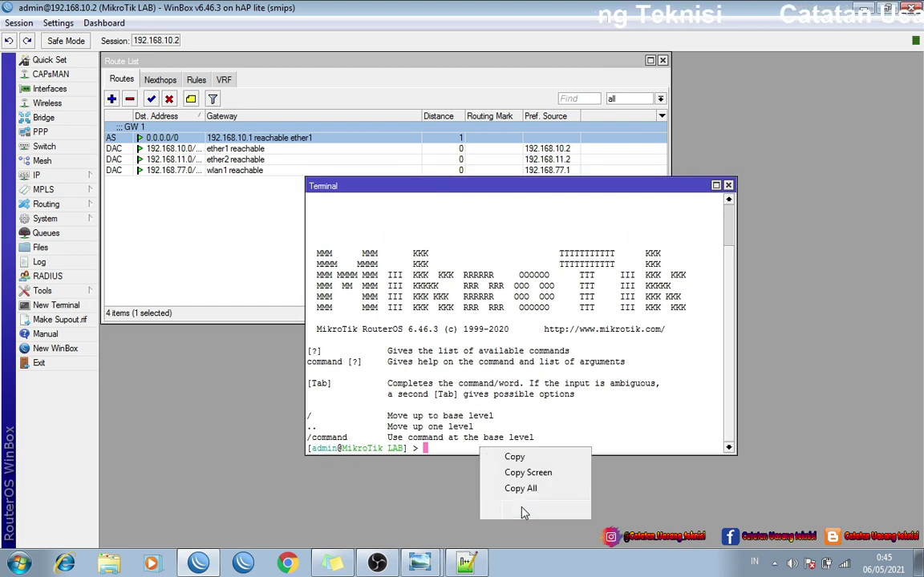
click(519, 508)
key(Return)
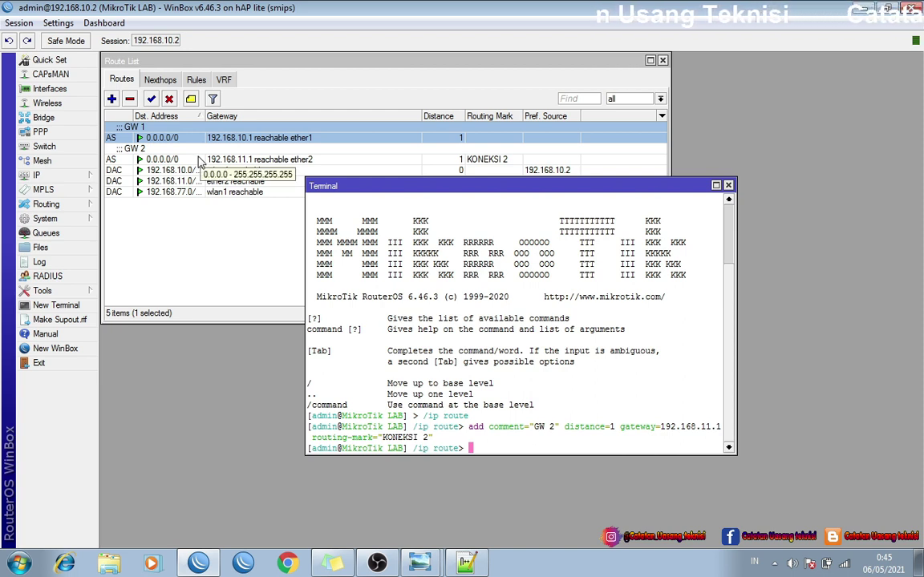
click(229, 160)
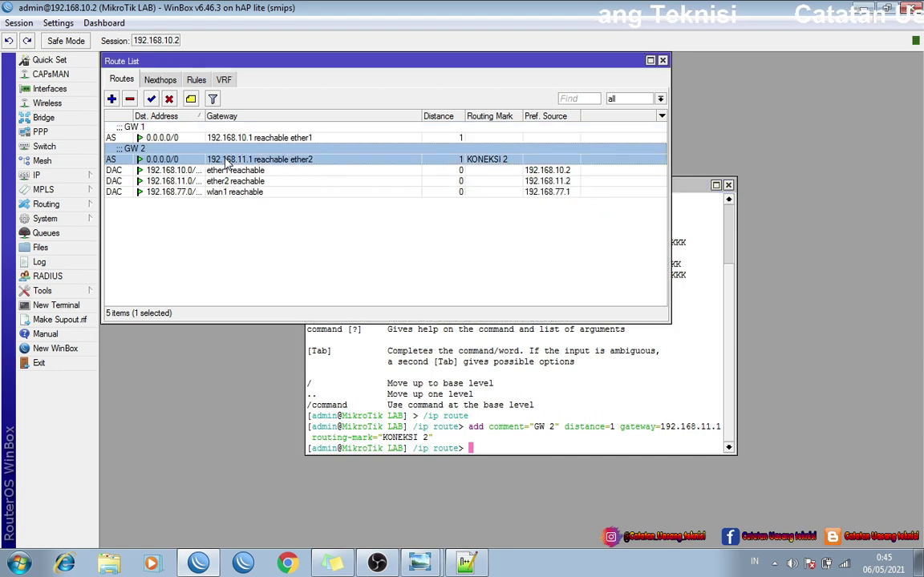
click(728, 185)
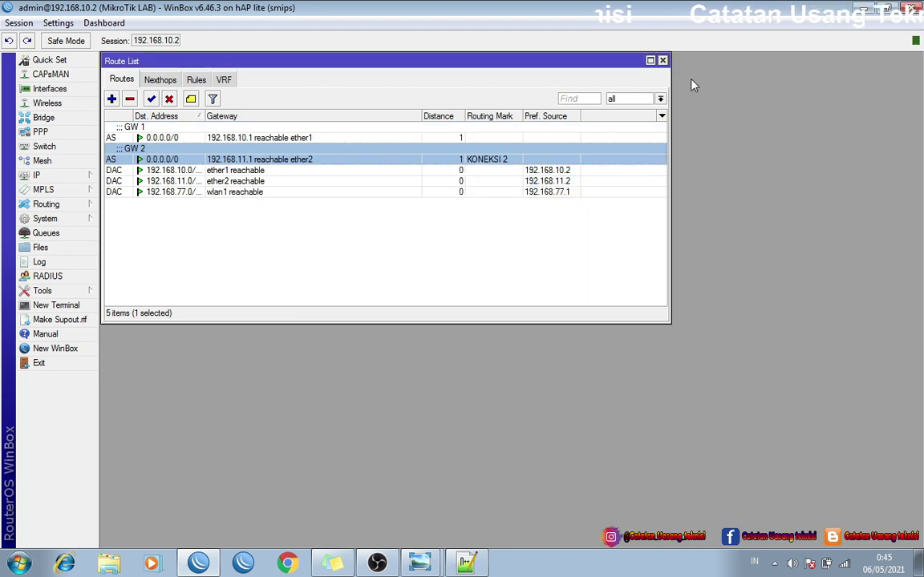
click(662, 61)
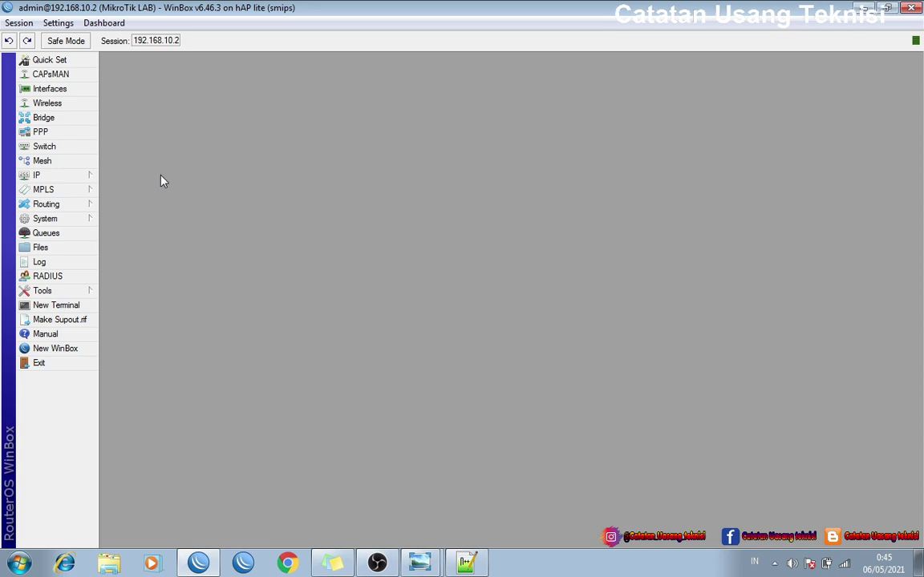
- Examine the firewall's KONEKSI 2 mangle rule and its address lists, and close the firewall window
click(76, 179)
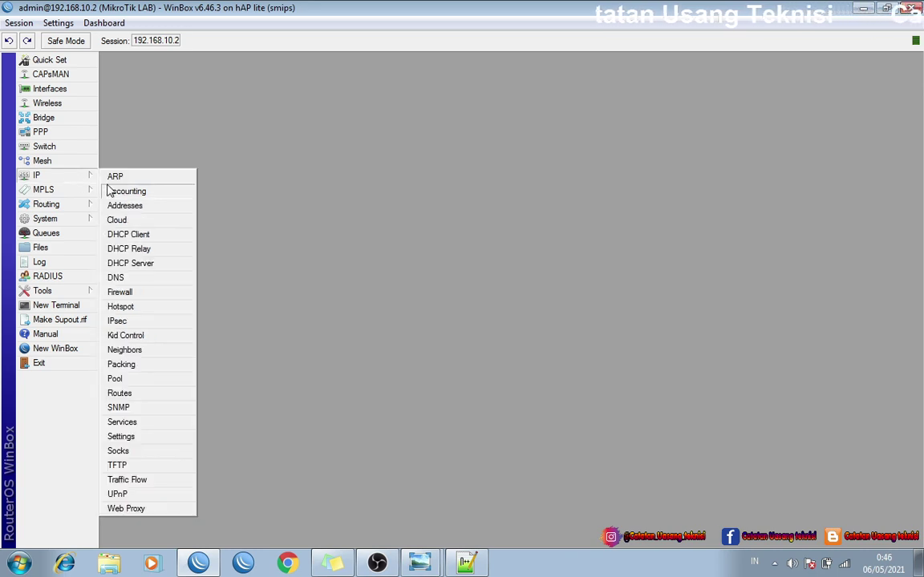
click(140, 293)
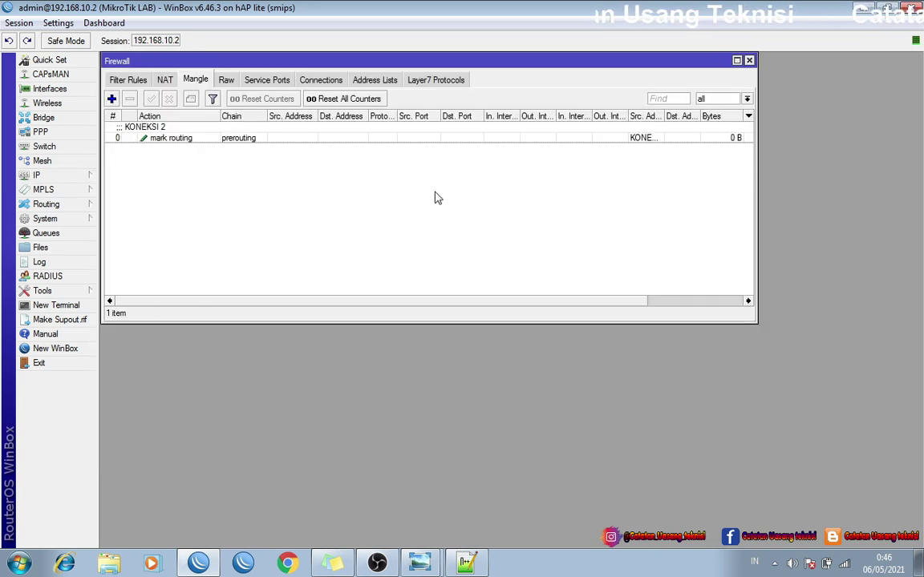
click(375, 81)
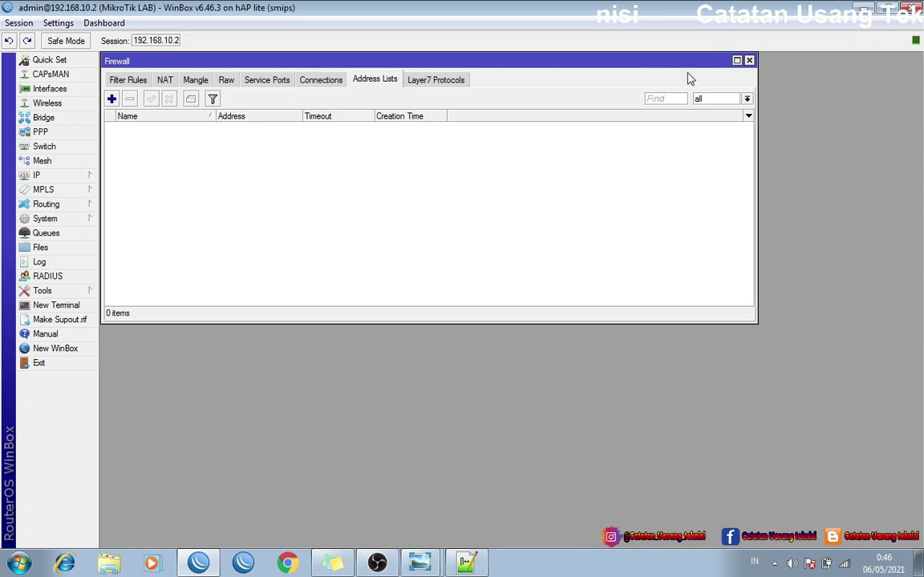
click(748, 61)
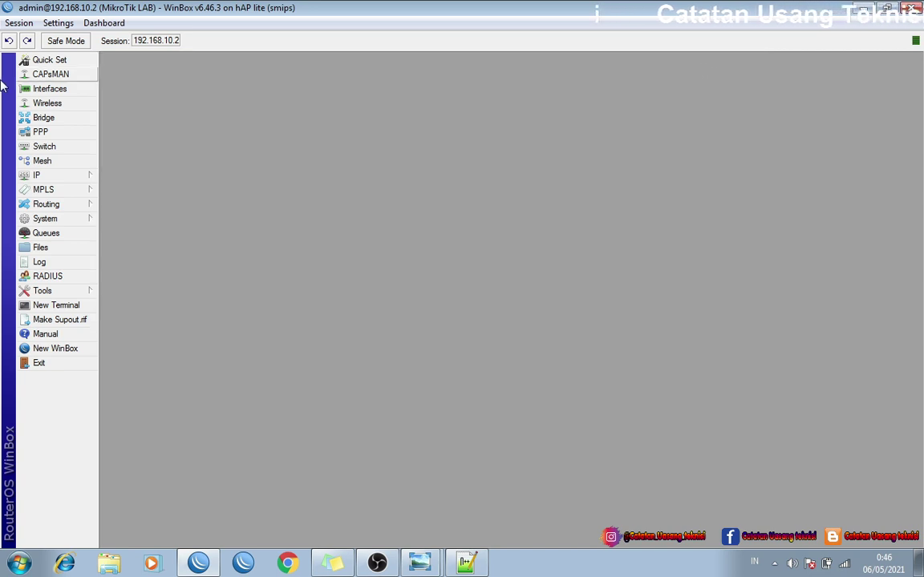
- Show the interface list, widen it to include the packet-rate columns, and select ether1 to examine its traffic
click(50, 89)
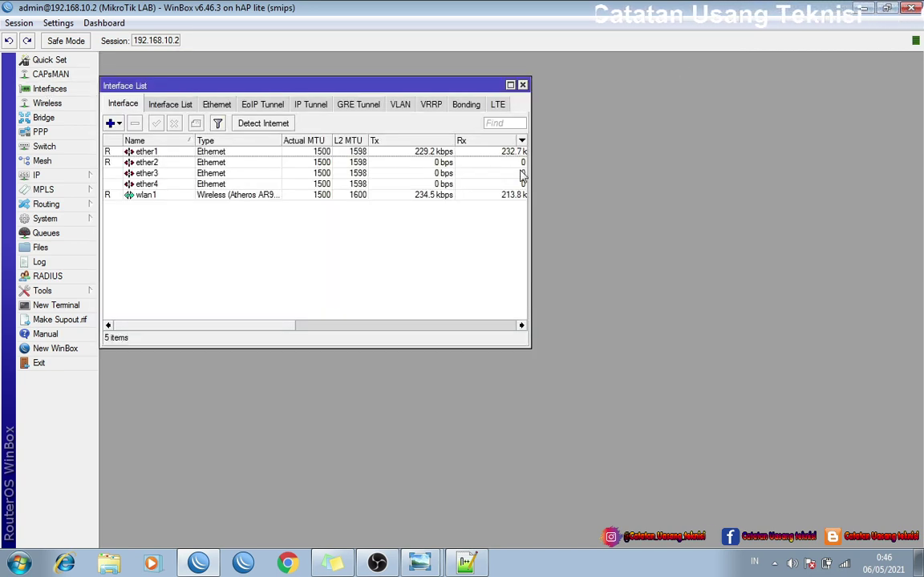
drag(530, 170, 820, 168)
drag(507, 86, 505, 50)
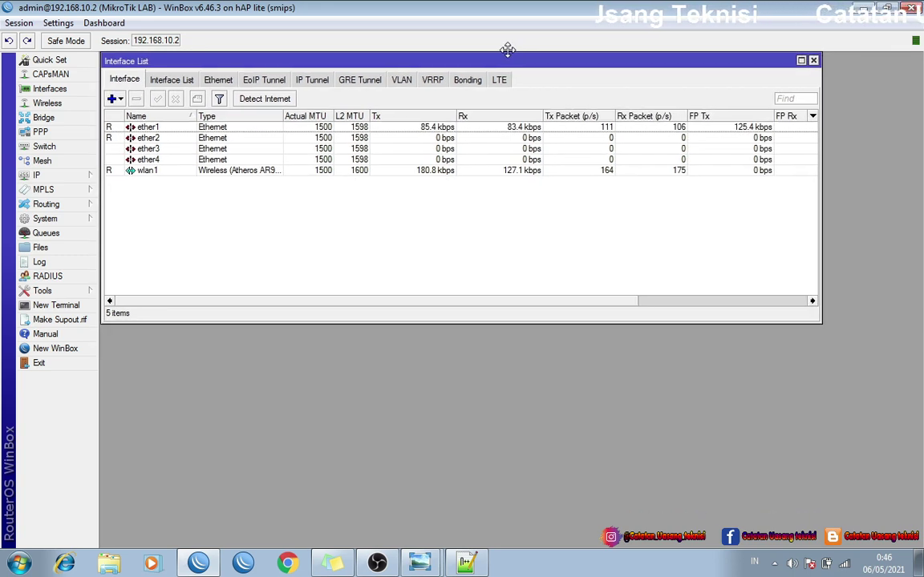
click(393, 132)
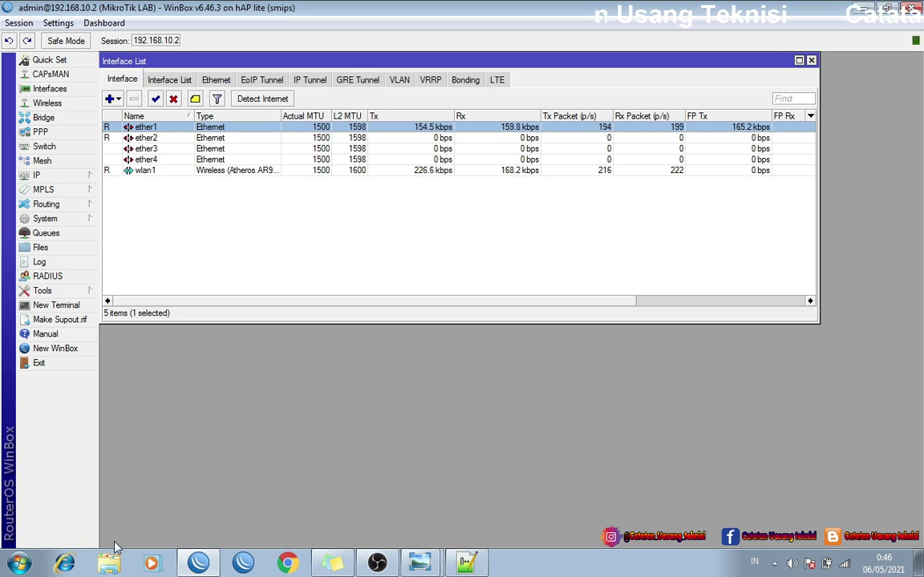
- Open a Windows Command Prompt with cmd and place it below the rows of the interface list
key(super+r)
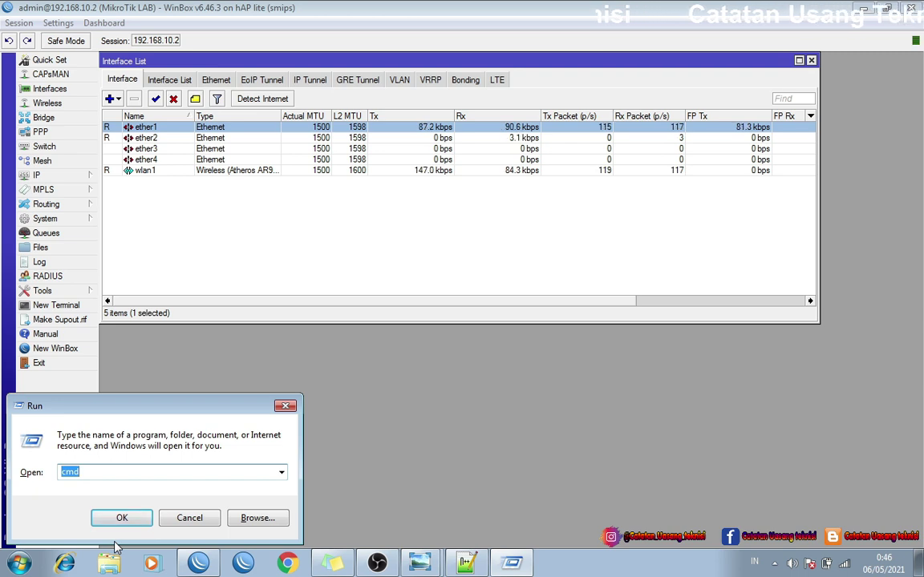
key(Return)
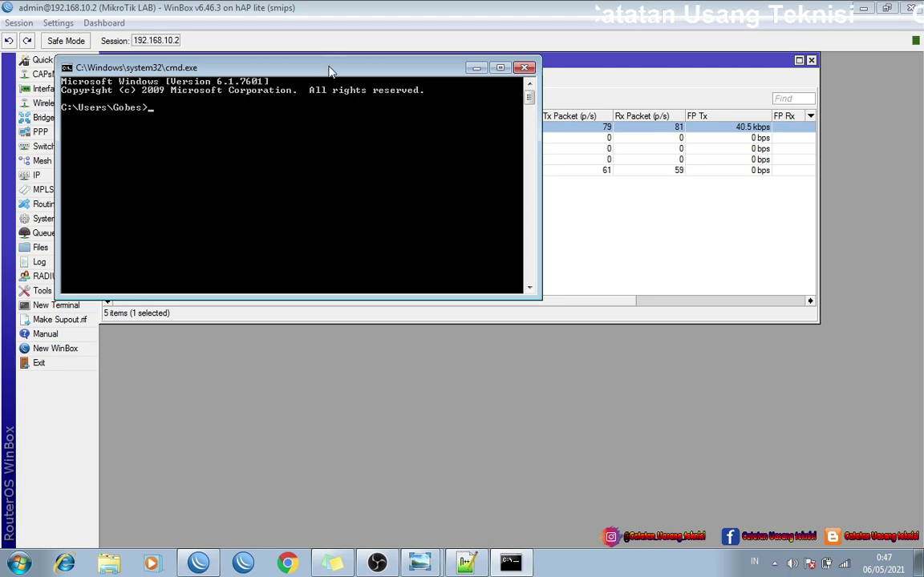
drag(330, 68, 427, 201)
text(P)
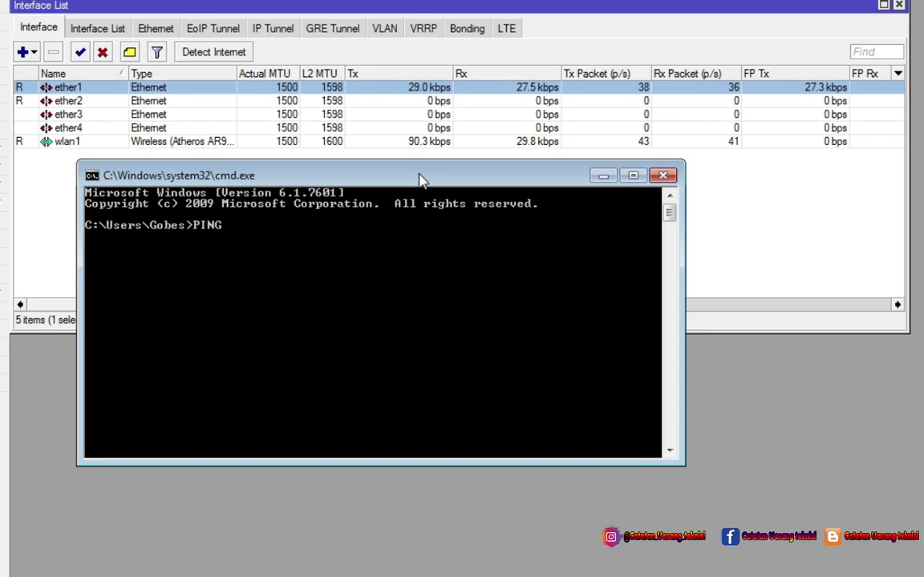
key(BackSpace)
key(BackSpace)
key(BackSpace)
key(BackSpace)
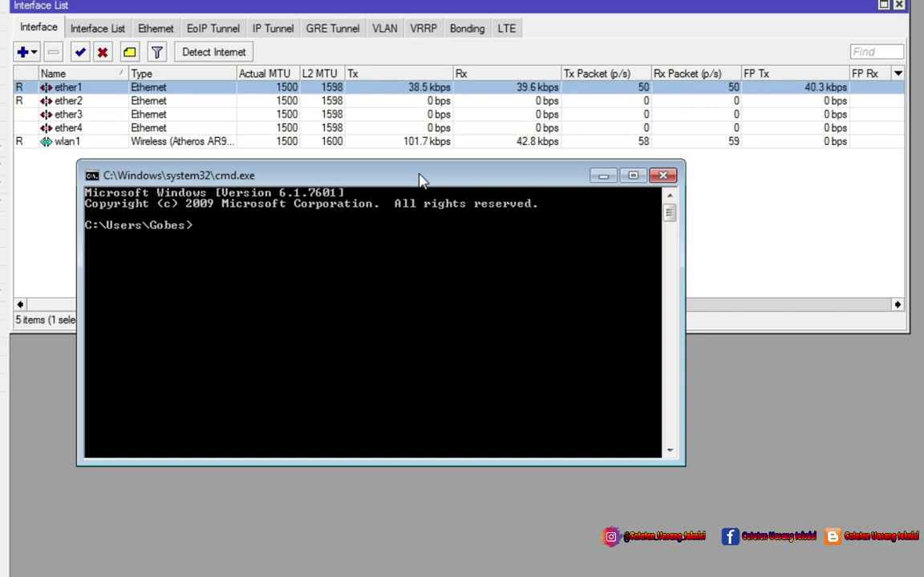
- Run a continuous ping to 8.8.8.8 with the -t option while watching interface traffic, and stop it
text(ping )
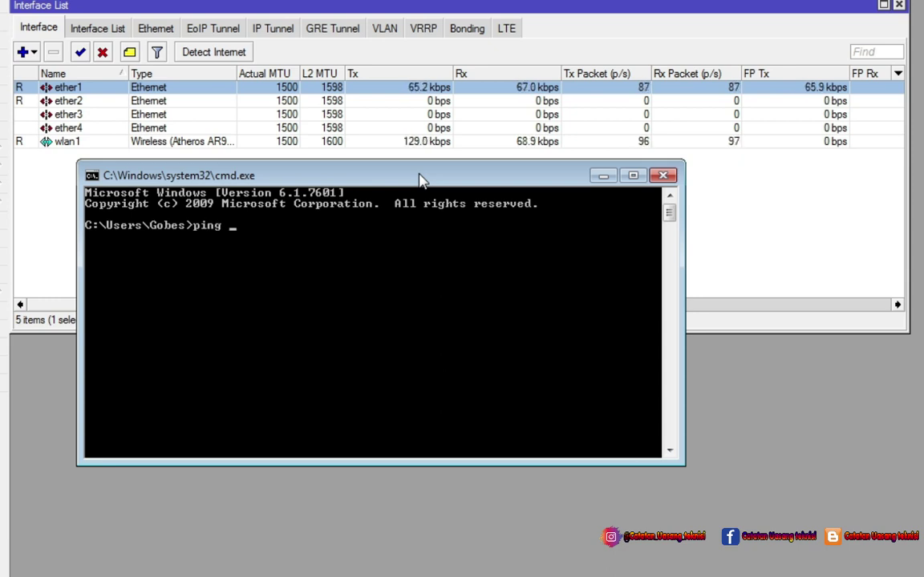
text(8.8.8.8 -t)
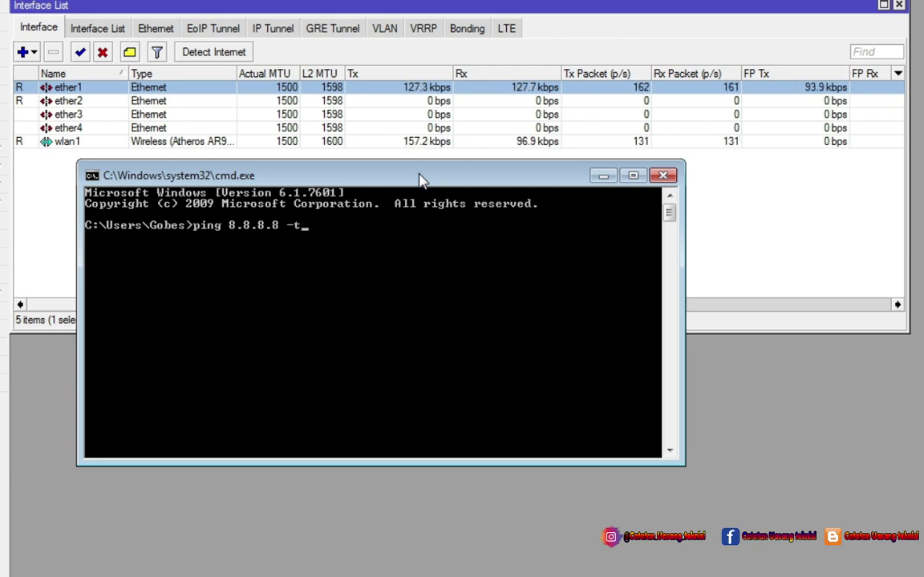
key(Return)
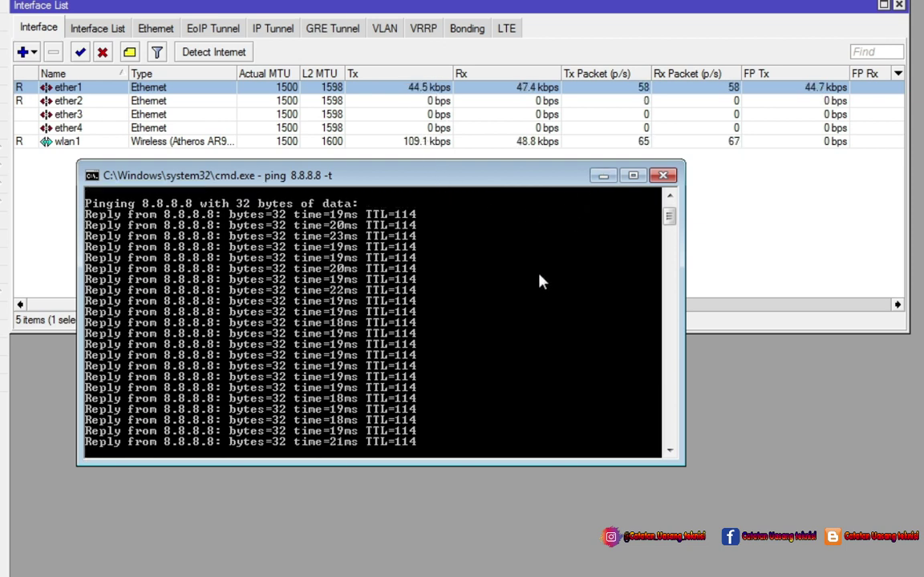
key(ctrl+c)
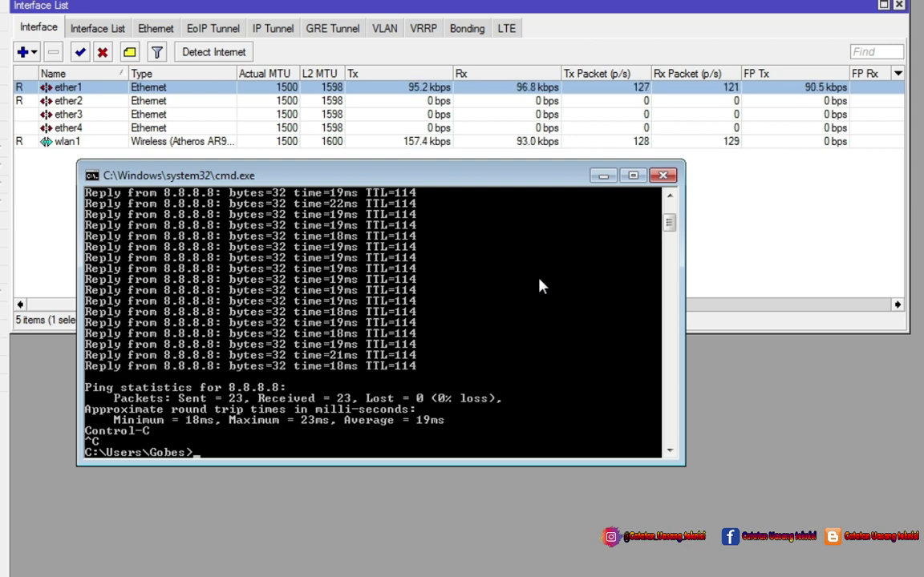
- Trace the route to 8.8.8.8 with tracert in the Command Prompt, and stop it after the first hops
text(tracer)
key(BackSpace)
key(BackSpace)
key(BackSpace)
key(BackSpace)
key(BackSpace)
key(BackSpace)
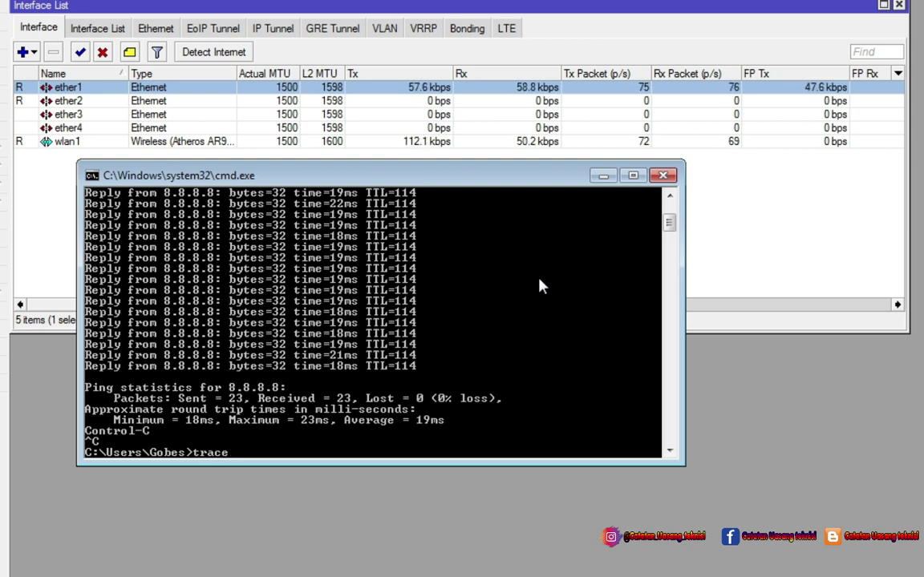
text(trace)
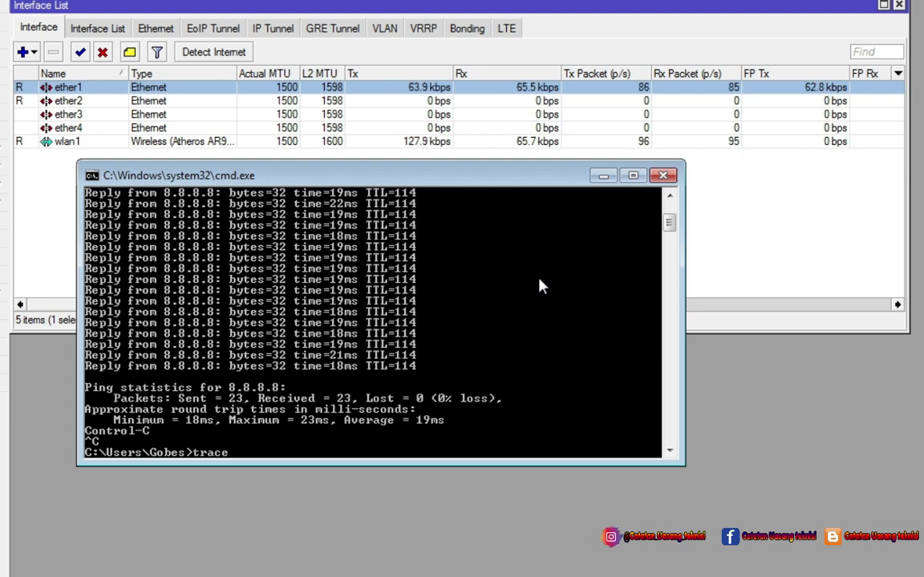
text(rt)
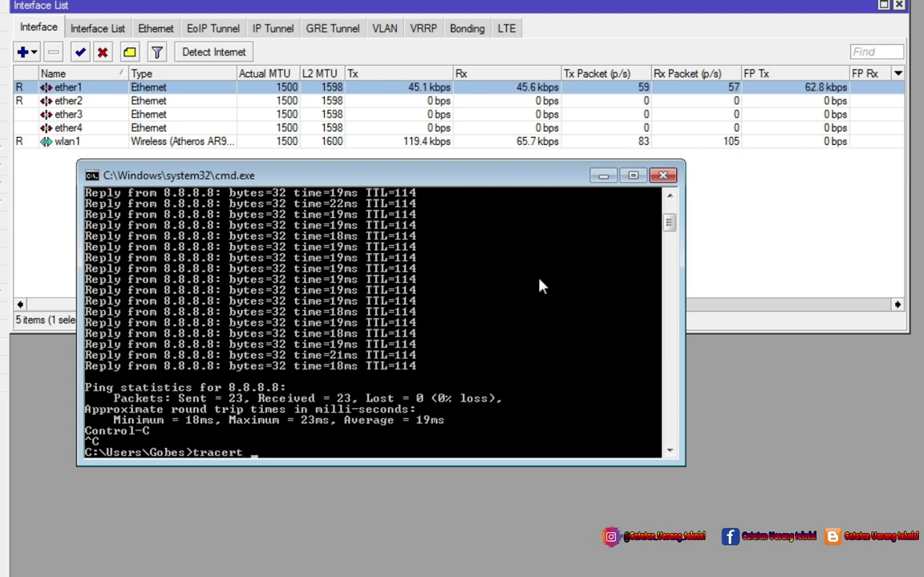
text( 8.8.8.)
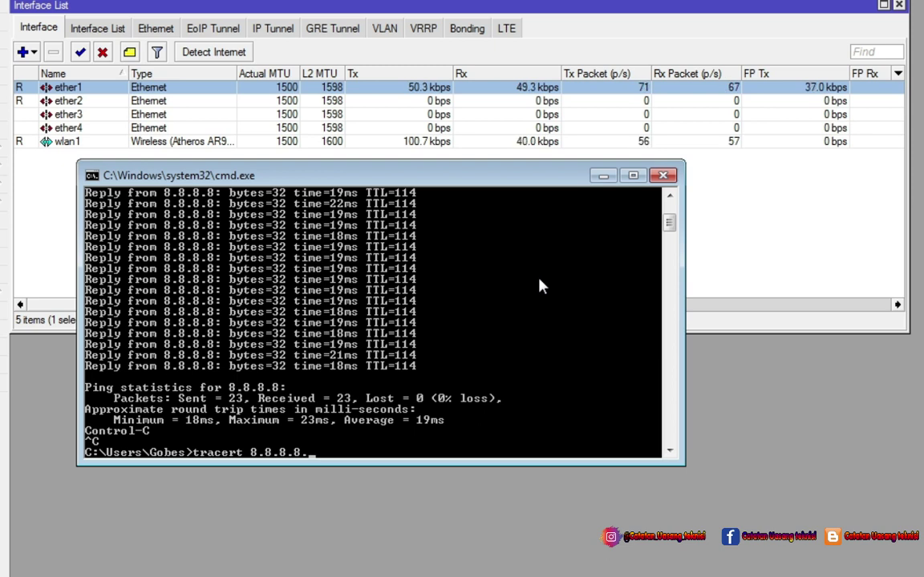
text(8)
key(Return)
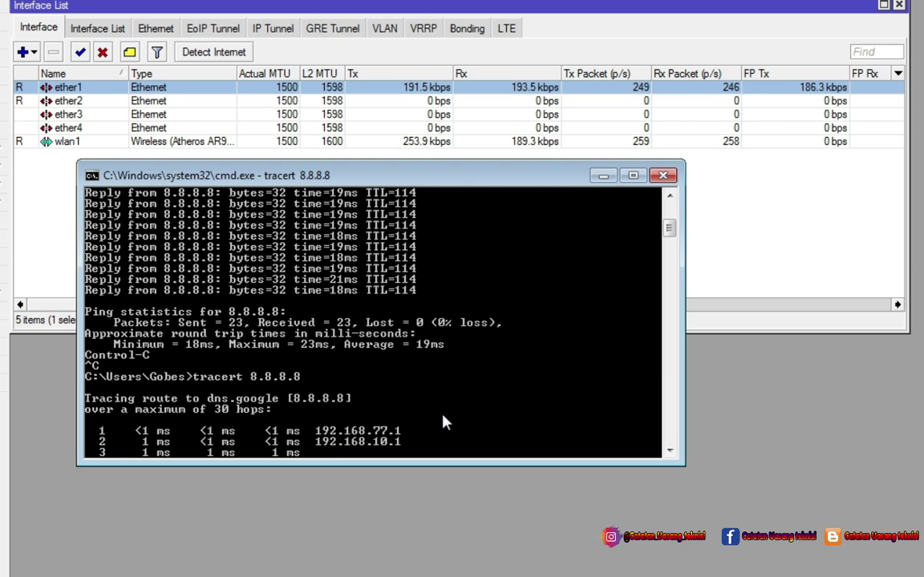
key(ctrl+c)
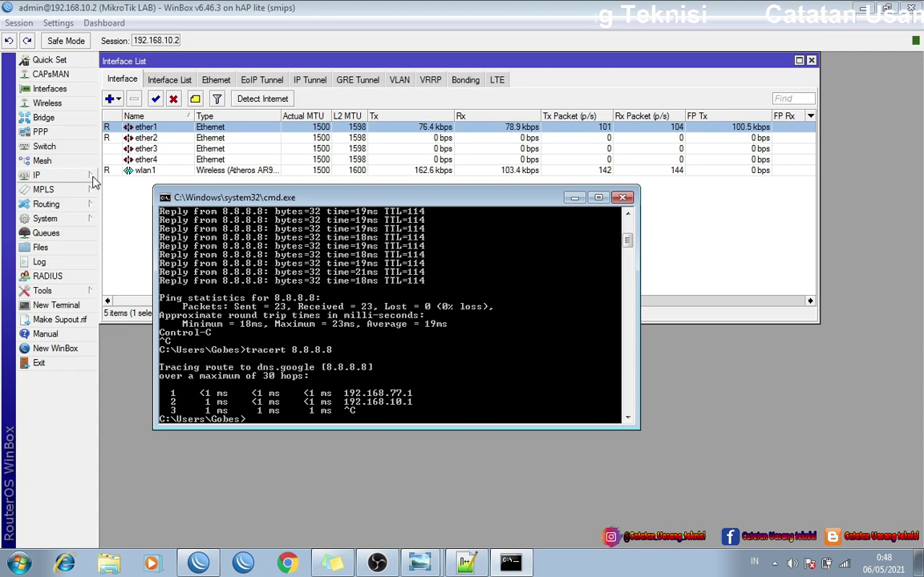
- Examine the GW 1 default route in the router's route list, and close the route list and interface list
click(37, 175)
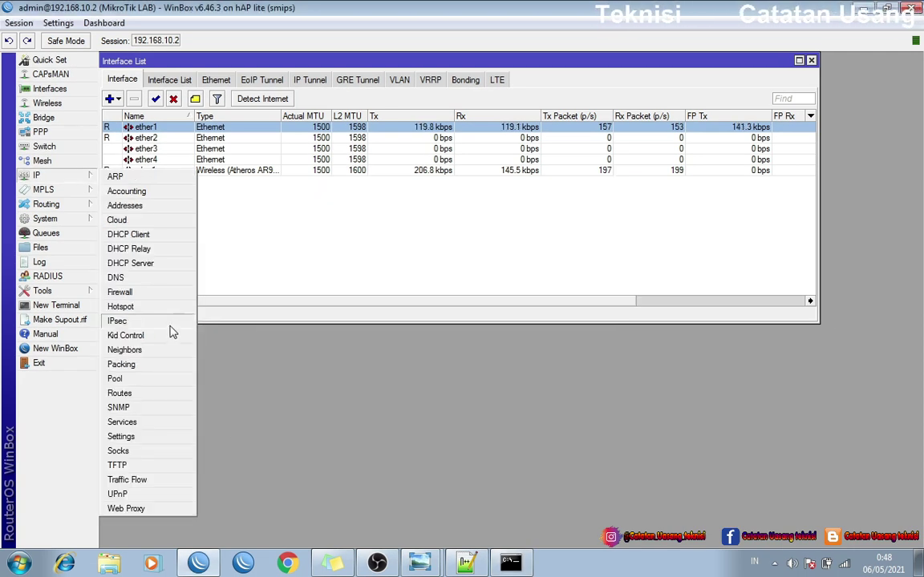
click(138, 394)
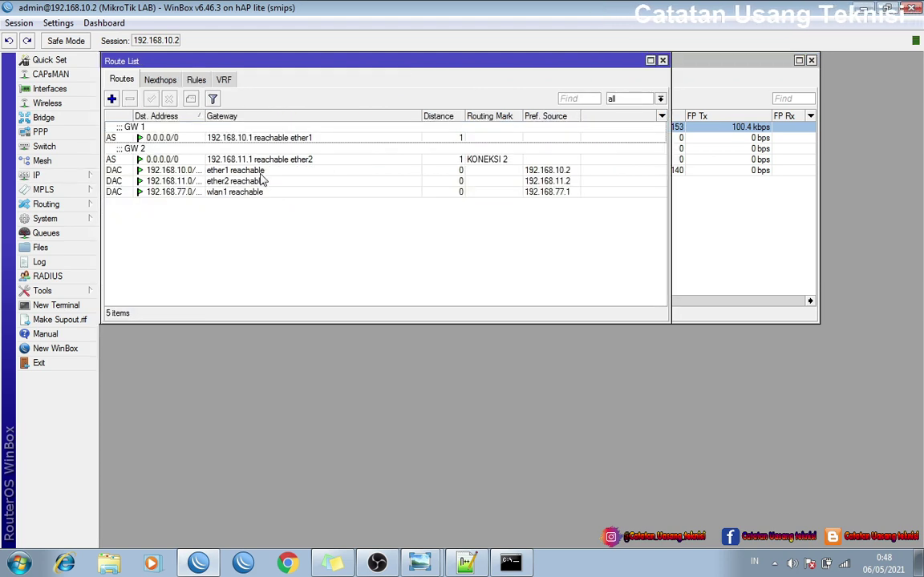
click(238, 140)
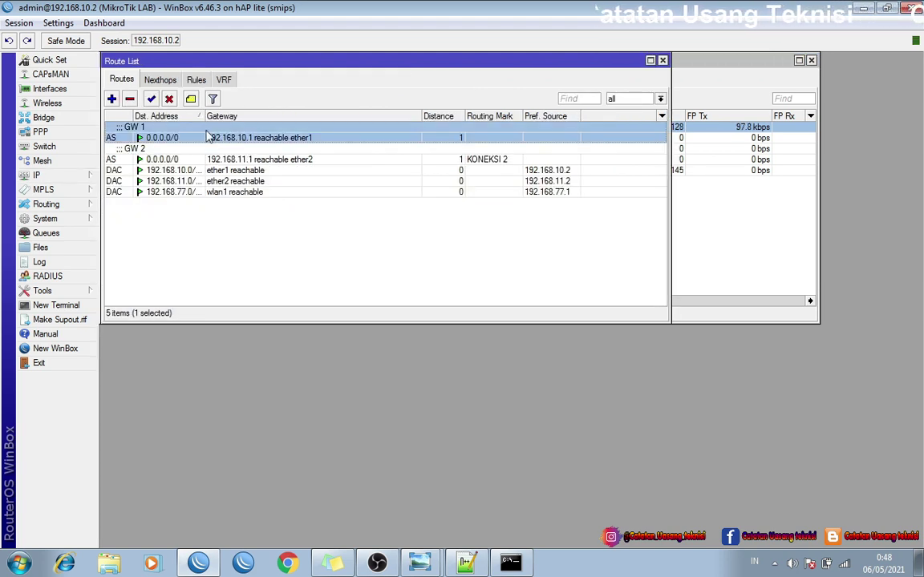
click(663, 62)
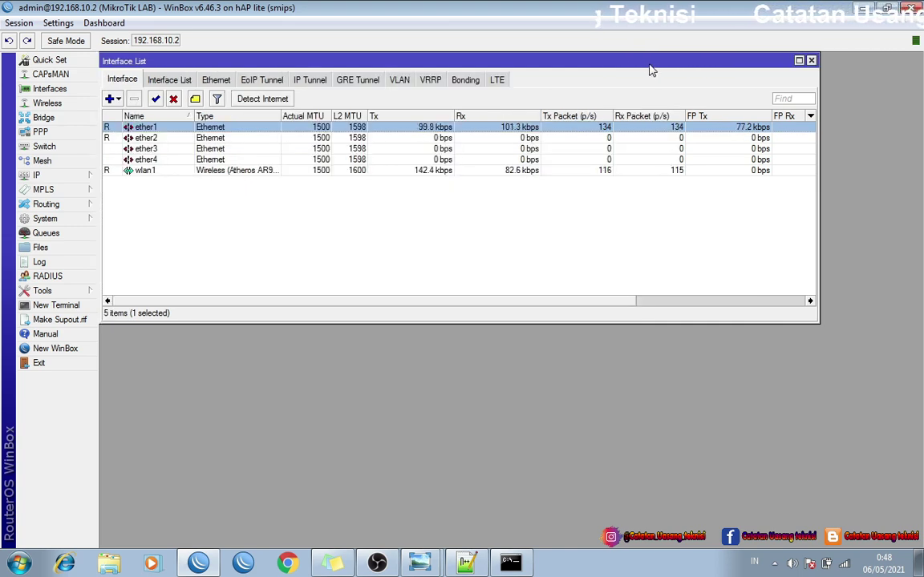
click(811, 62)
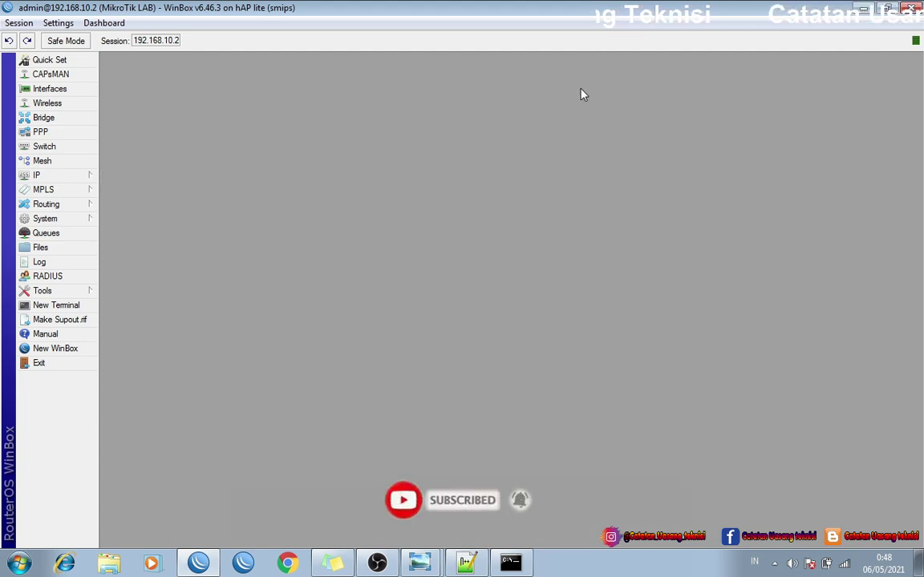
- Create a new firewall address list entry named KONEKSI 2 with the address 192.168.77.0/24
click(84, 177)
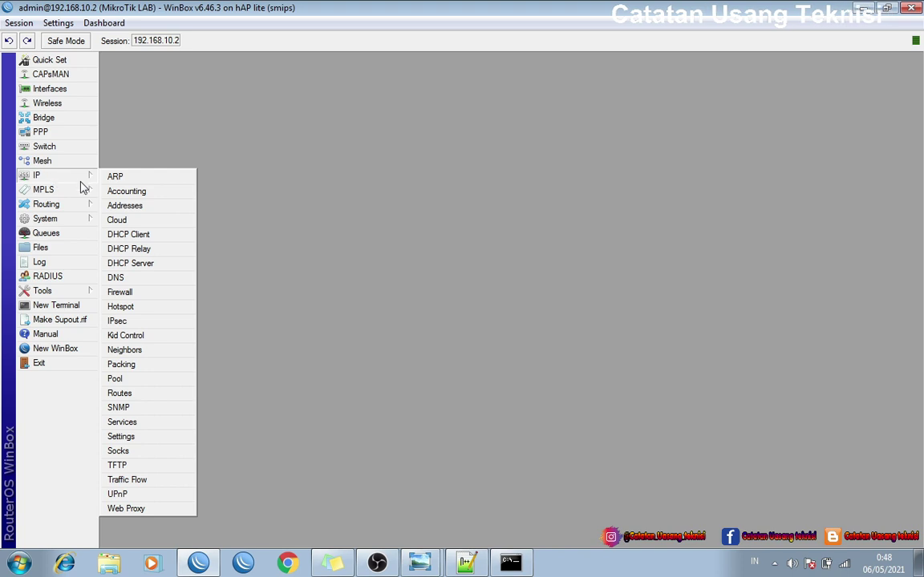
click(135, 295)
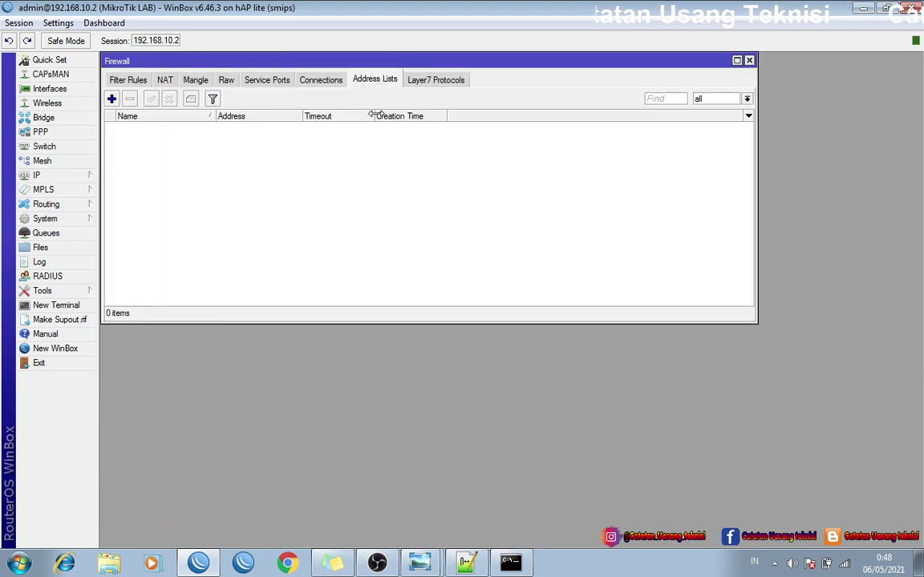
click(111, 99)
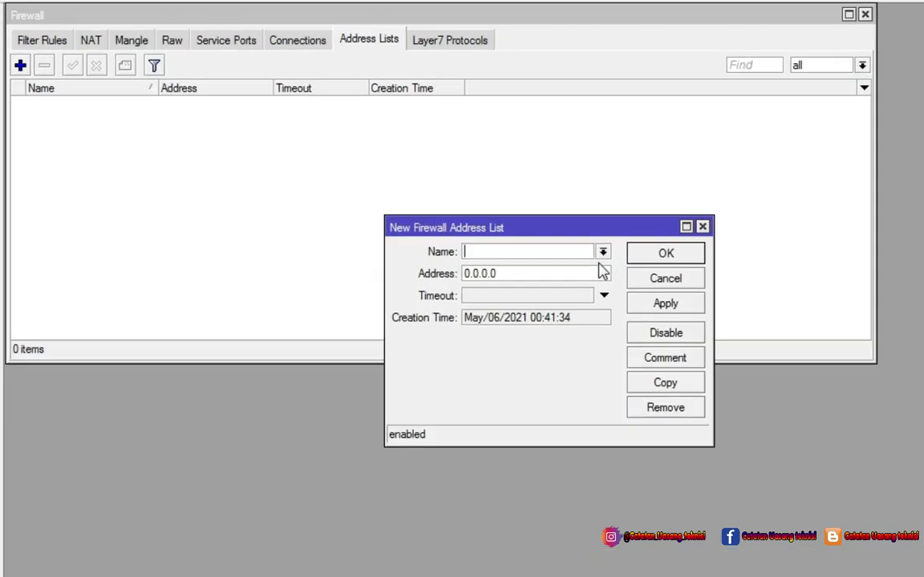
click(604, 253)
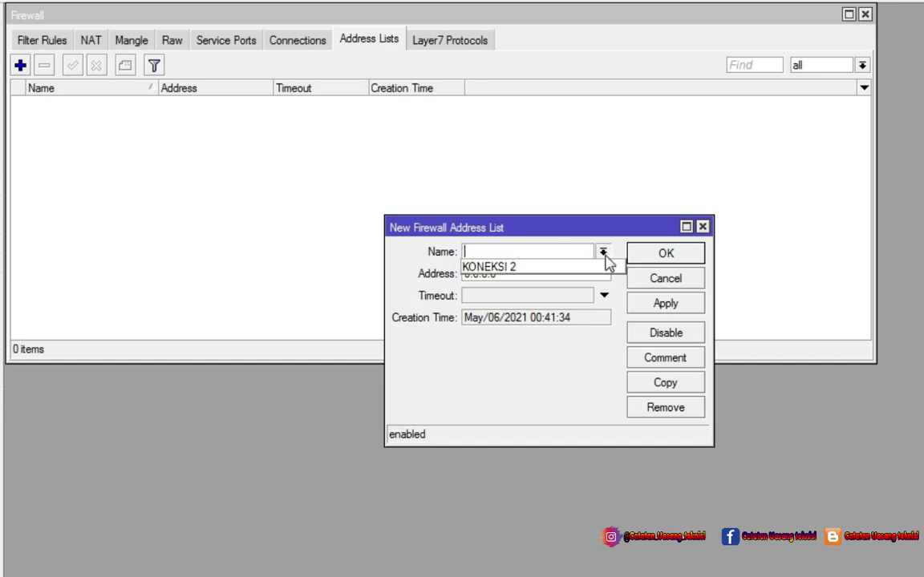
click(576, 266)
click(534, 274)
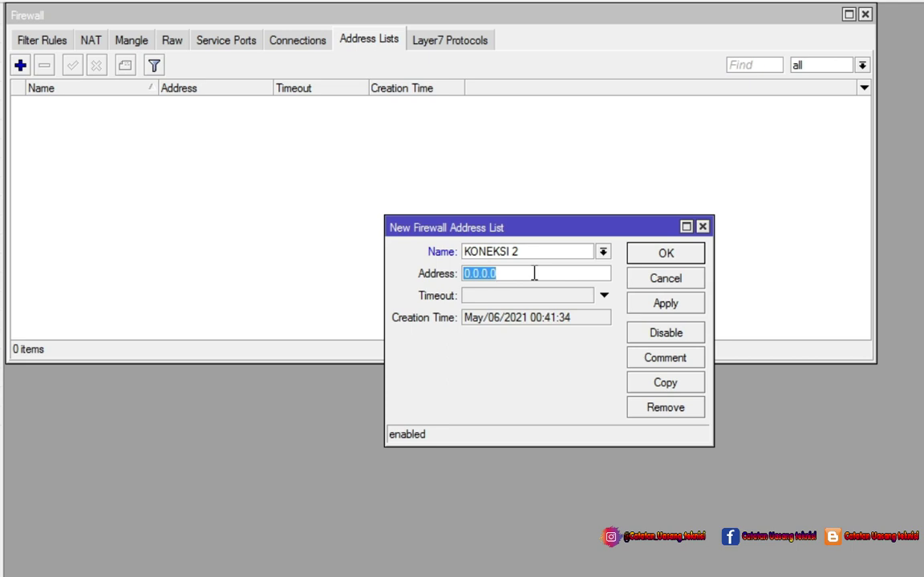
text(192.168.11)
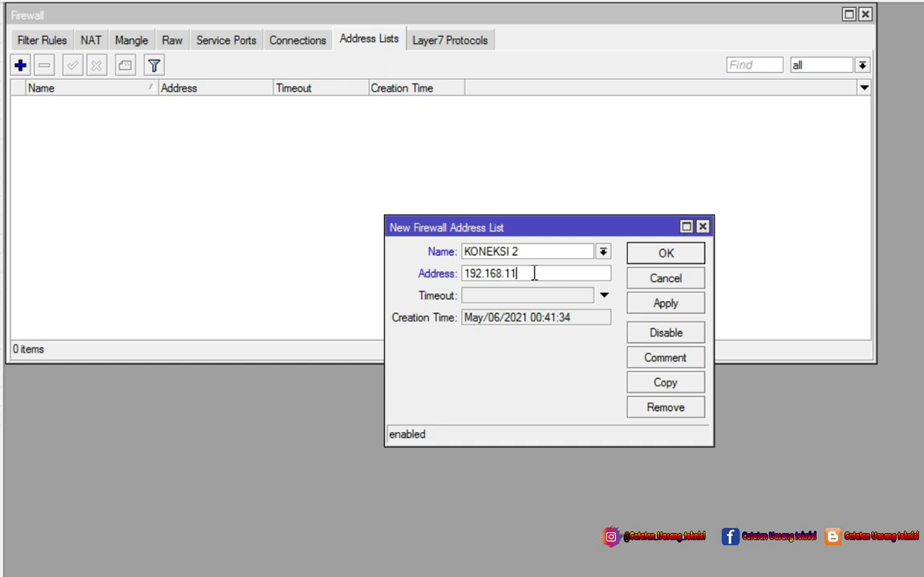
key(BackSpace)
key(BackSpace)
text(77.0/24)
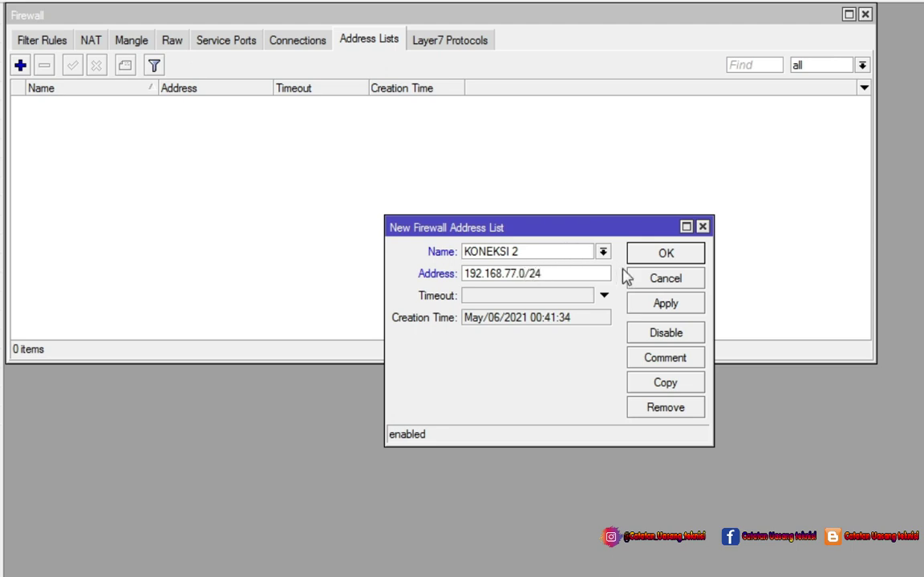
drag(570, 278, 465, 278)
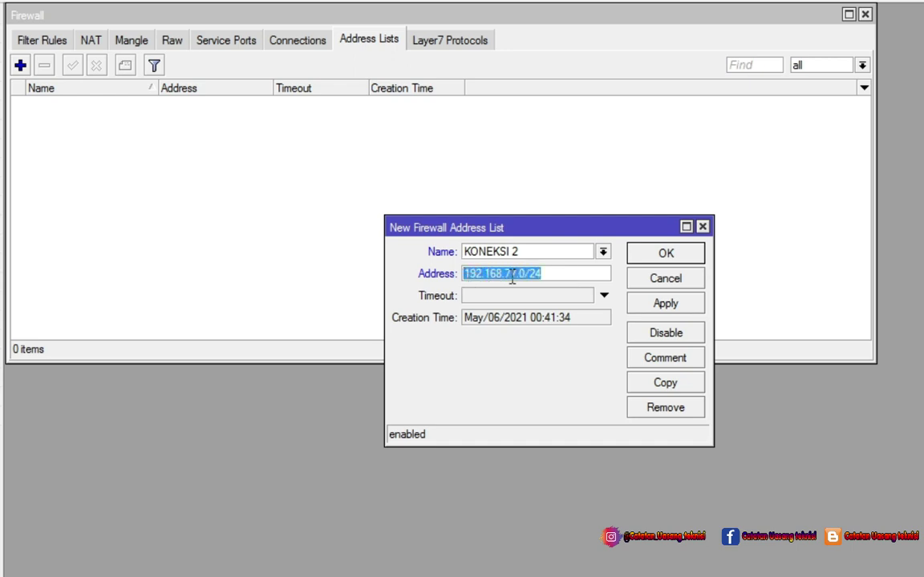
click(553, 275)
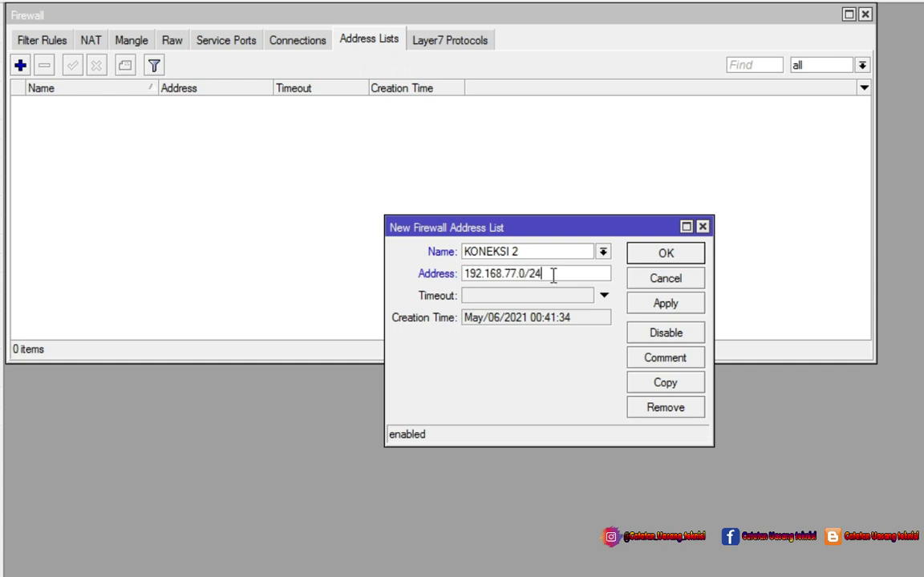
drag(552, 276, 466, 276)
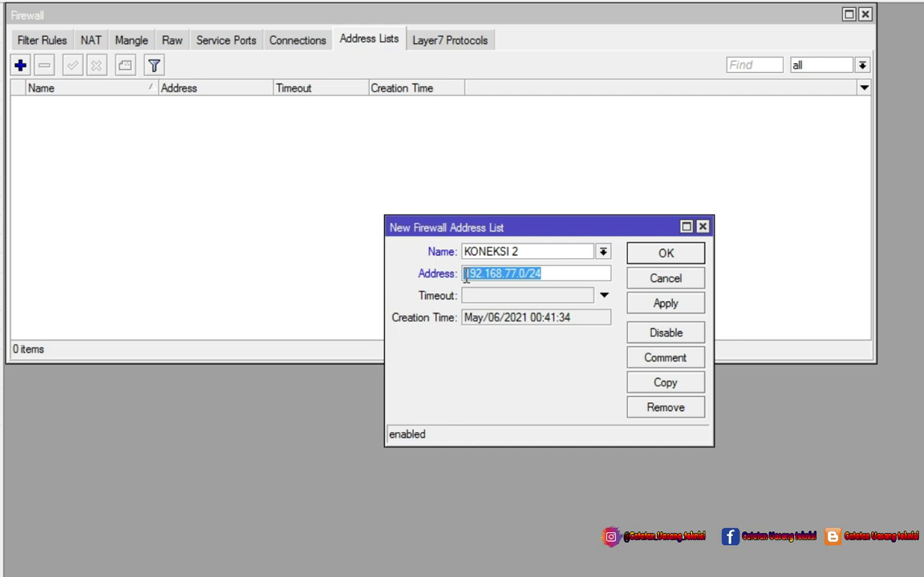
click(574, 275)
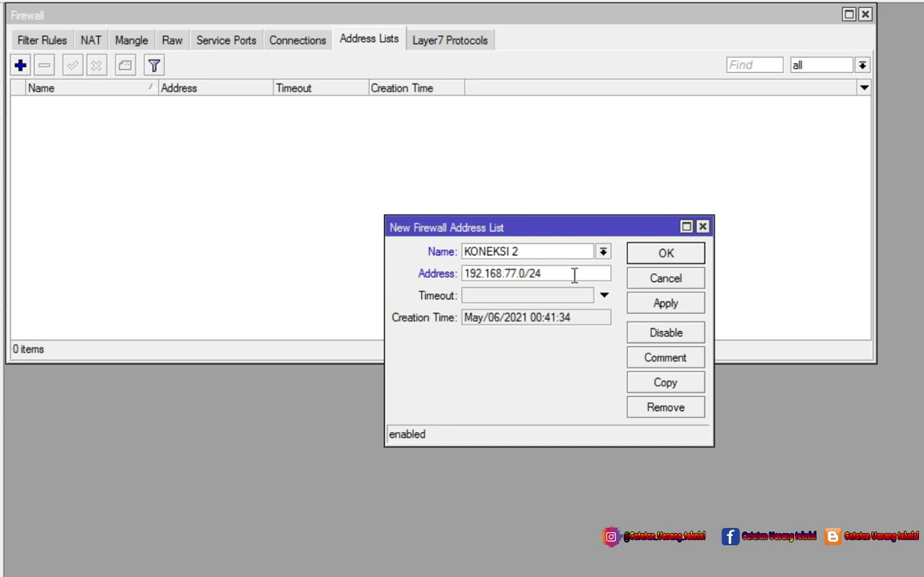
drag(574, 275, 467, 275)
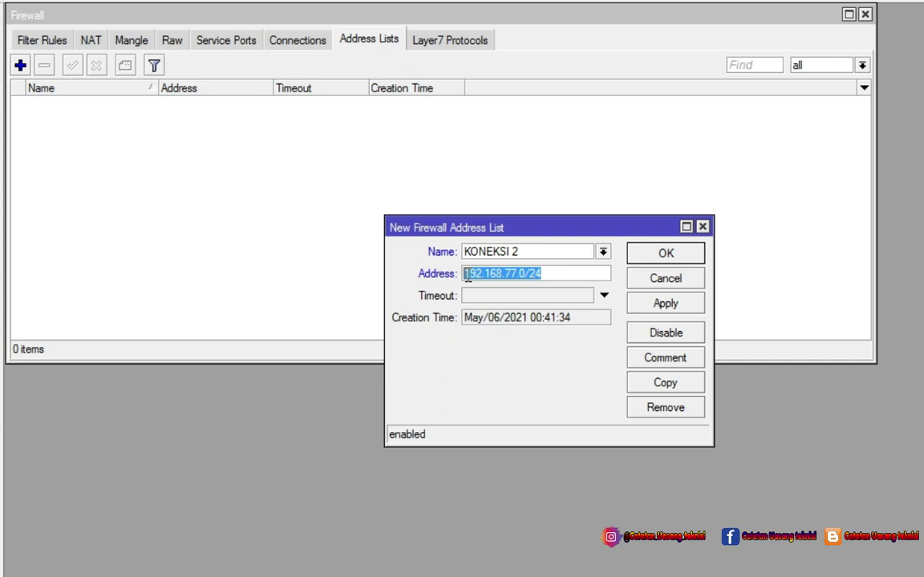
click(551, 275)
key(BackSpace)
key(BackSpace)
key(BackSpace)
key(BackSpace)
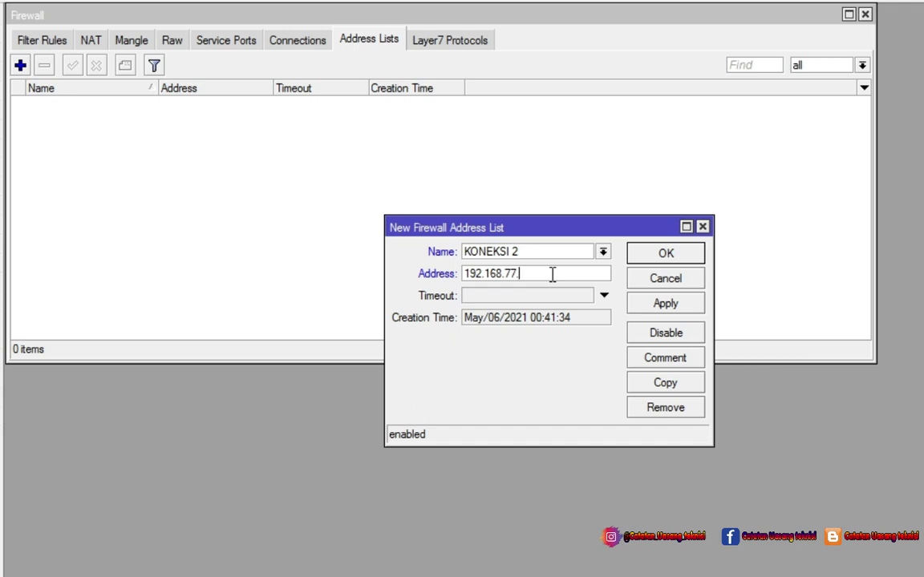
text(0/24)
- Apply and save the new KONEKSI 2 address list entry, and select it in the list
click(656, 304)
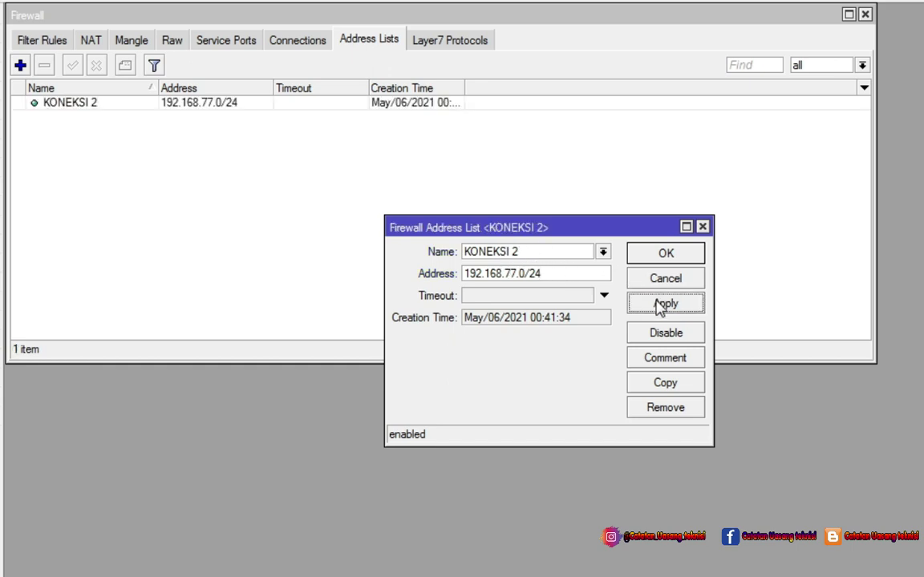
click(665, 252)
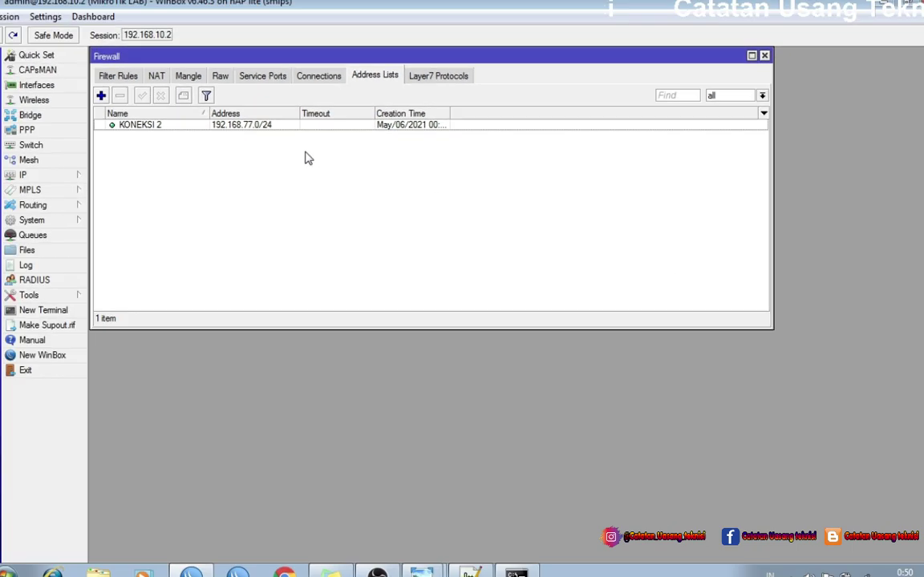
click(207, 130)
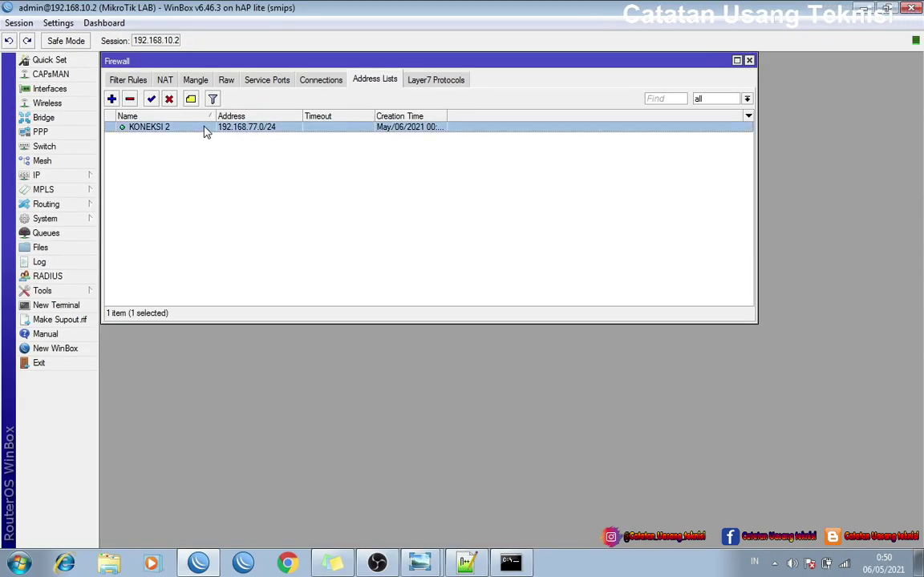
- Ping 8.8.8.8 from the Command Prompt, and select ether2 in the router's interface list to examine its traffic
click(513, 564)
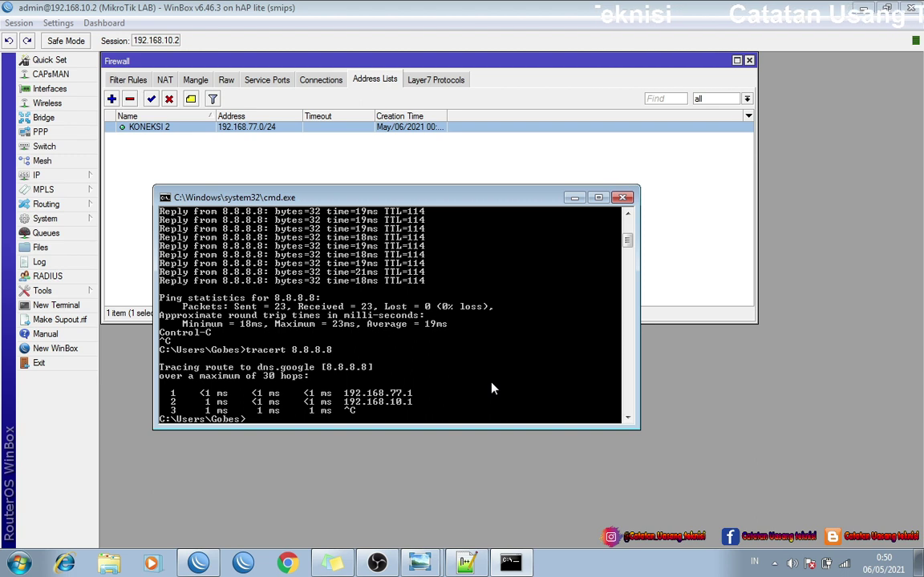
text(ping)
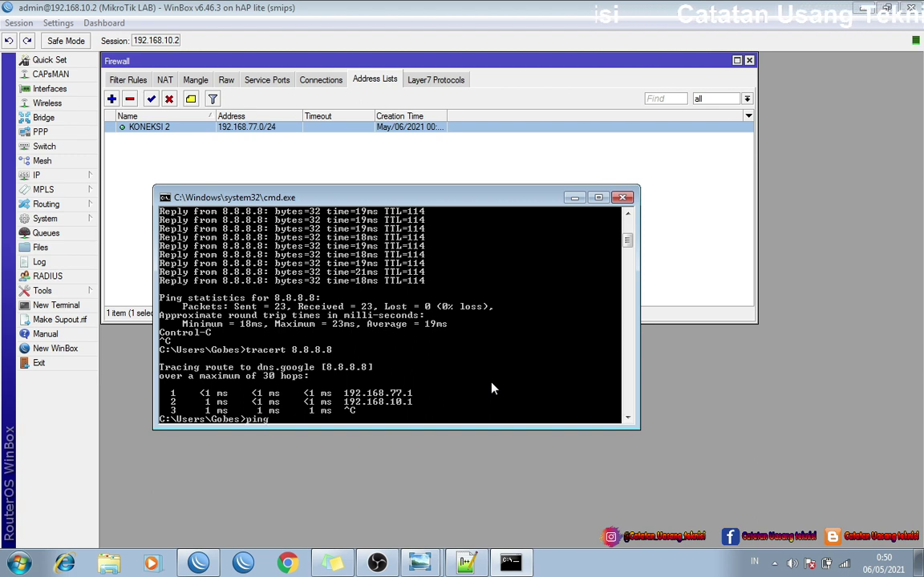
text( 8.8.8.8)
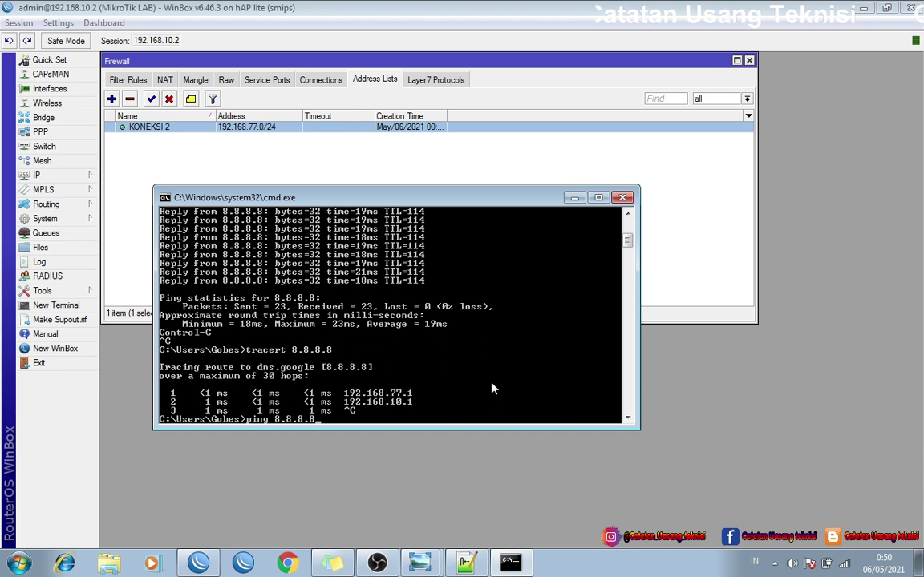
key(Return)
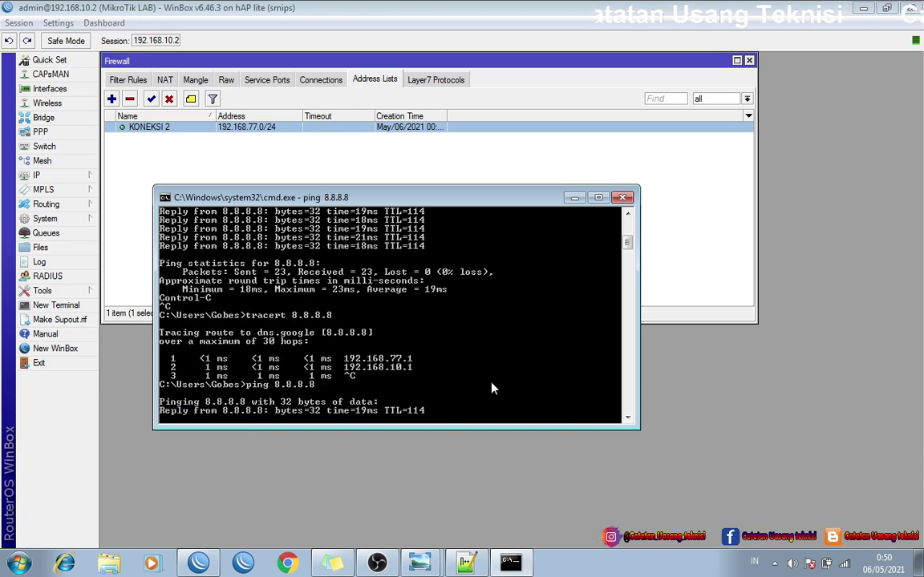
click(56, 89)
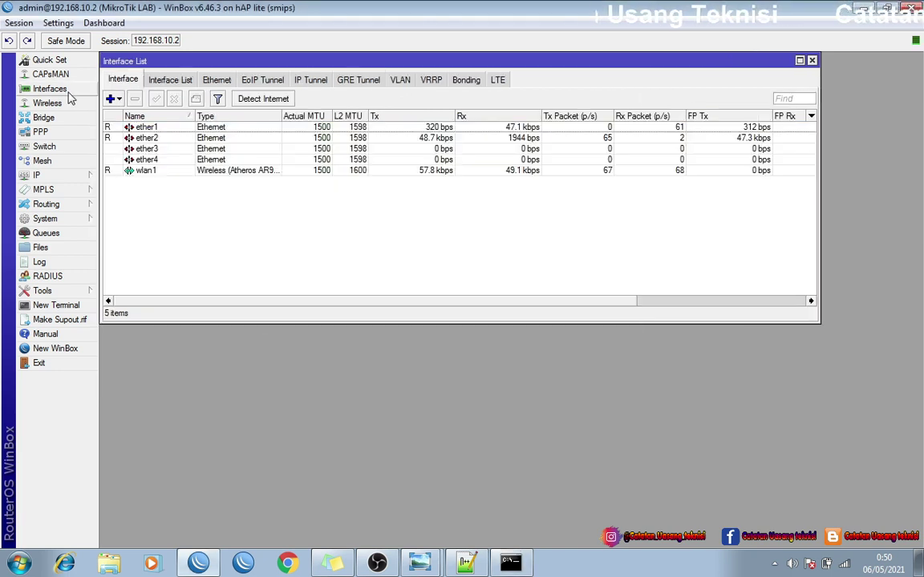
click(238, 139)
- Run a continuous ping to 8.8.8.8 with the -t option in the Command Prompt above the interface list
click(513, 564)
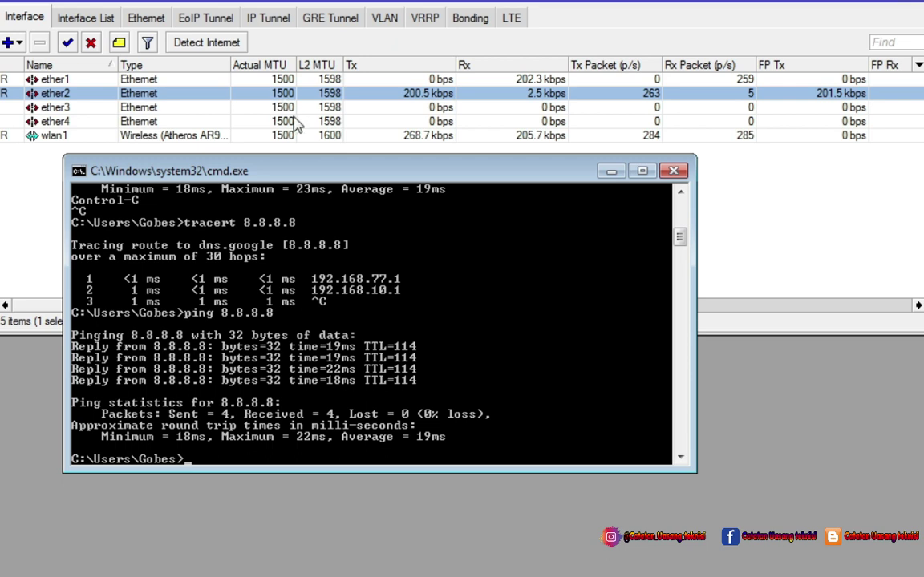
key(Up)
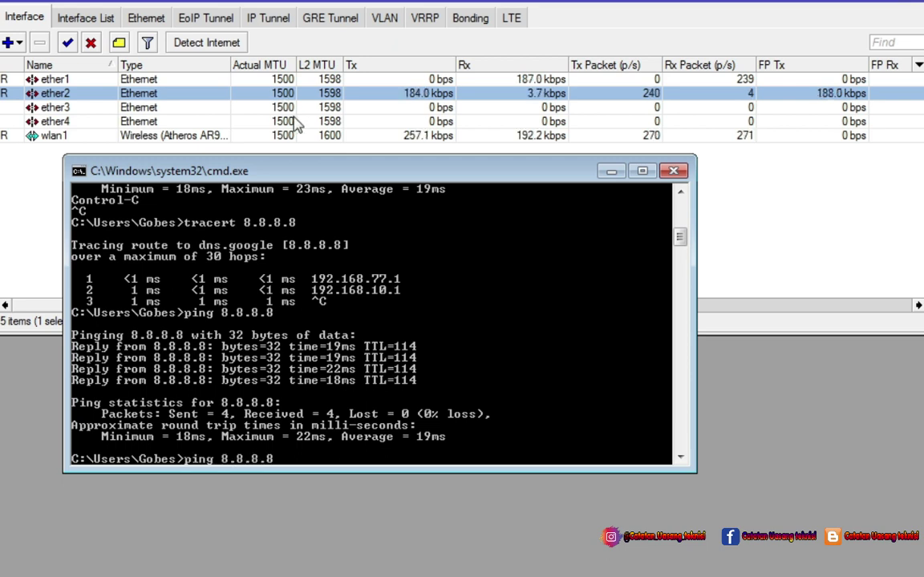
text(-t)
key(Return)
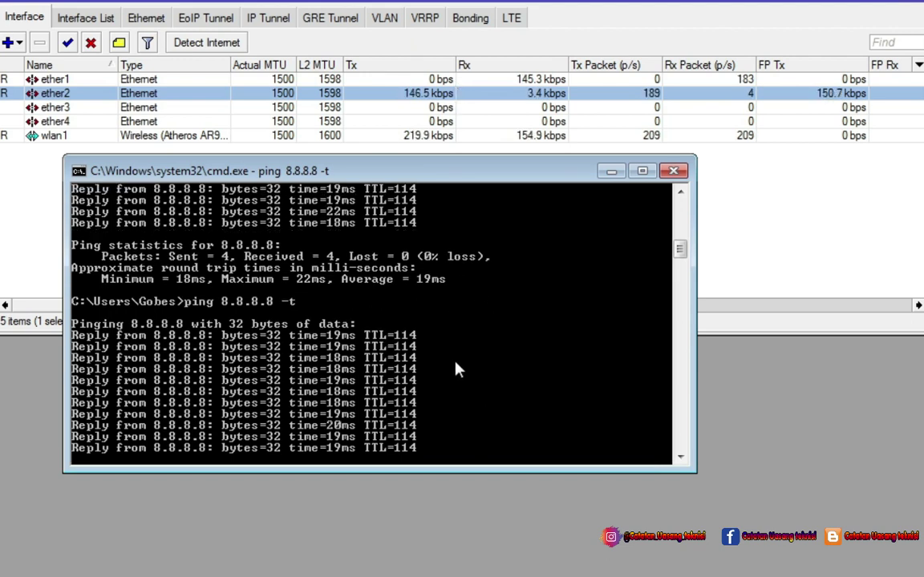
- Stop the continuous ping, trace the route to 8.8.8.8 with tracert to examine its first hops, and stop the trace
key(ctrl+c)
key(Up)
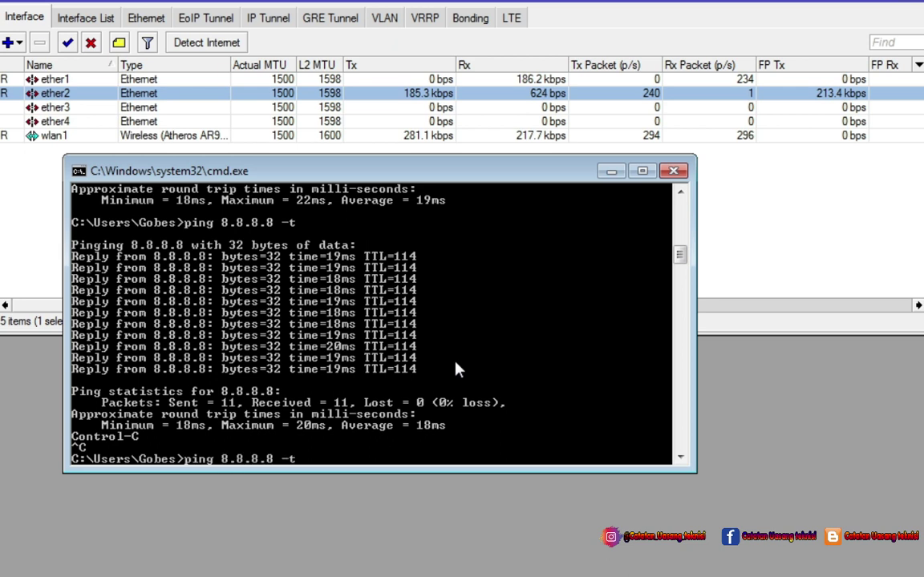
key(BackSpace)
key(BackSpace)
key(BackSpace)
key(Up)
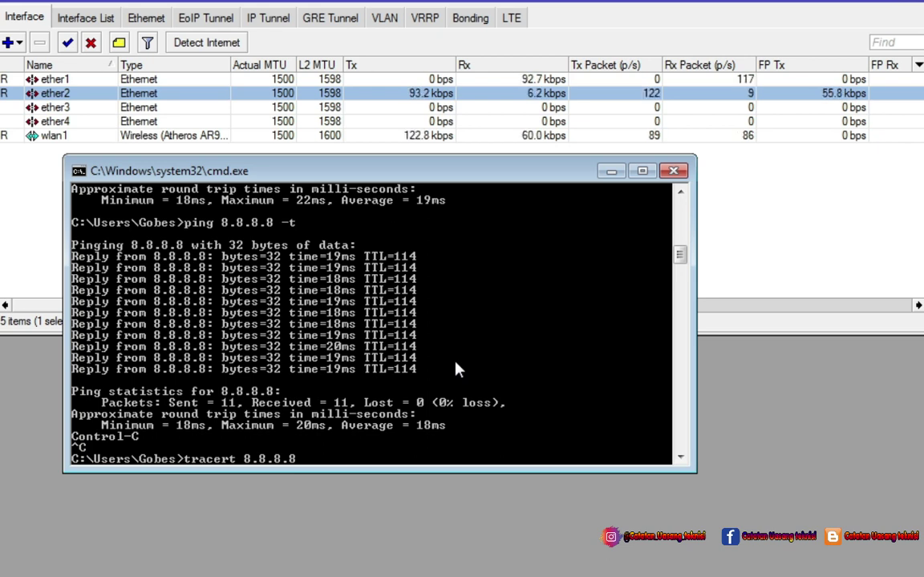
key(Return)
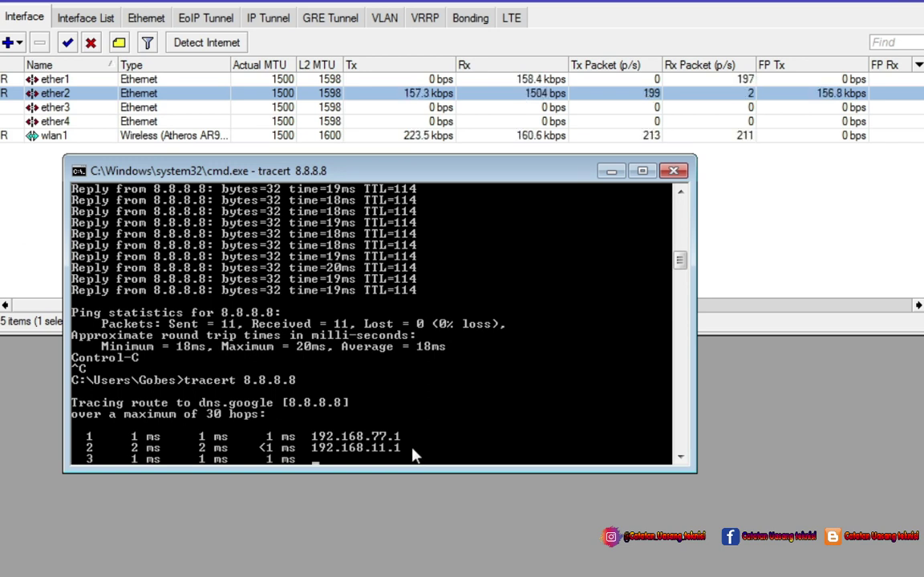
key(ctrl+c)
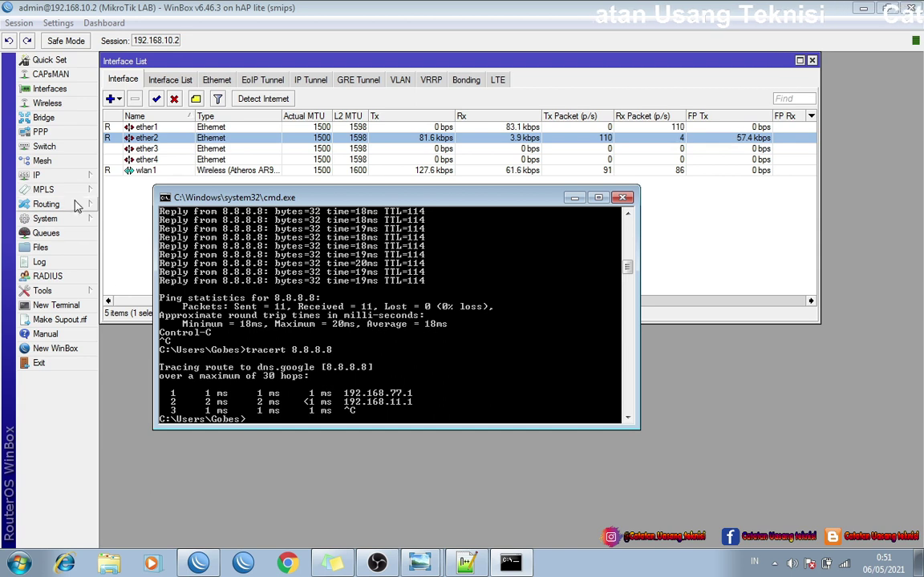
- Examine the GW 2 route with routing mark KONEKSI 2 in the router's route list, and close the list
click(65, 176)
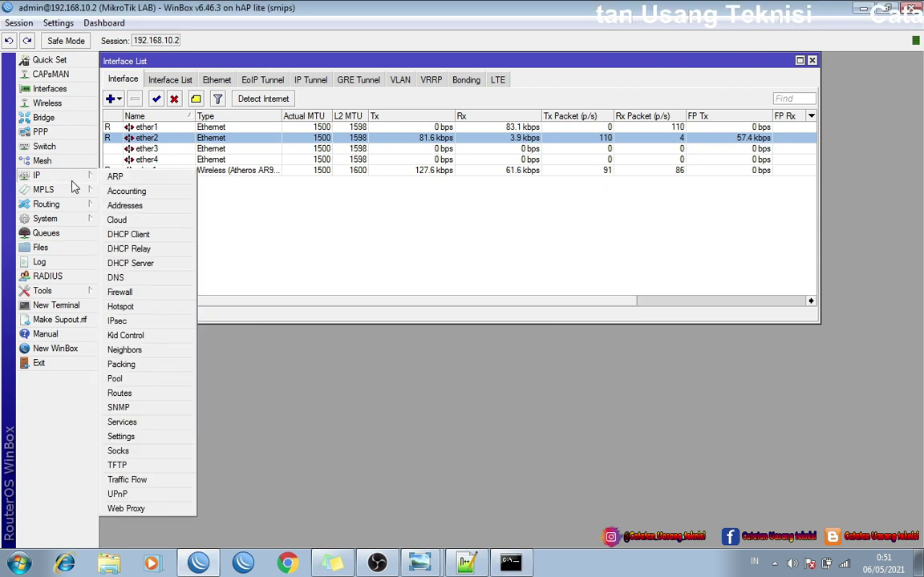
click(138, 393)
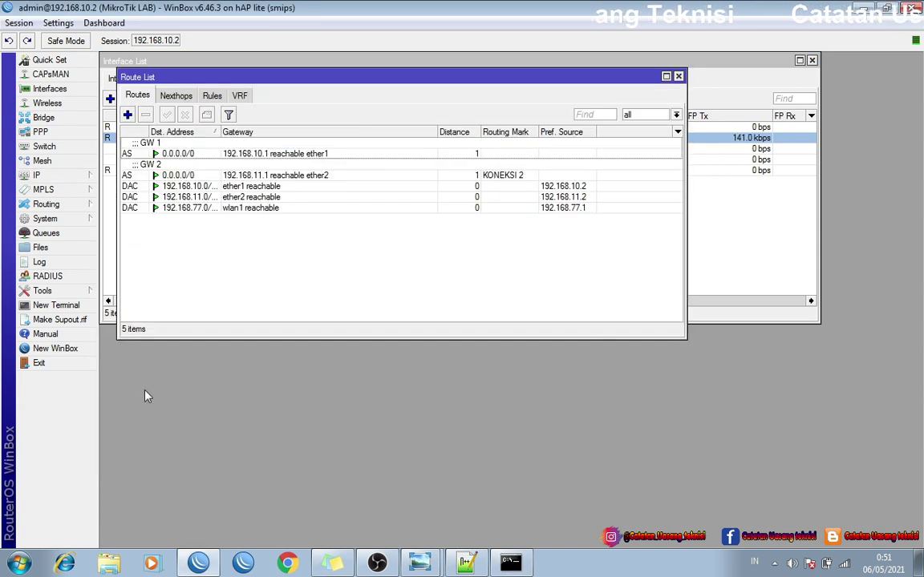
click(262, 175)
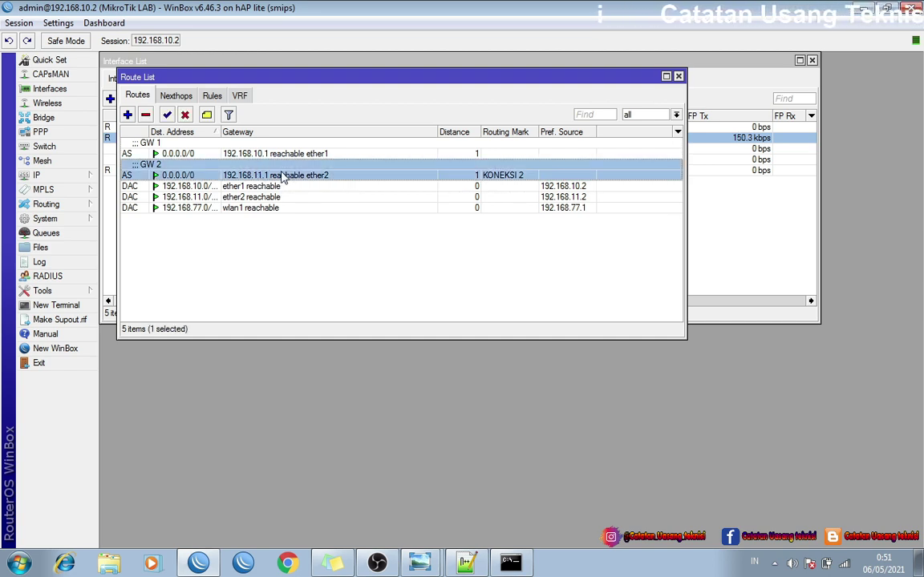
click(678, 77)
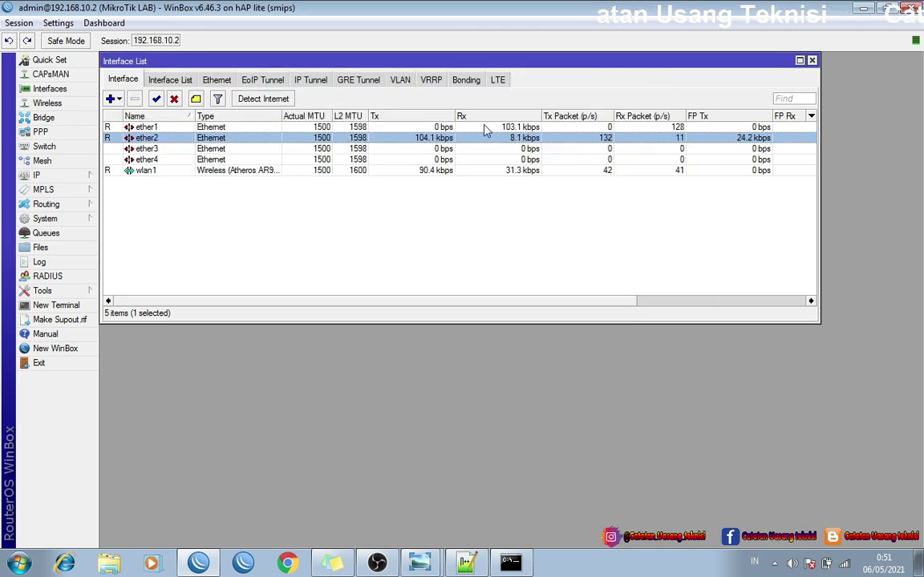
- Open the router's IP address list and select the WIFI address on wlan1
click(53, 176)
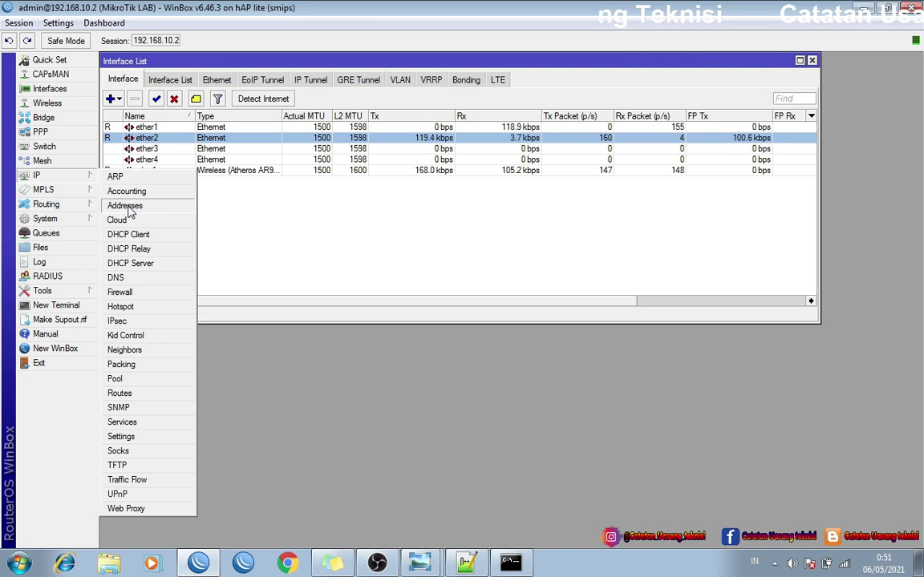
click(171, 206)
click(64, 175)
click(146, 208)
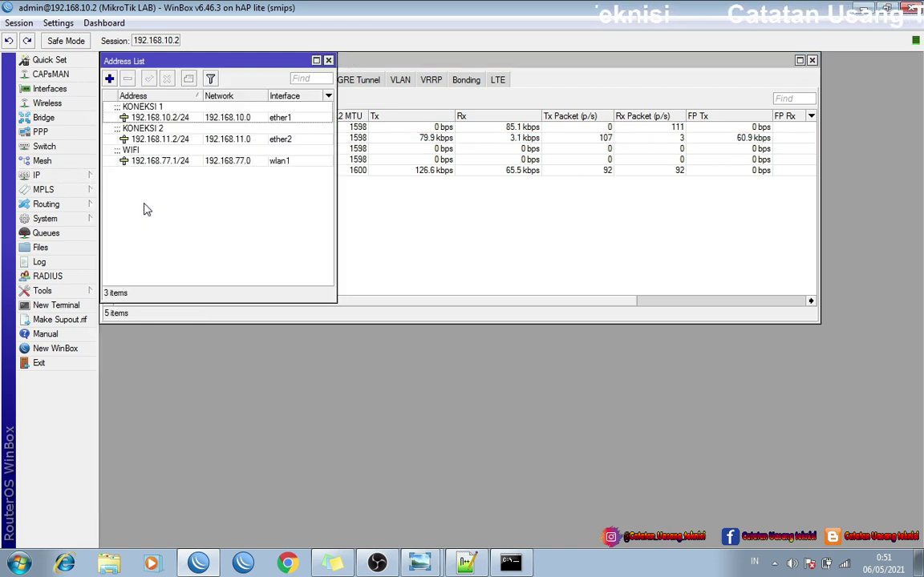
click(238, 160)
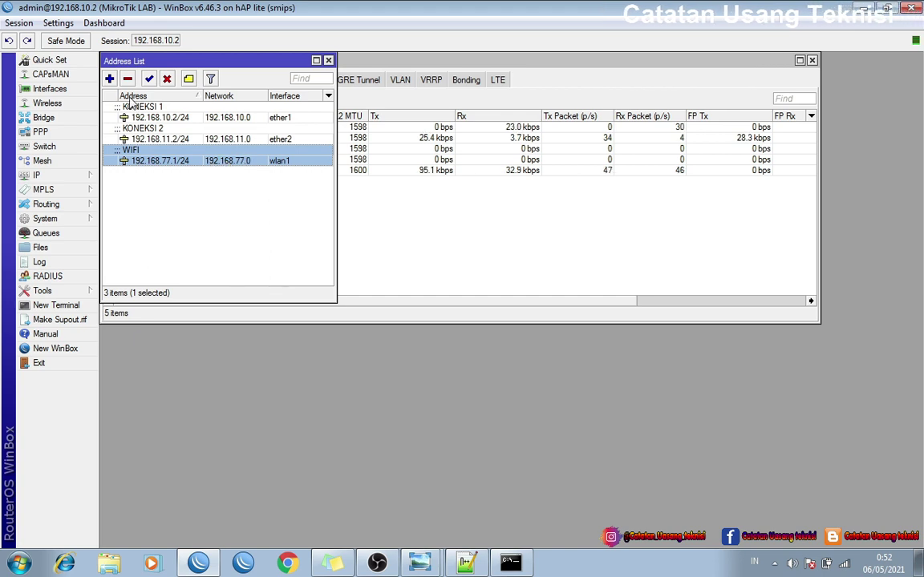
- Add the IP address 192.168.99.1/24 on interface wlan1, save it, and select it in the address list
click(109, 78)
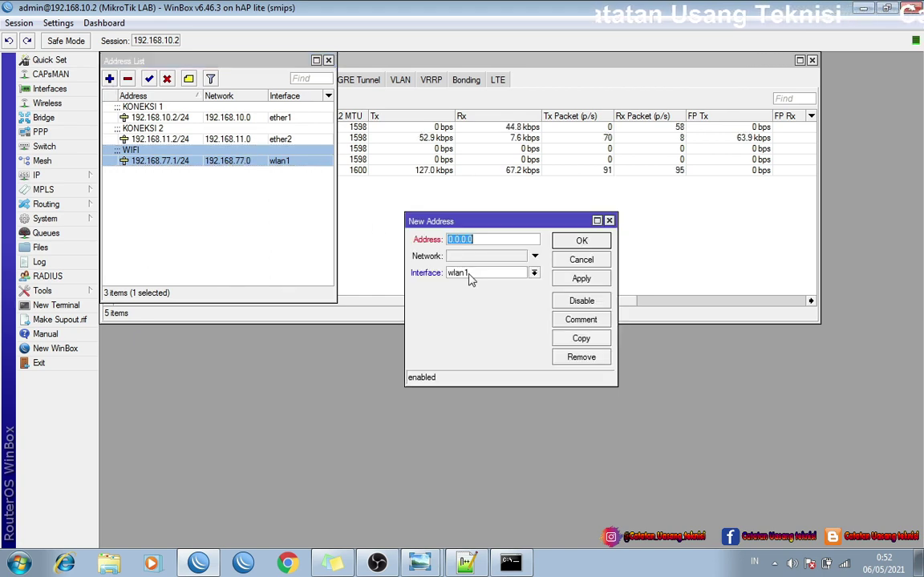
text(192)
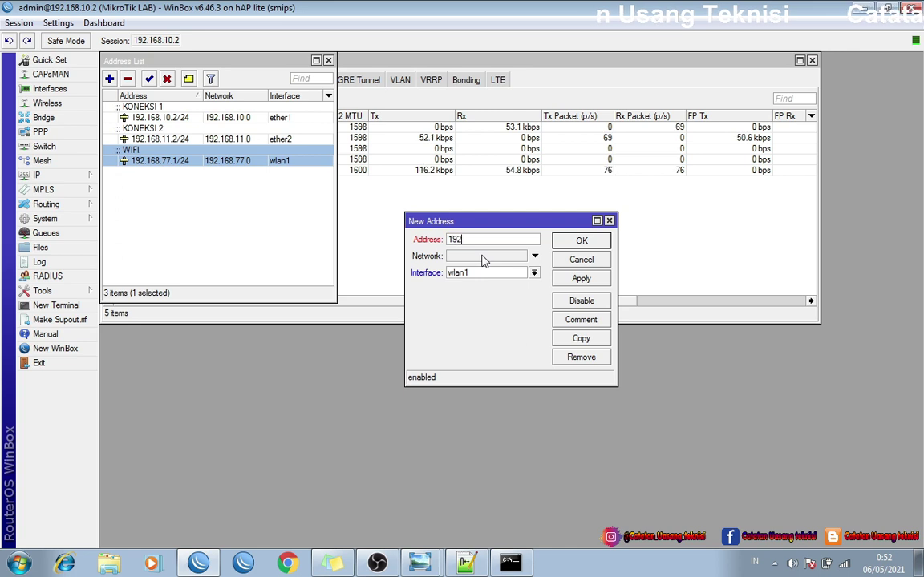
text(.168)
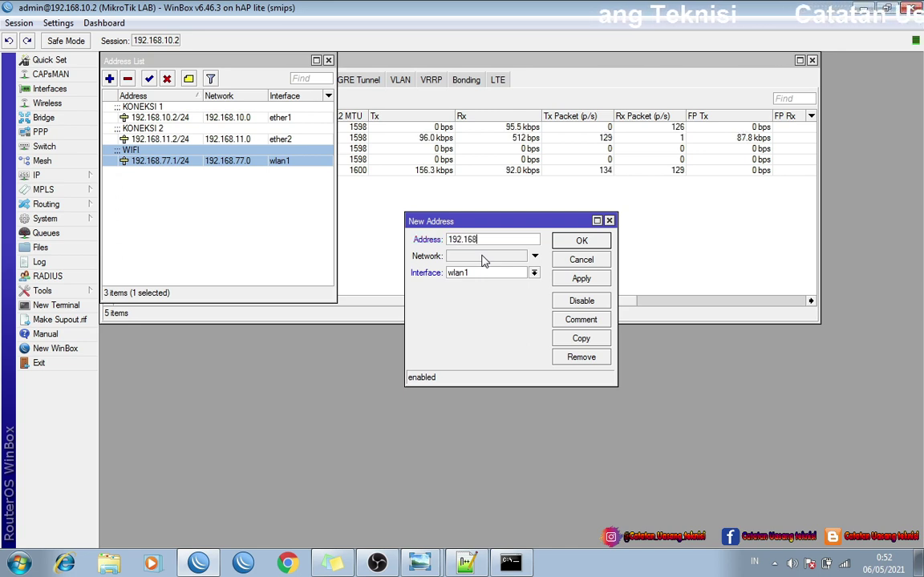
text(.)
key(BackSpace)
key(BackSpace)
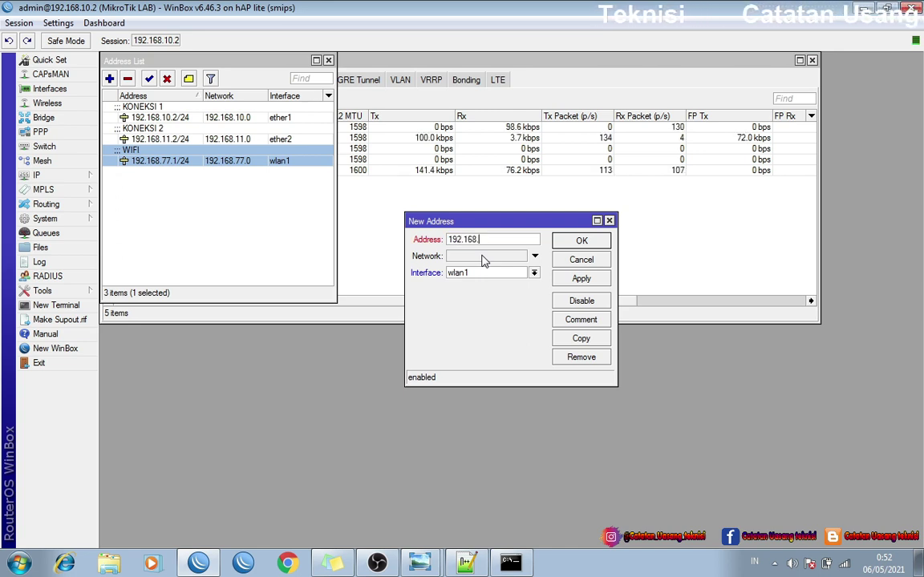
text(8.99)
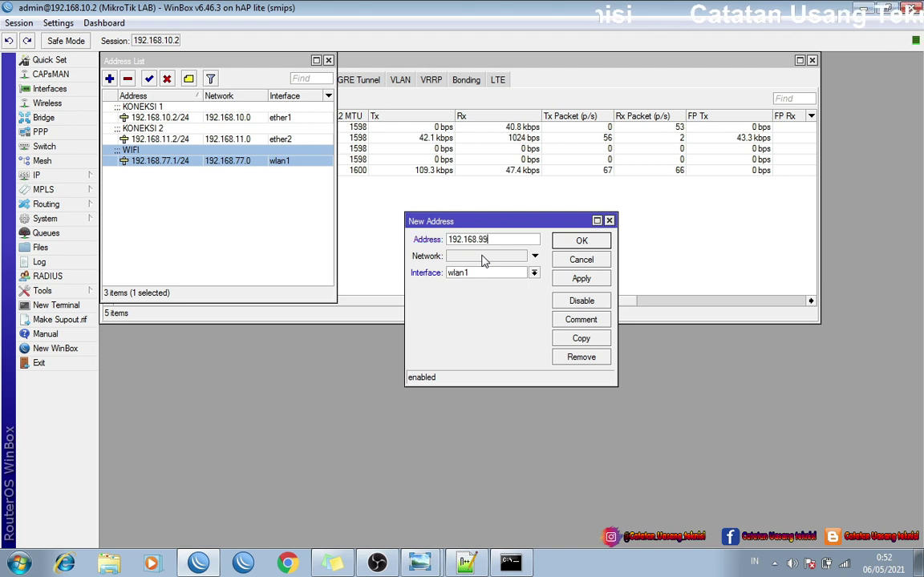
text(..)
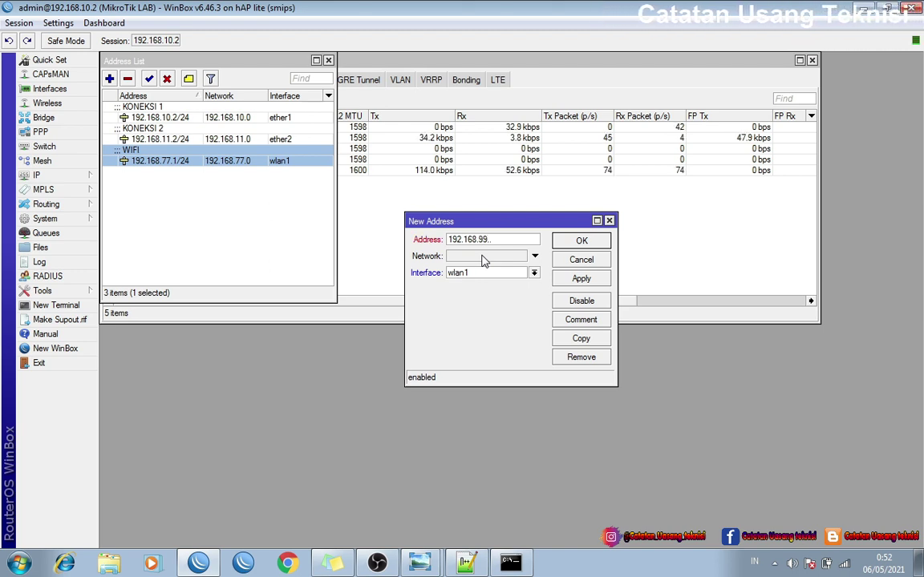
text(1/24)
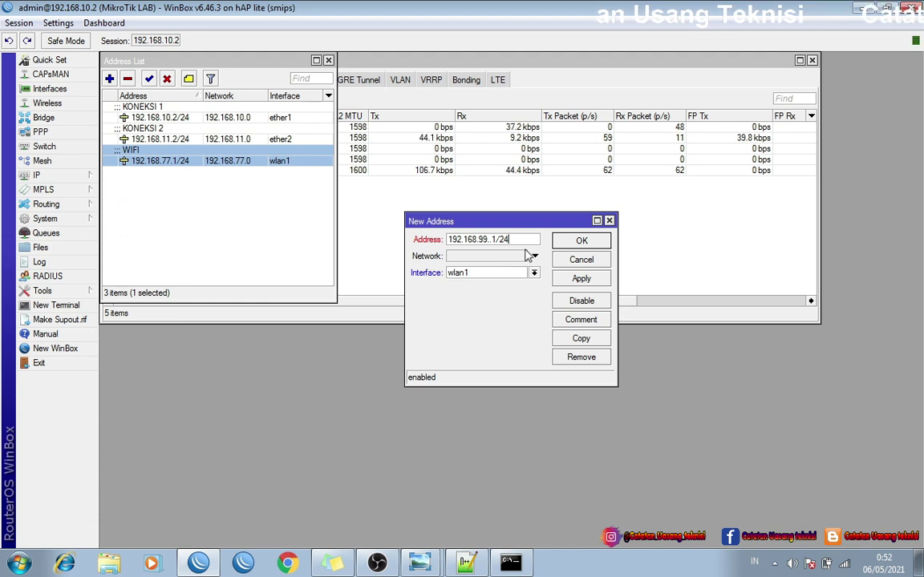
key(Left)
key(Left)
key(BackSpace)
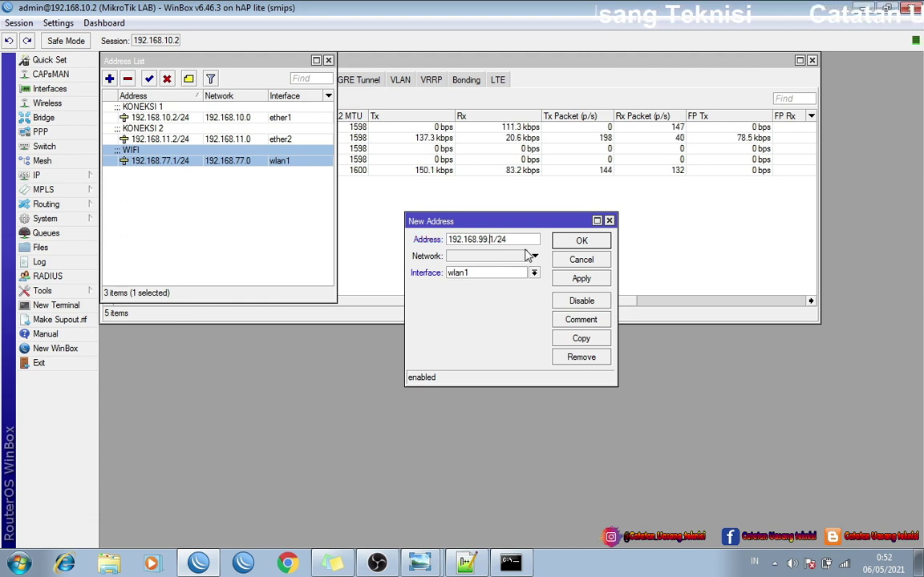
click(582, 281)
click(581, 244)
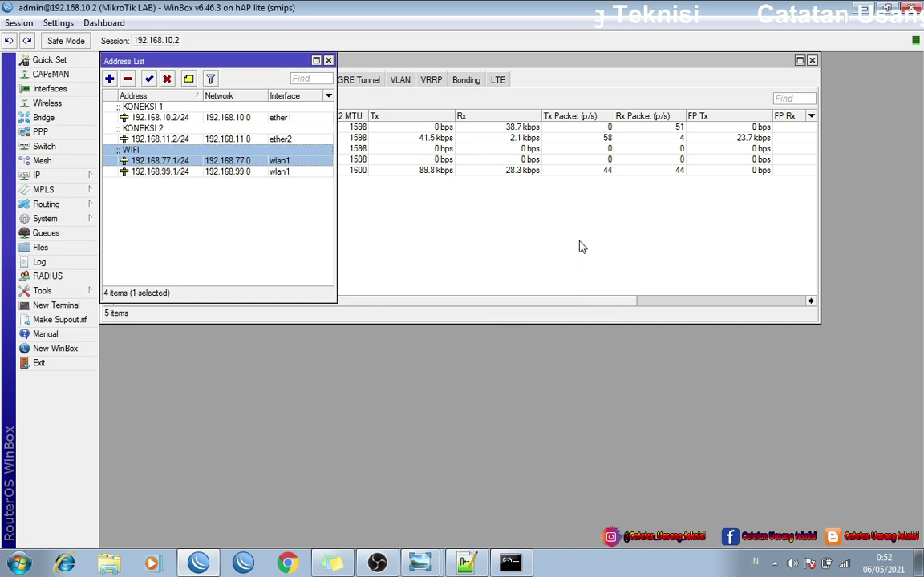
click(258, 172)
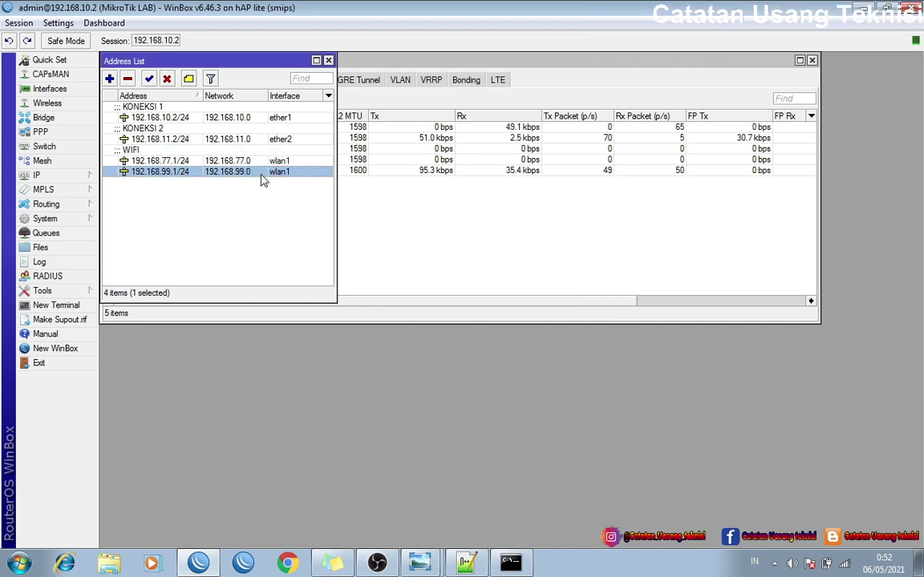
- Start a new firewall address list entry, enter 192.168.99.0/24 as its name, and copy that value
click(71, 174)
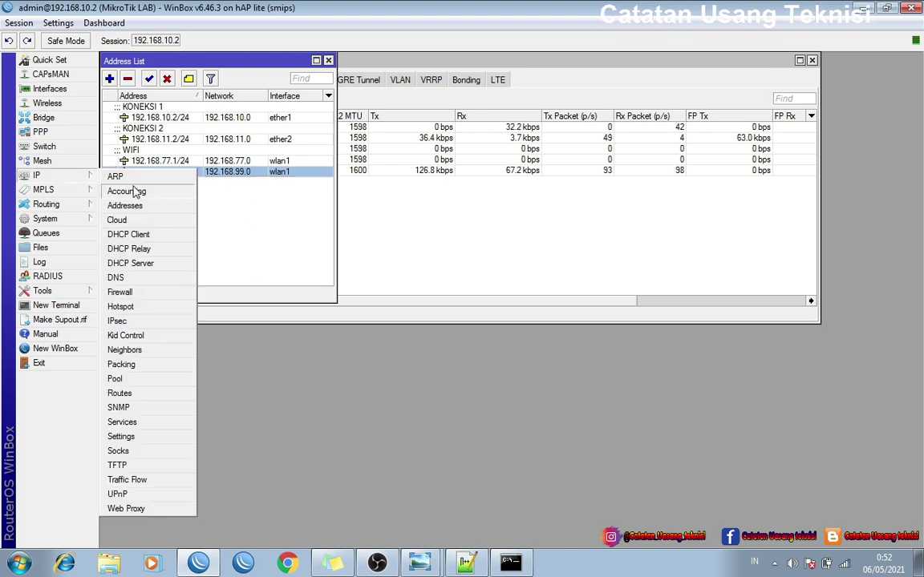
click(144, 292)
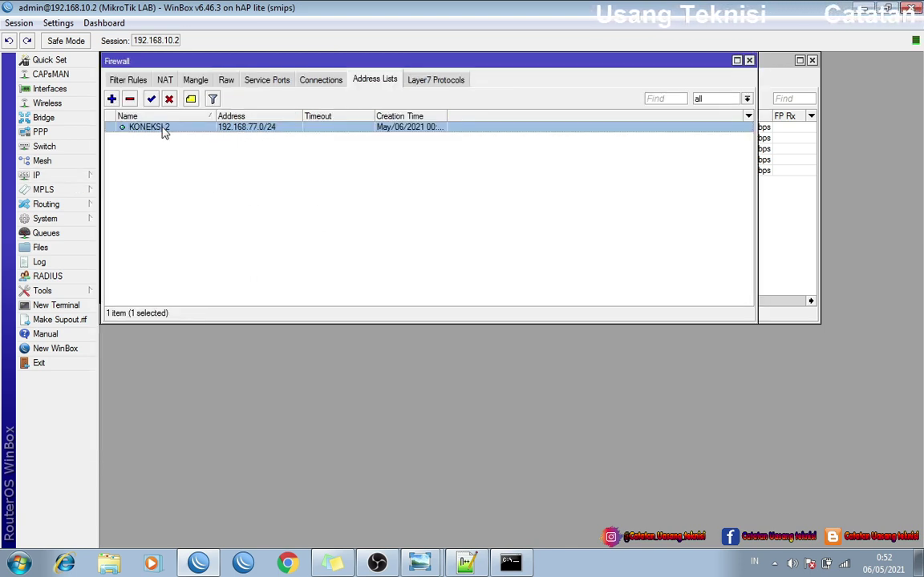
click(112, 100)
drag(462, 223, 403, 160)
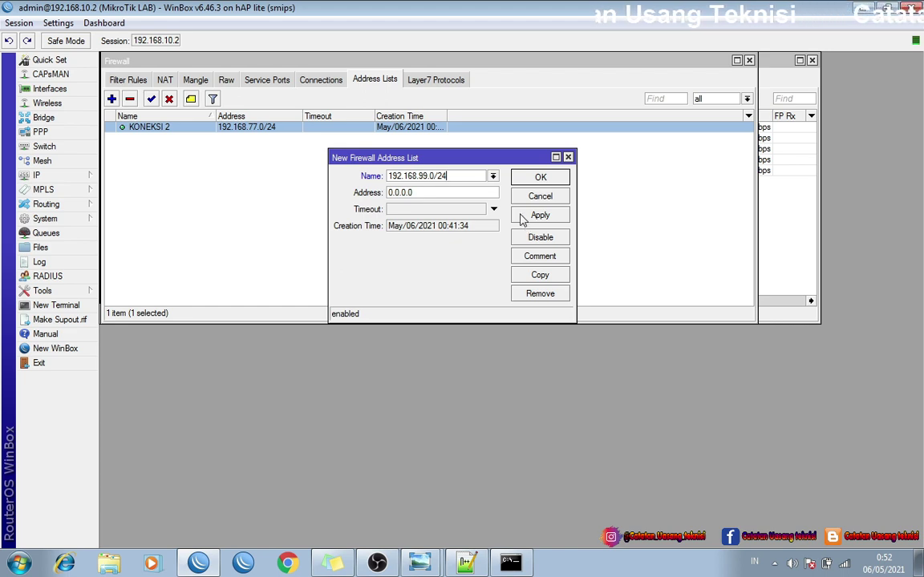
drag(472, 177, 364, 177)
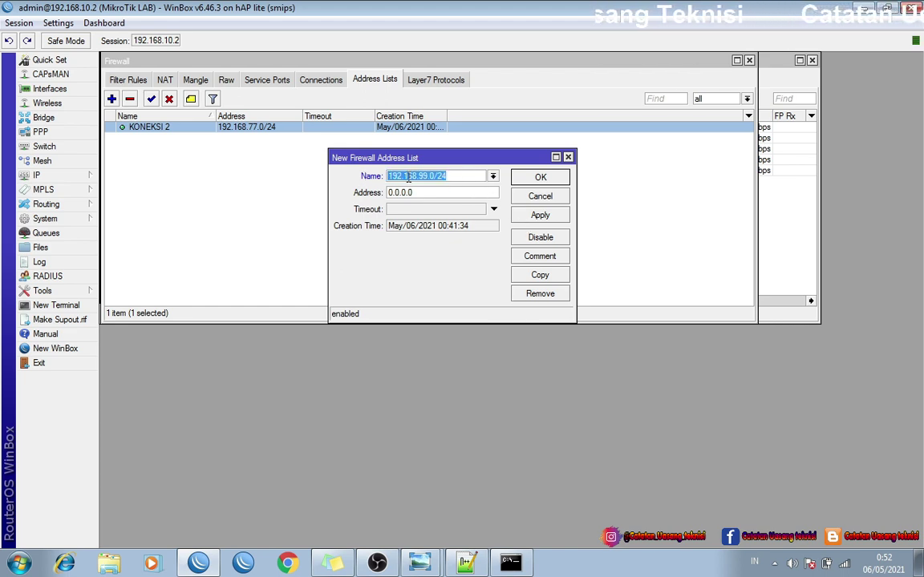
right_click(409, 178)
click(425, 199)
- Set the new entry's name to KONEKSI 2 and its address to the copied 192.168.99.0/24, and apply and save it
click(492, 177)
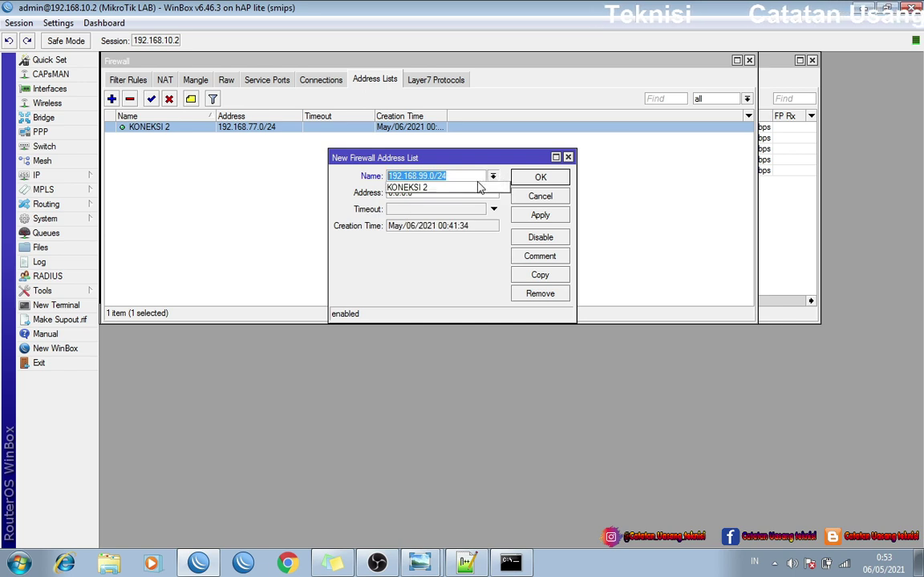
click(478, 187)
click(456, 191)
double_click(455, 190)
right_click(456, 192)
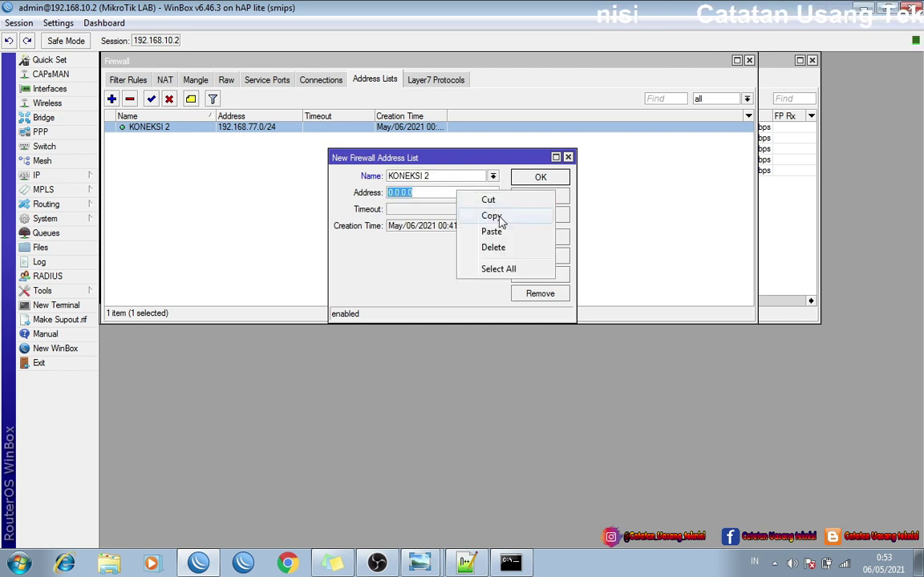
click(491, 231)
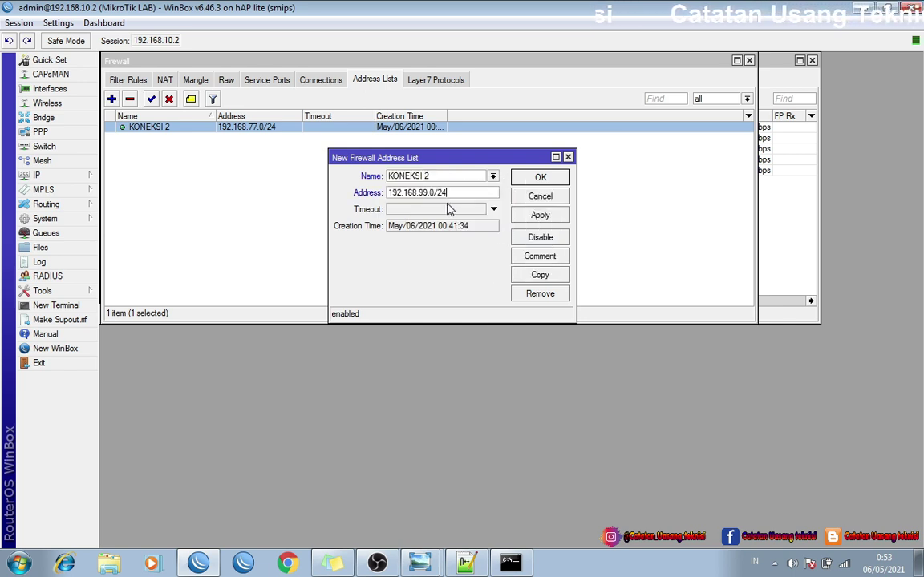
click(533, 217)
click(540, 179)
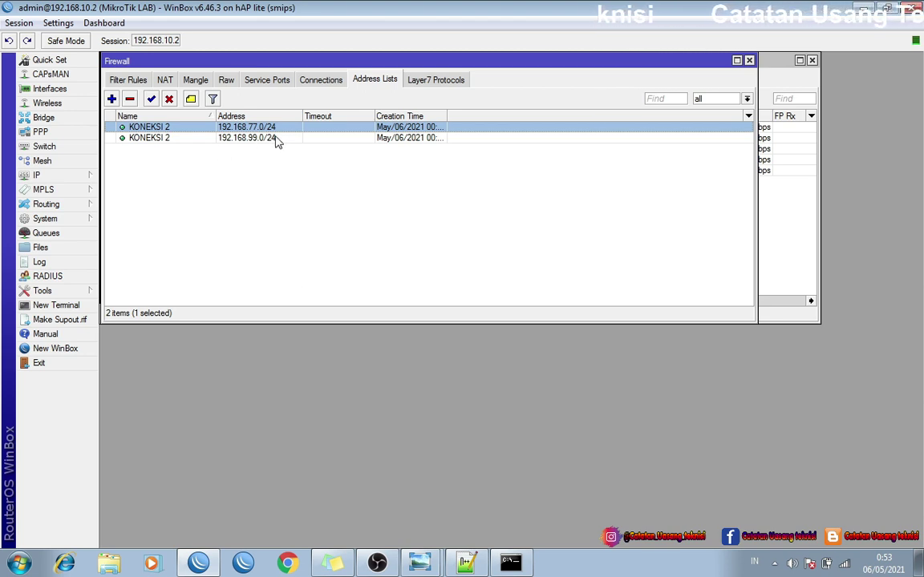
- Disable the KONEKSI 2 entry for 192.168.99.0/24, and close the firewall, interface list and address list windows
click(174, 139)
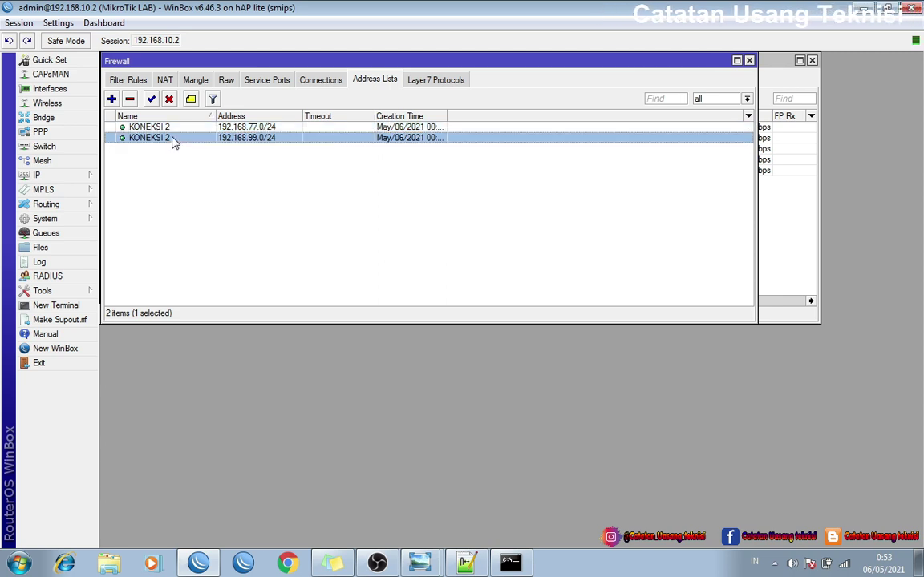
click(169, 100)
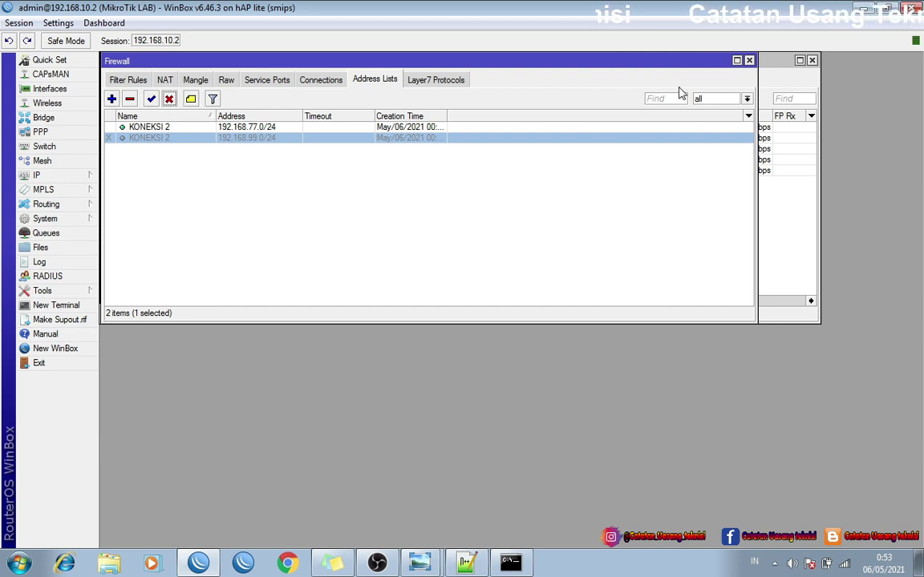
click(749, 61)
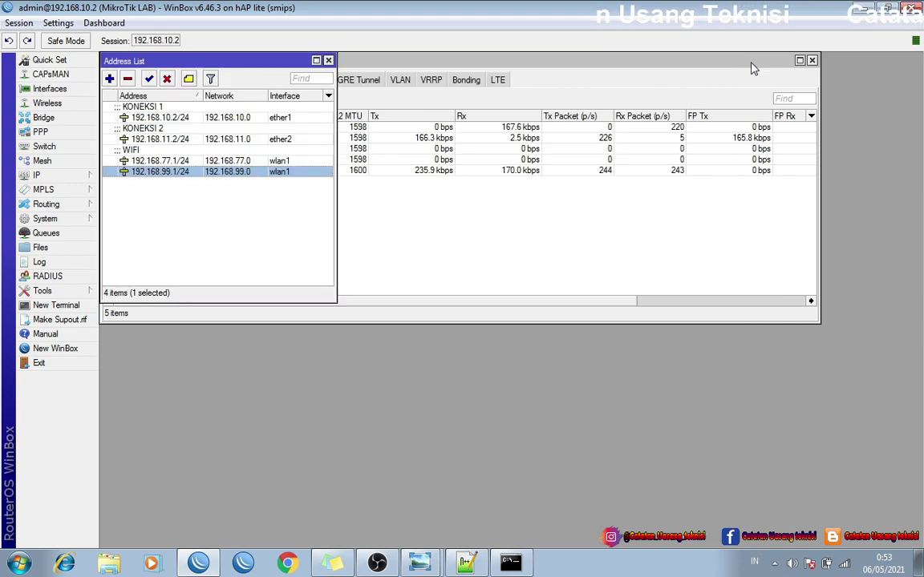
click(811, 61)
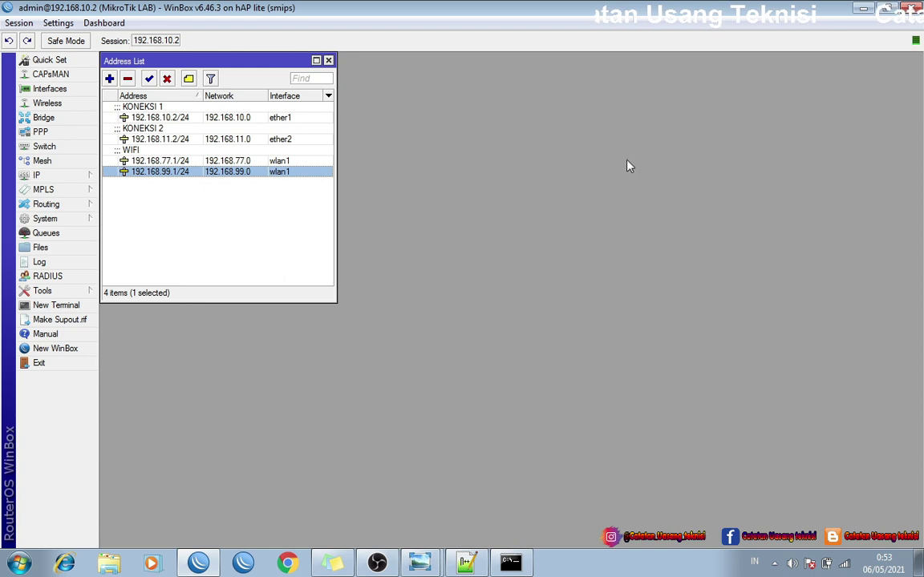
click(328, 62)
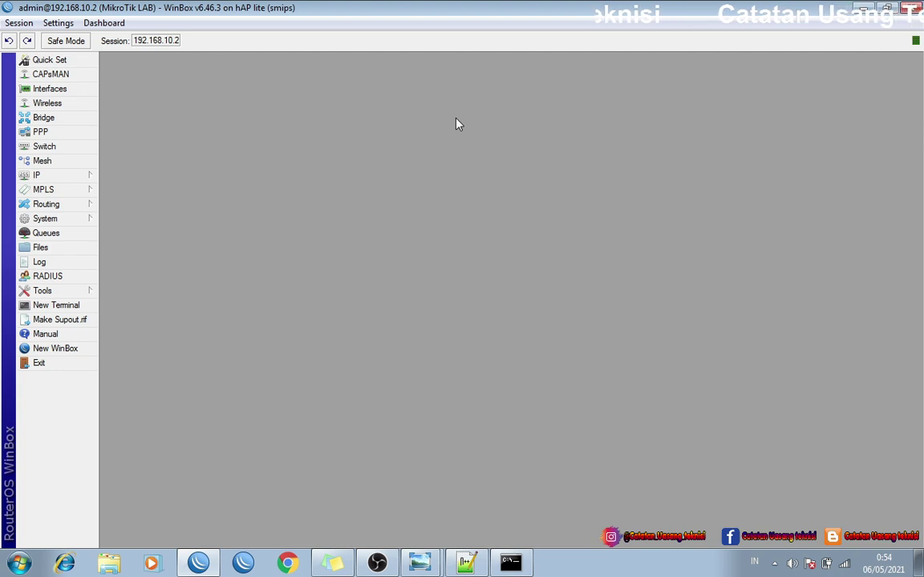